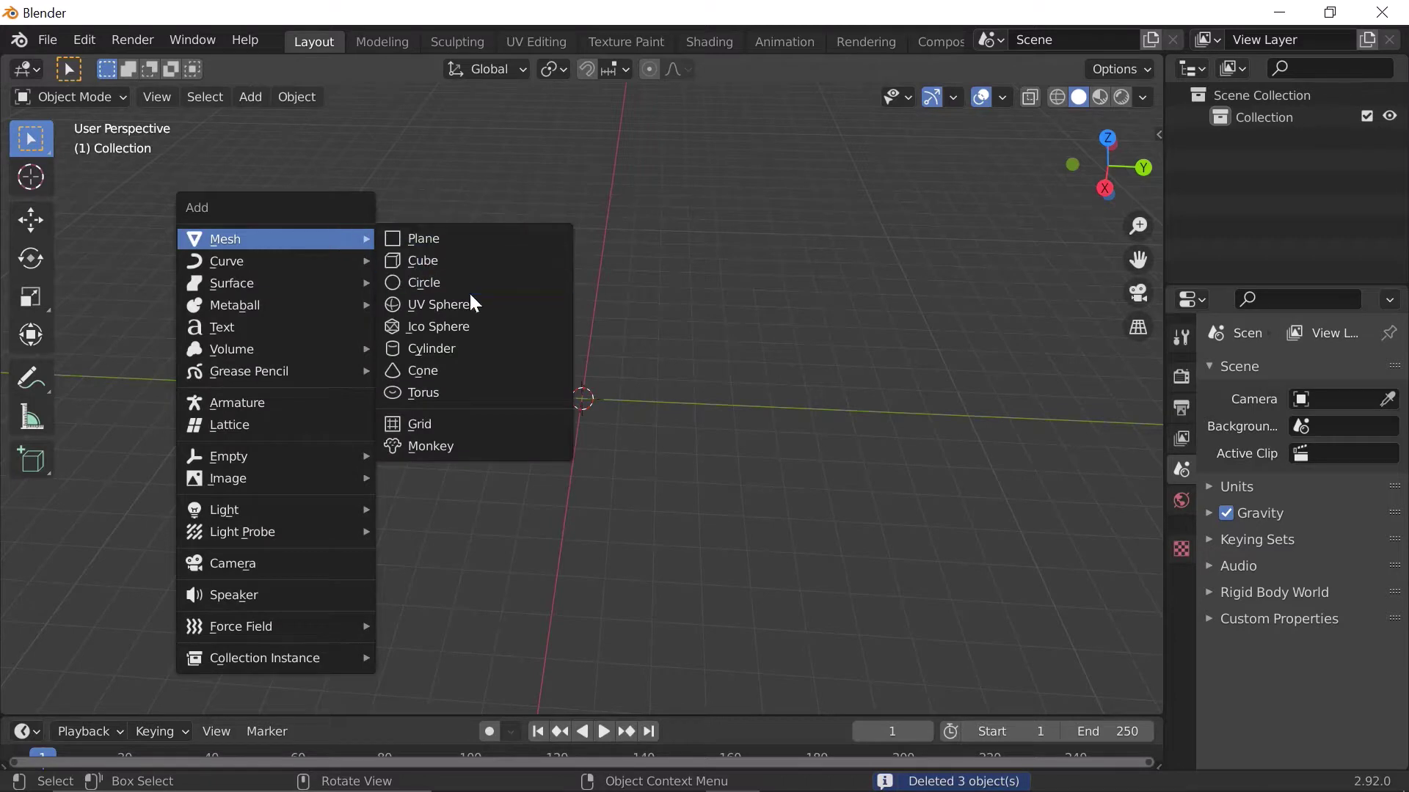
# Add a plane mesh at the centre of the empty scene.
pyautogui.click(470, 238)
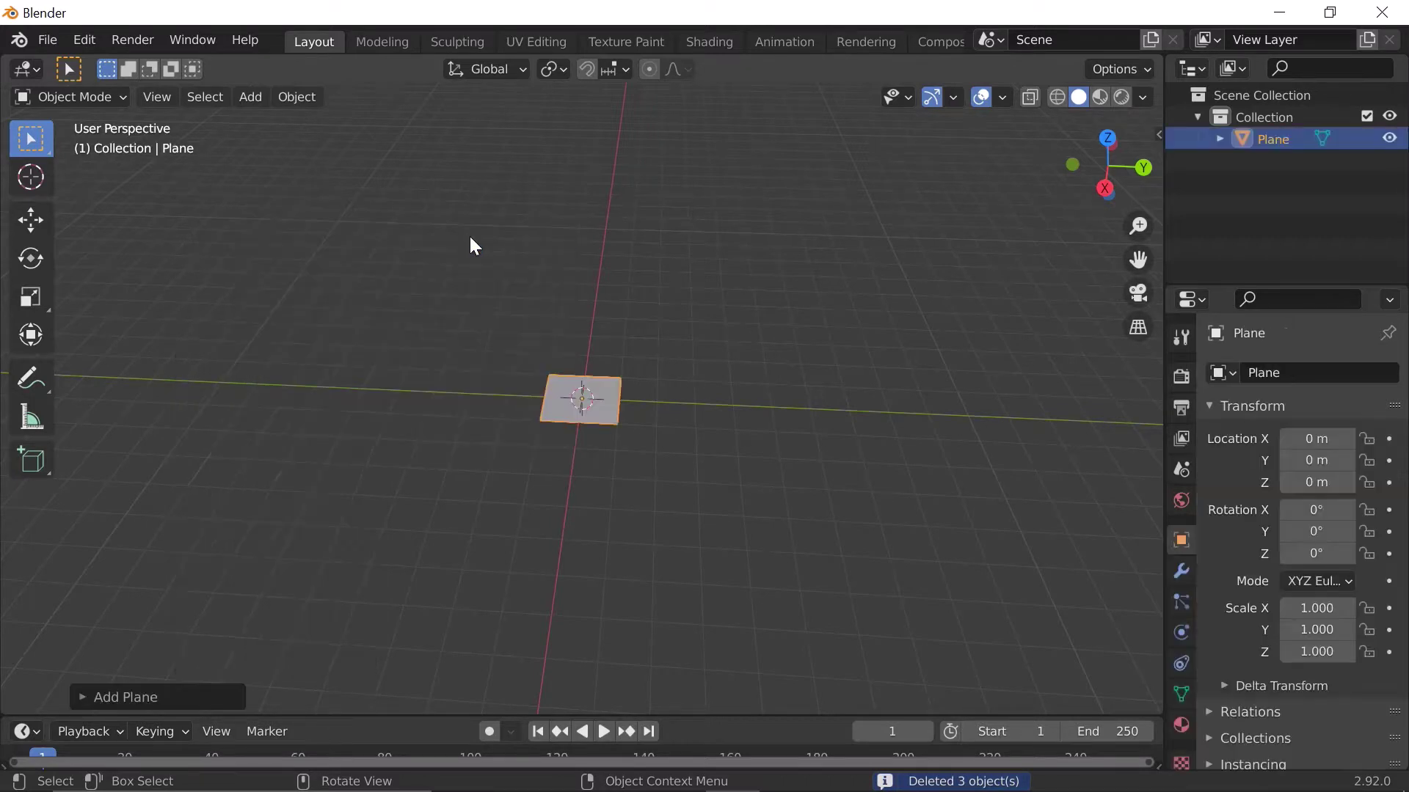
pyautogui.scroll(3, 597, 393)
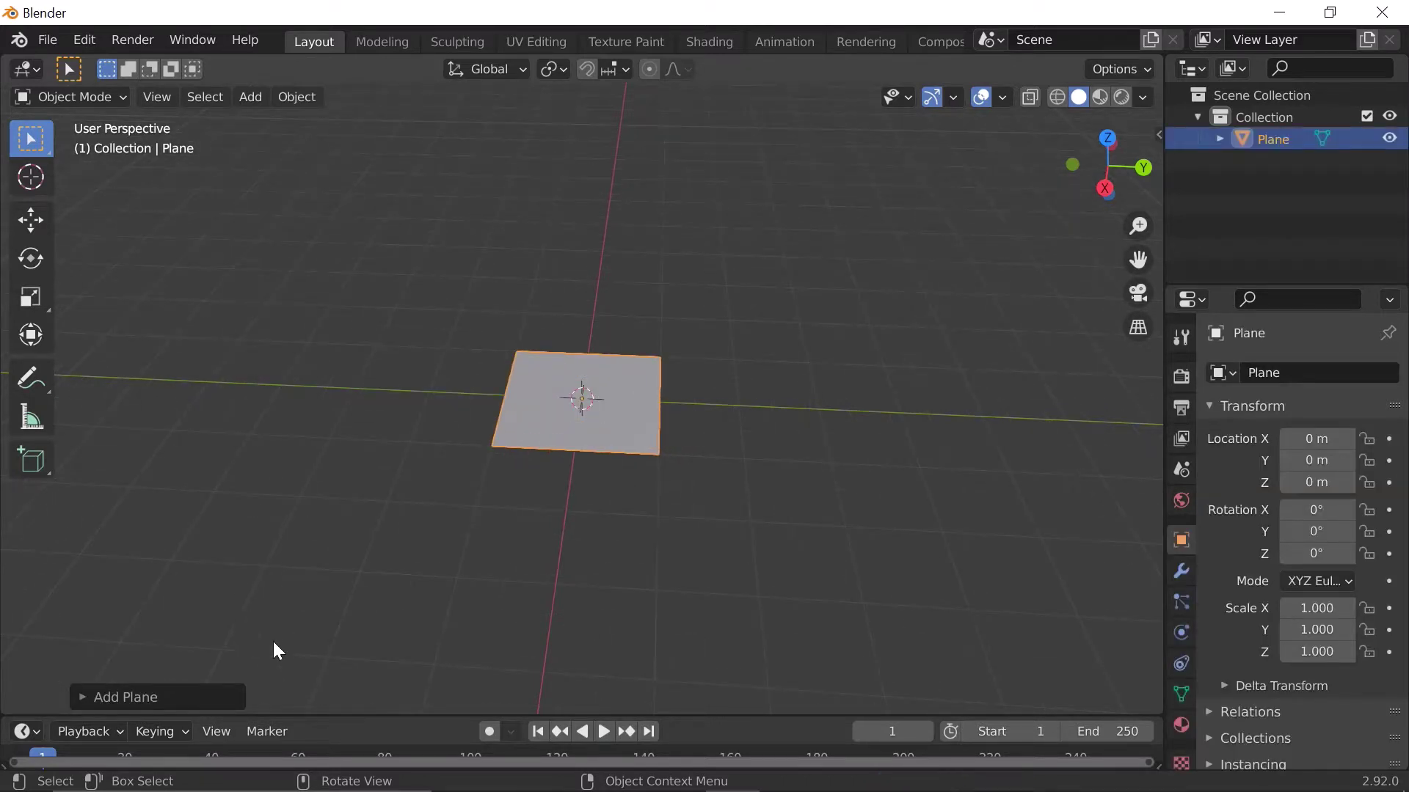
pyautogui.click(208, 695)
pyautogui.click(593, 397)
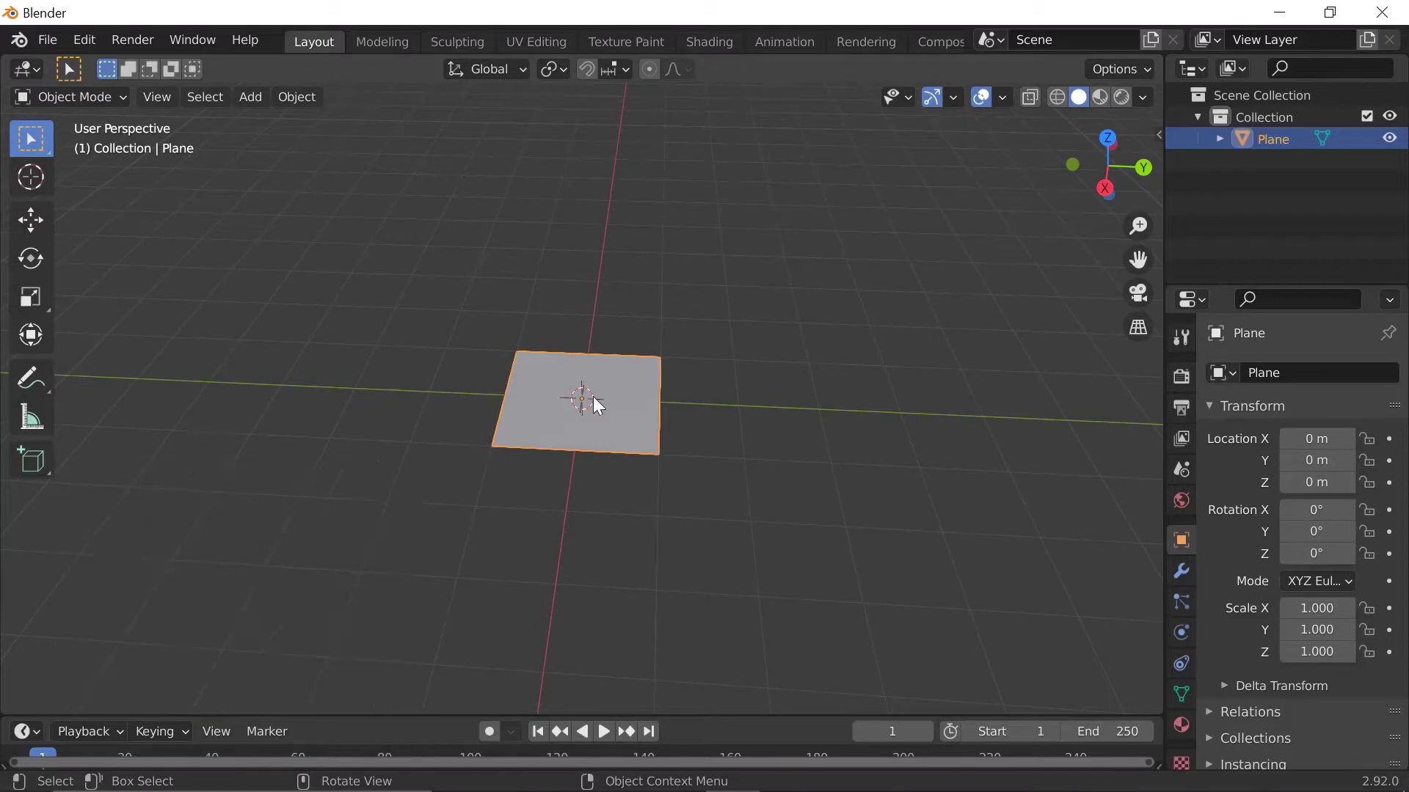
# Subdivide the whole plane in Edit Mode with 100 cuts.
pyautogui.rightClick(593, 396)
pyautogui.press('Tab')
pyautogui.rightClick(580, 394)
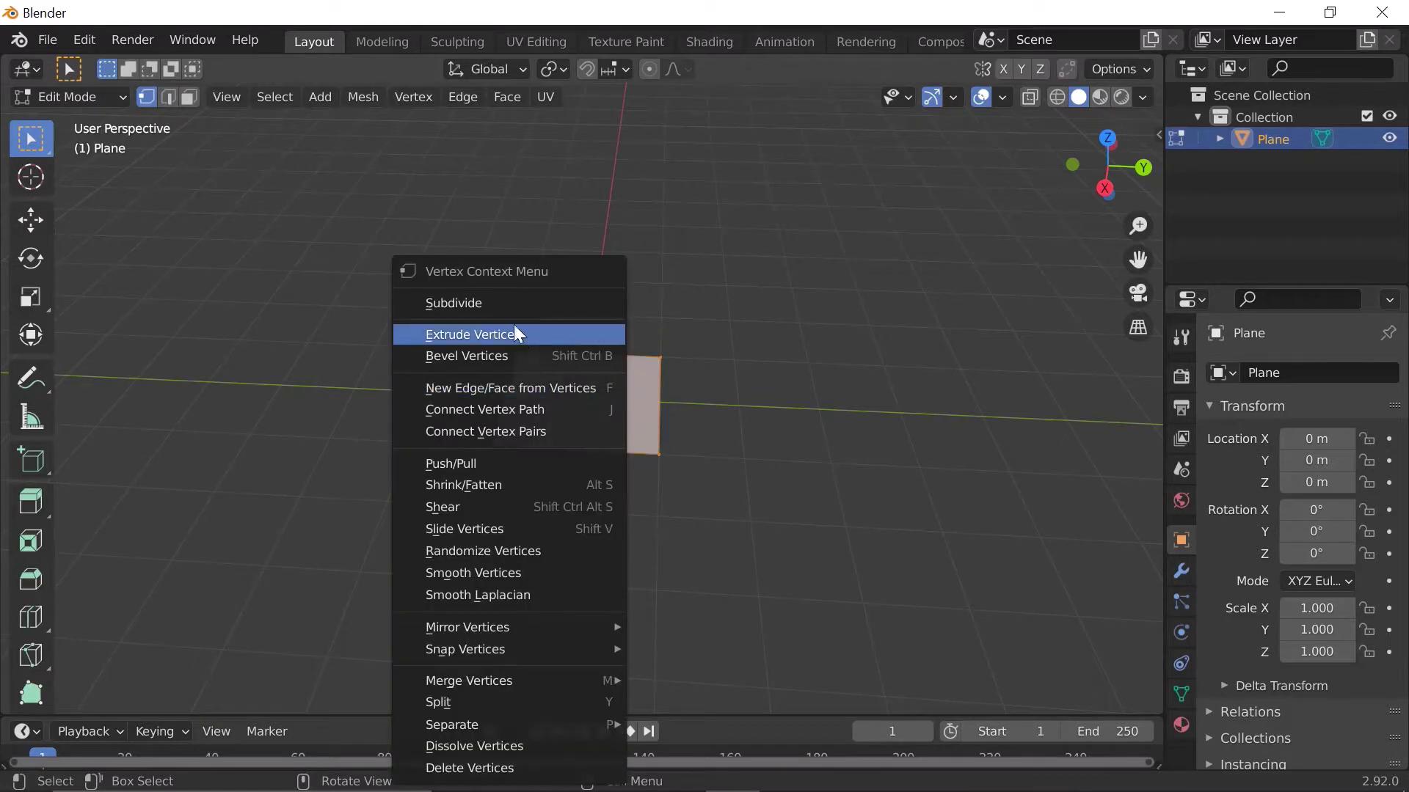
pyautogui.click(506, 304)
pyautogui.click(284, 545)
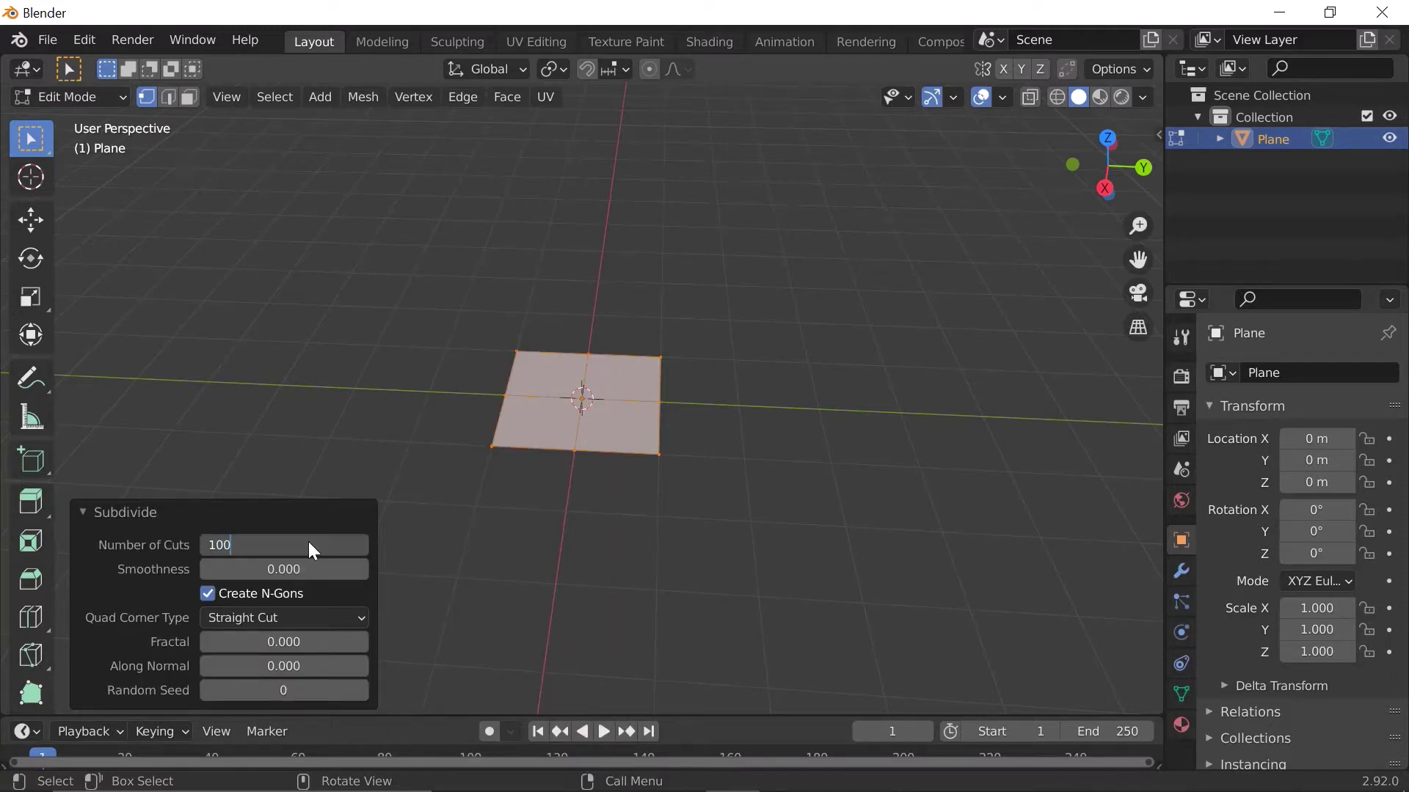
pyautogui.write('100')
pyautogui.press('Return')
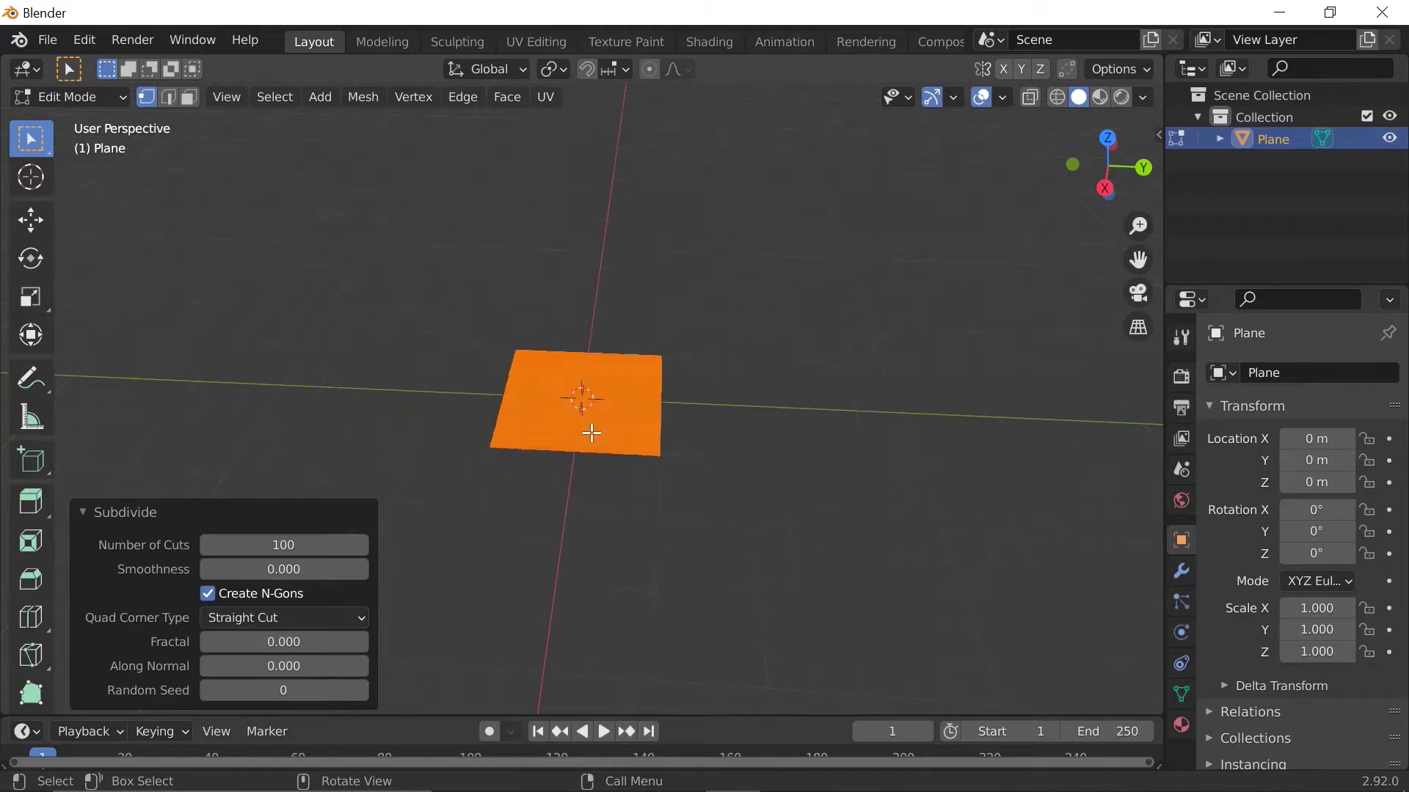
# Scale the plane up uniformly in Object Mode to a scale of about 125 on all axes.
pyautogui.scroll(-8, 592, 433)
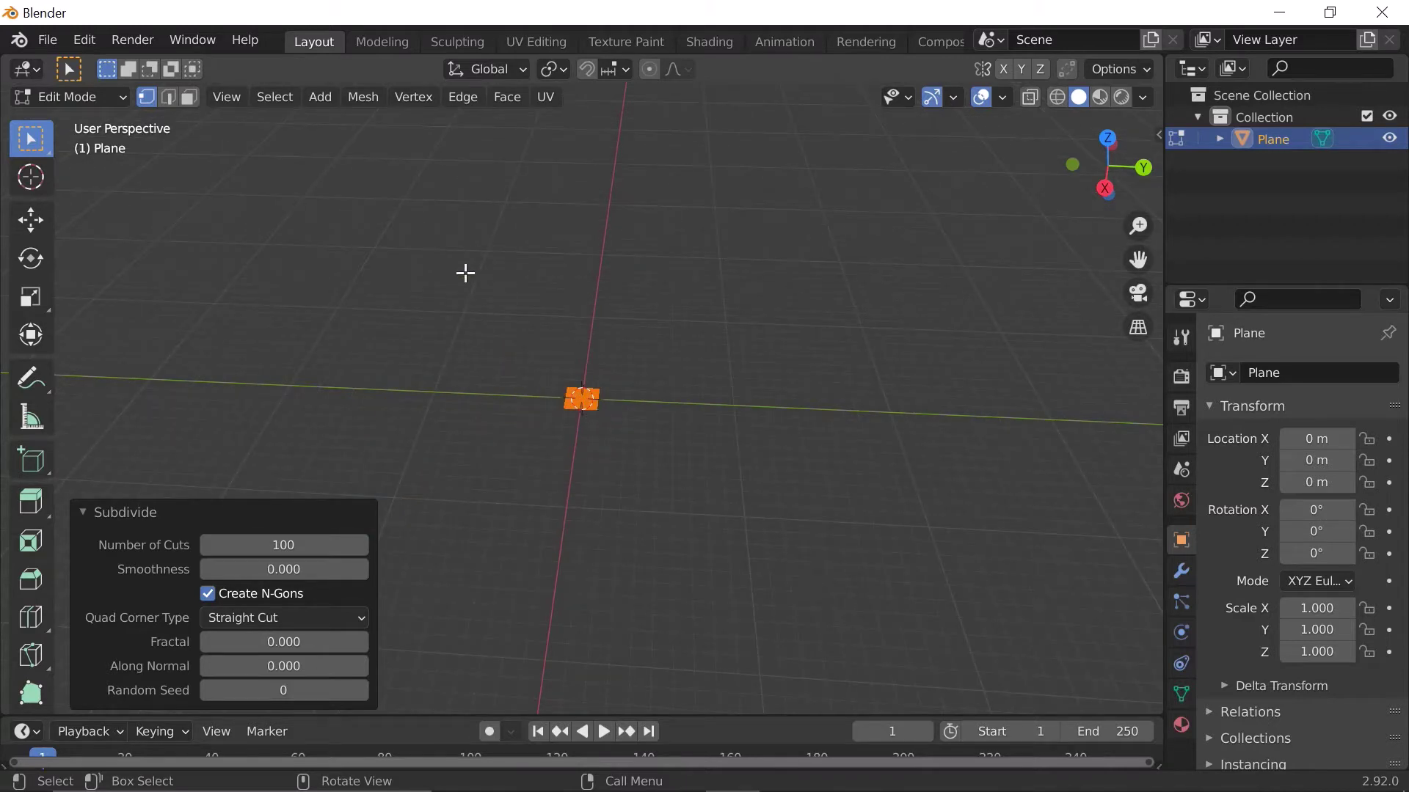
pyautogui.press('Tab')
pyautogui.press('s')
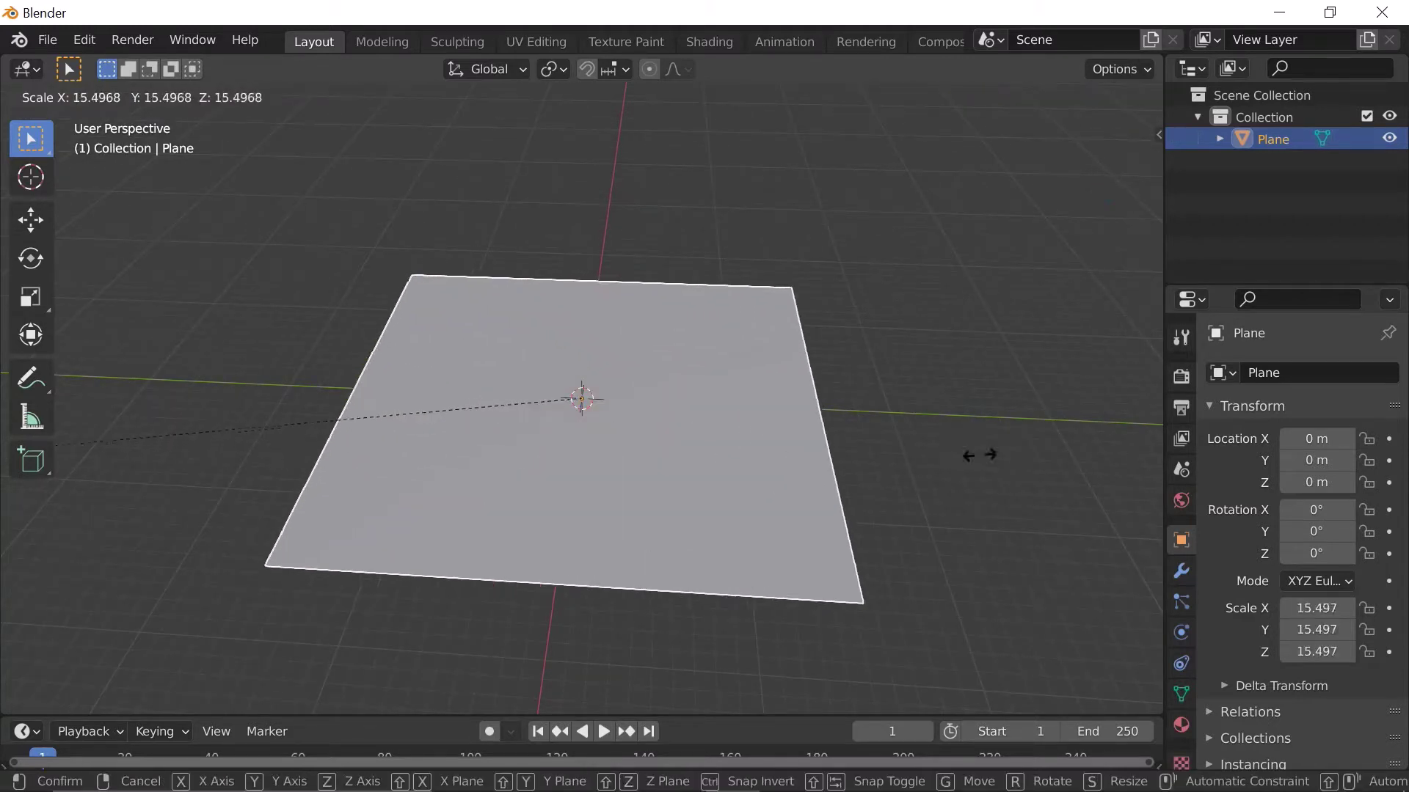
pyautogui.click(519, 436)
pyautogui.scroll(-5, 587, 367)
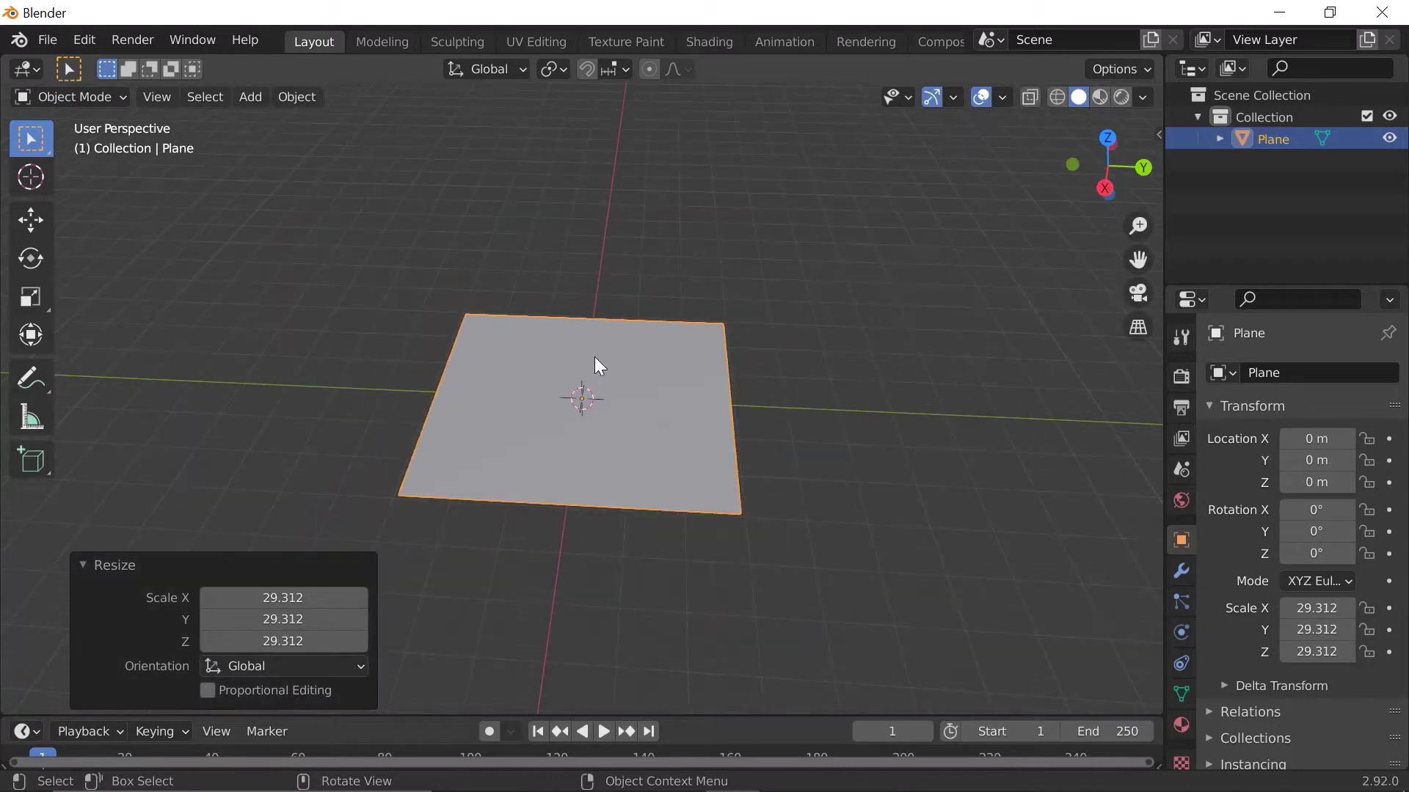
pyautogui.press('s')
pyautogui.click(385, 397)
pyautogui.scroll(-4, 424, 403)
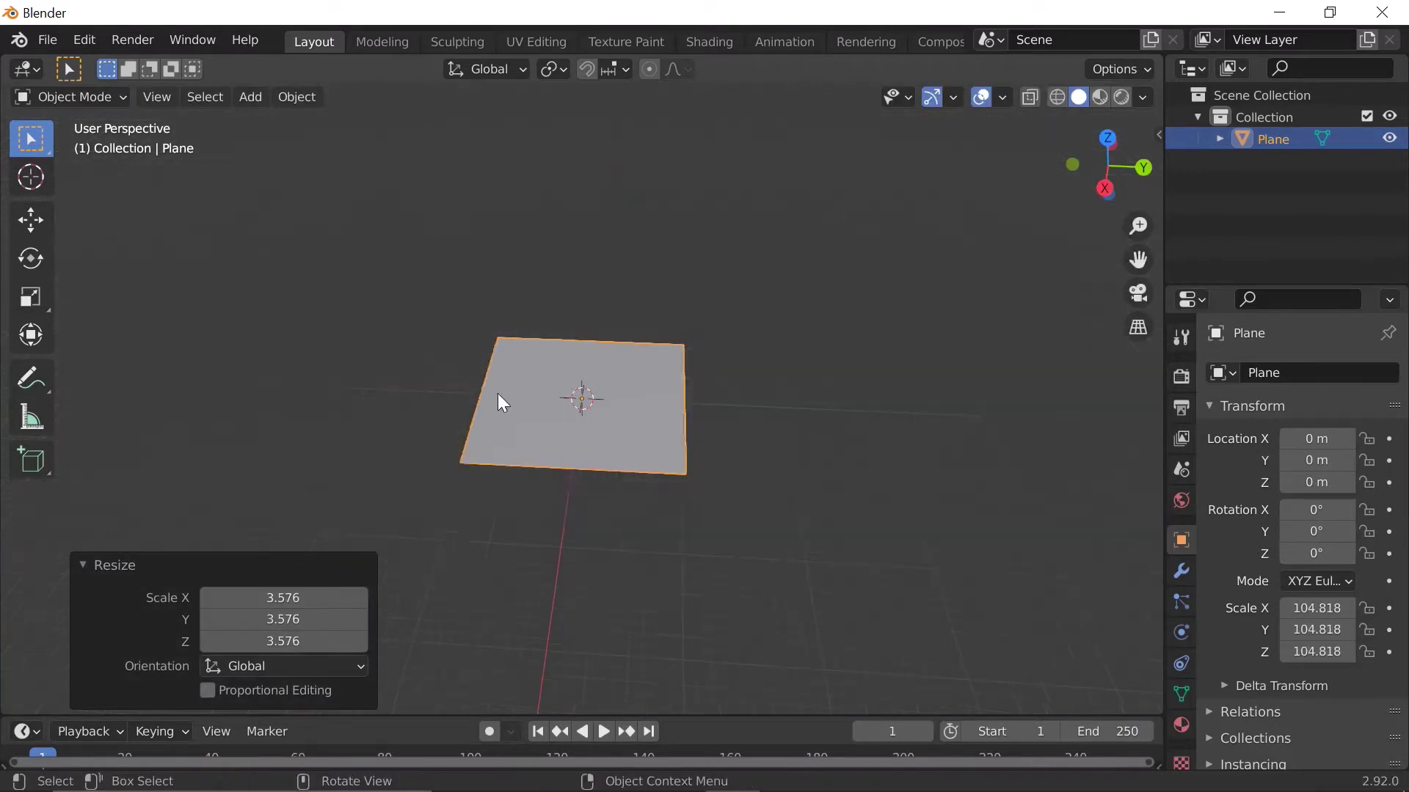
pyautogui.press('s')
pyautogui.click(490, 397)
pyautogui.scroll(4, 497, 411)
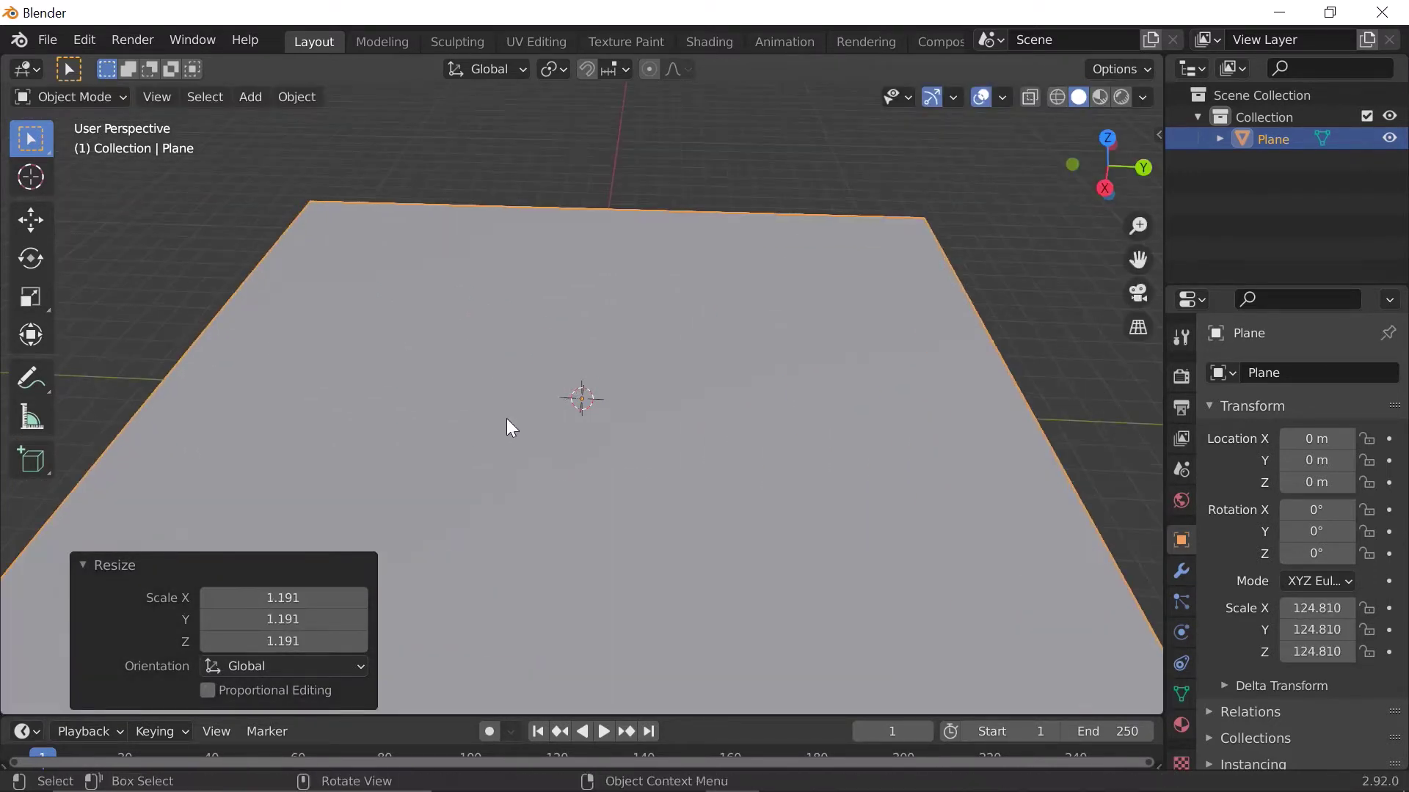
pyautogui.scroll(-2, 543, 414)
pyautogui.scroll(2, 547, 440)
# Lasso-select an irregular area from above covering most of the subdivided plane, leaving a border, and raise its vertices about 3.08 m along Z.
pyautogui.moveTo(556, 490); pyautogui.dragTo(642, 390, button='middle')
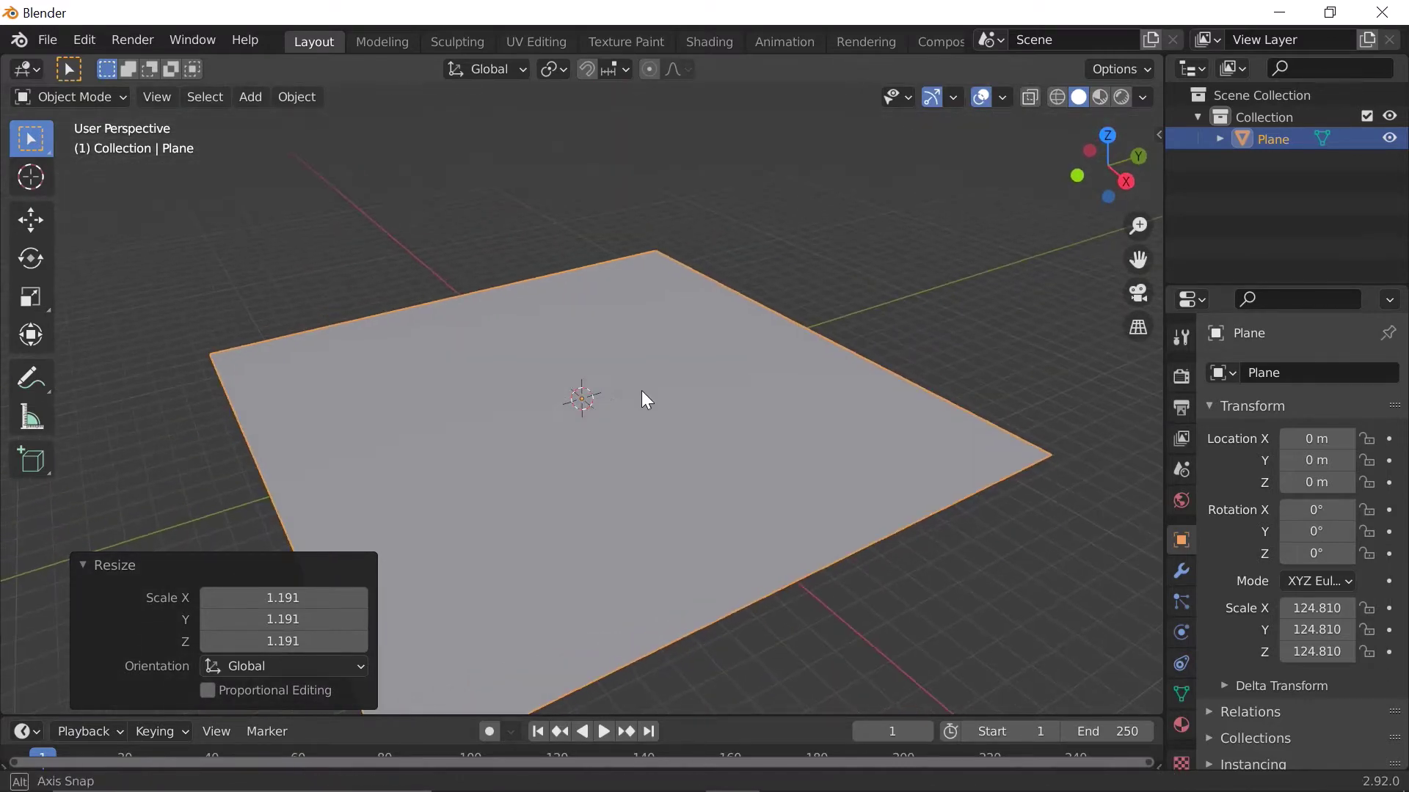
pyautogui.press('Tab')
pyautogui.moveTo(743, 358); pyautogui.dragTo(669, 399, button='middle')
pyautogui.scroll(-2, 514, 359)
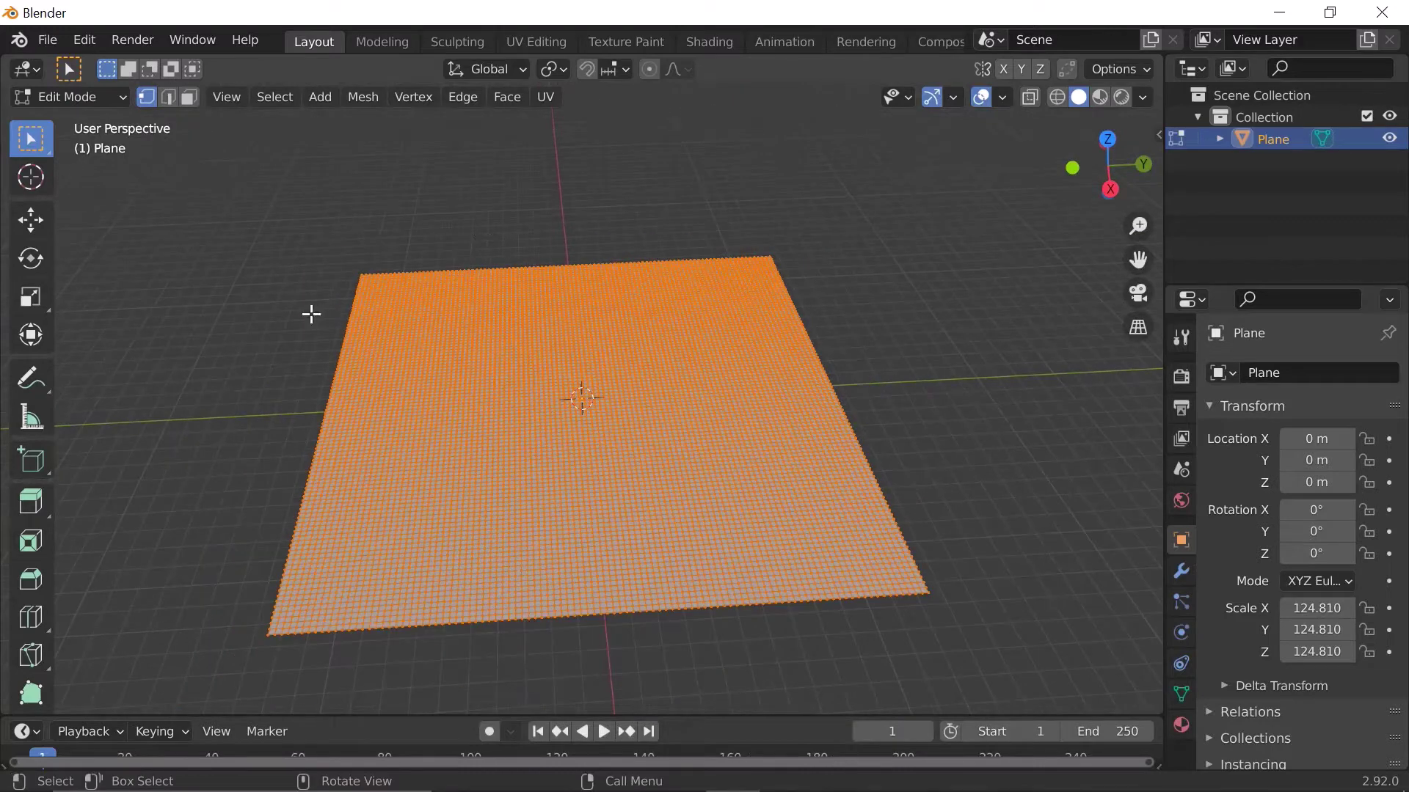
pyautogui.click(1110, 132)
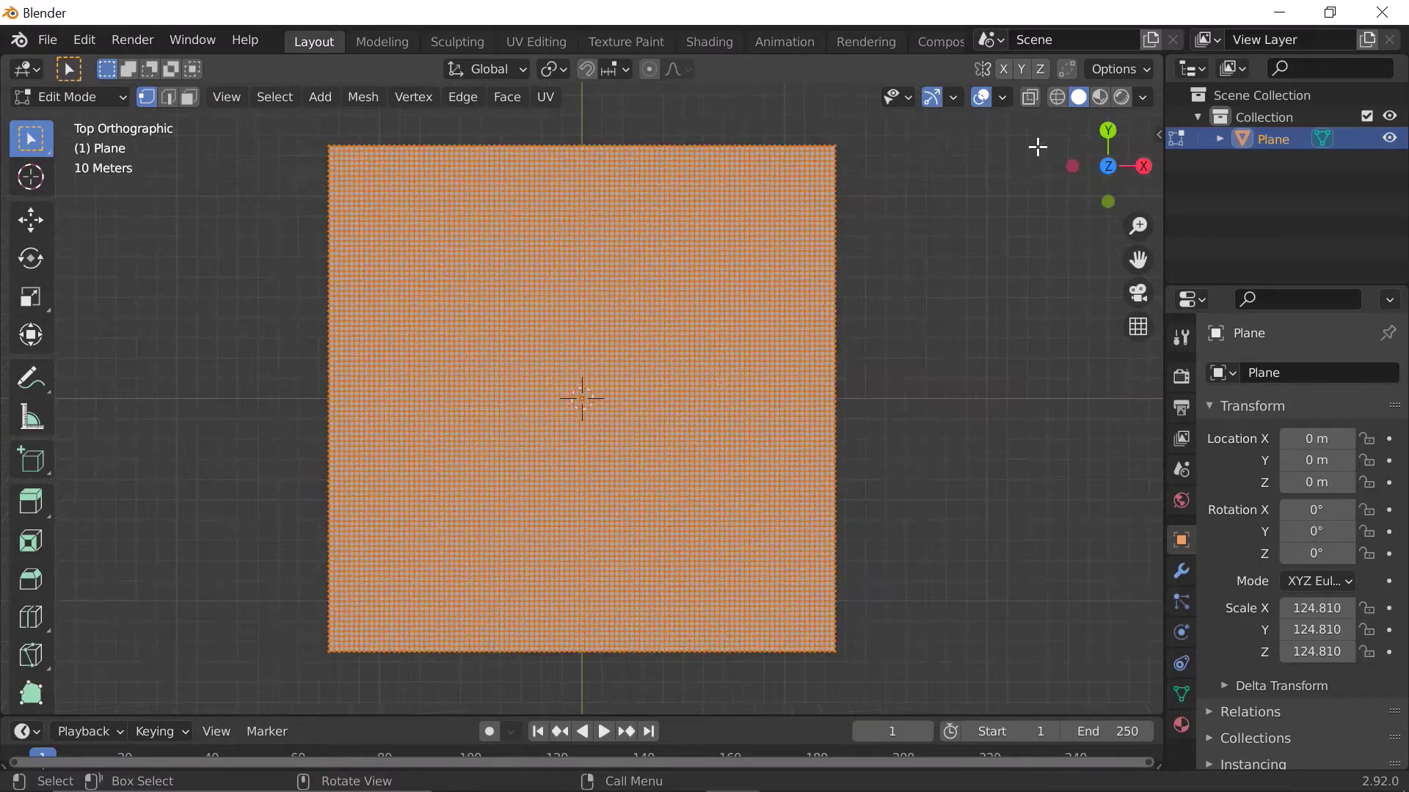
pyautogui.moveTo(47, 142)
pyautogui.mouseDown()
pyautogui.moveTo(68, 135)
pyautogui.moveTo(157, 220)
pyautogui.moveTo(151, 270)
pyautogui.moveTo(171, 280)
pyautogui.mouseUp()
pyautogui.moveTo(339, 154); pyautogui.dragTo(455, 166)
pyautogui.moveTo(671, 178)
pyautogui.mouseDown()
pyautogui.moveTo(786, 225)
pyautogui.moveTo(810, 352)
pyautogui.moveTo(798, 573)
pyautogui.moveTo(670, 626)
pyautogui.moveTo(422, 580)
pyautogui.moveTo(385, 441)
pyautogui.moveTo(402, 349)
pyautogui.mouseUp()
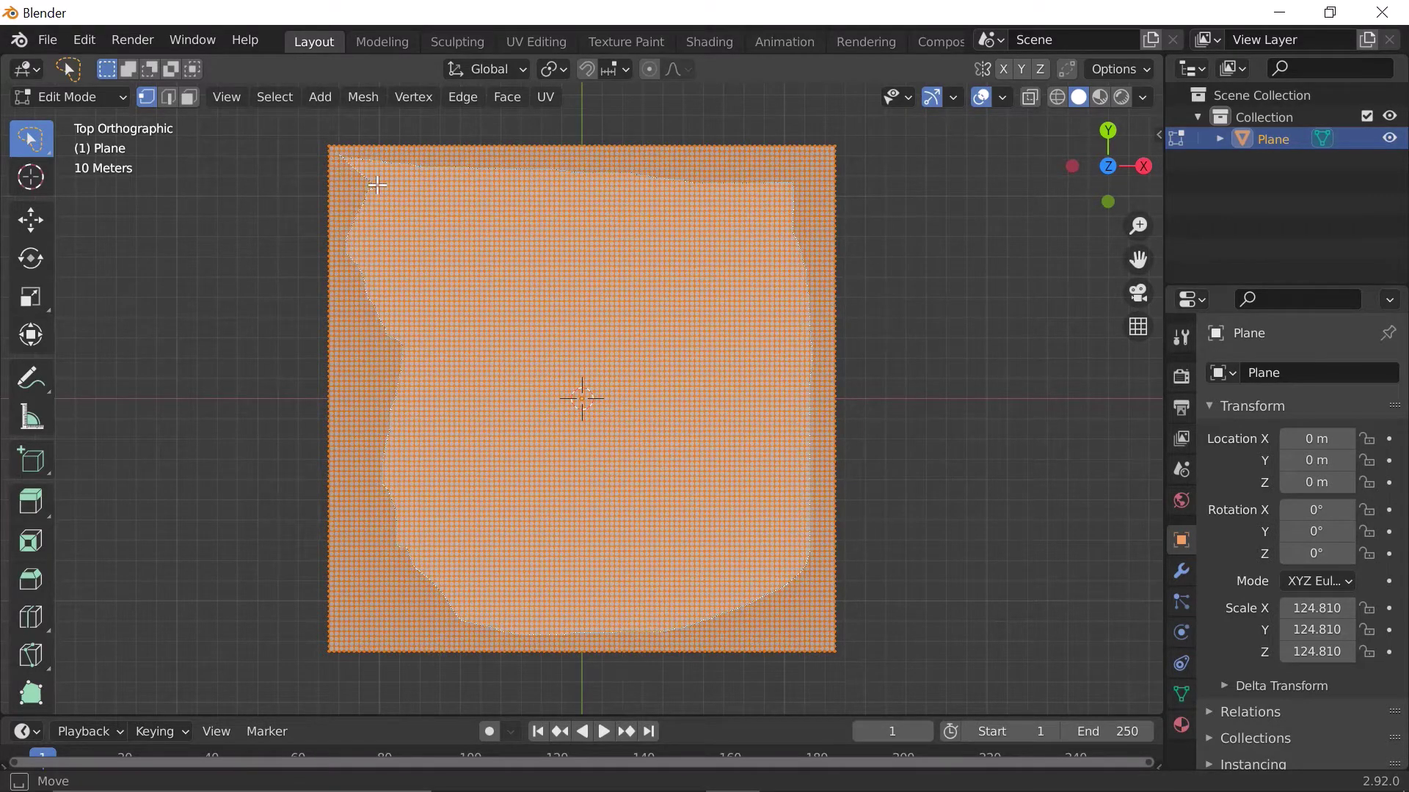
pyautogui.moveTo(377, 185); pyautogui.dragTo(371, 178)
pyautogui.moveTo(540, 289)
pyautogui.mouseDown(button='middle')
pyautogui.moveTo(626, 116)
pyautogui.moveTo(618, 166)
pyautogui.mouseUp(button='middle')
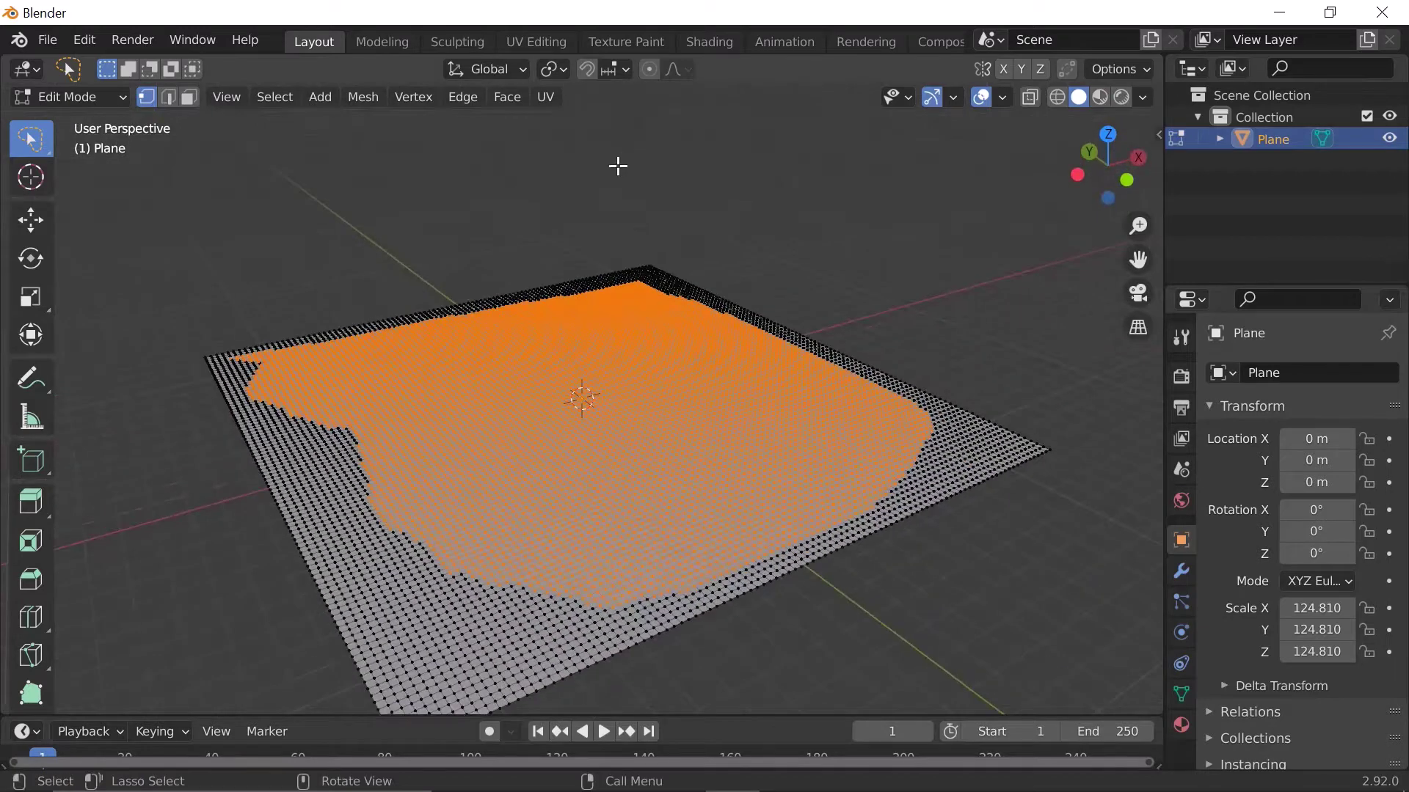
pyautogui.press('g')
pyautogui.press('z')
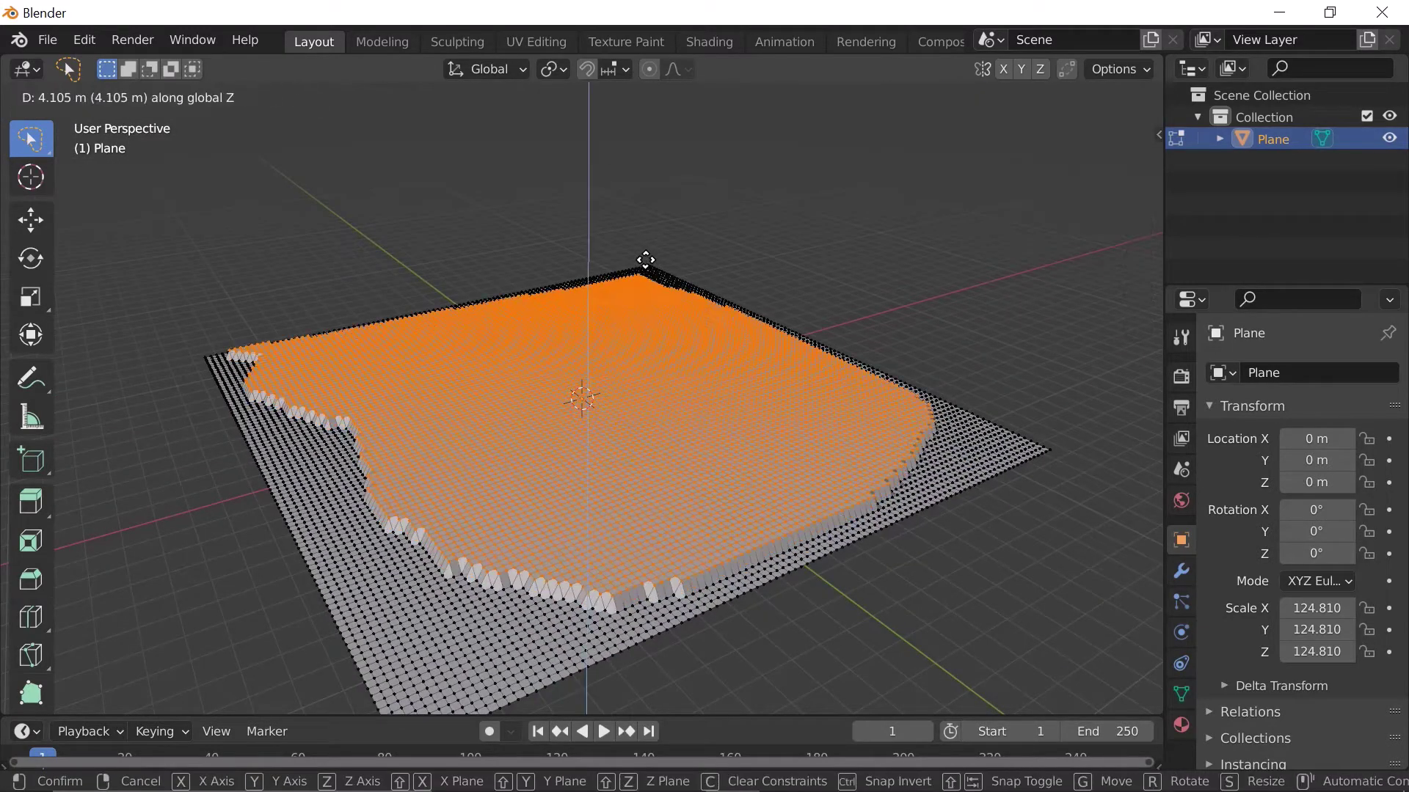
pyautogui.click(644, 263)
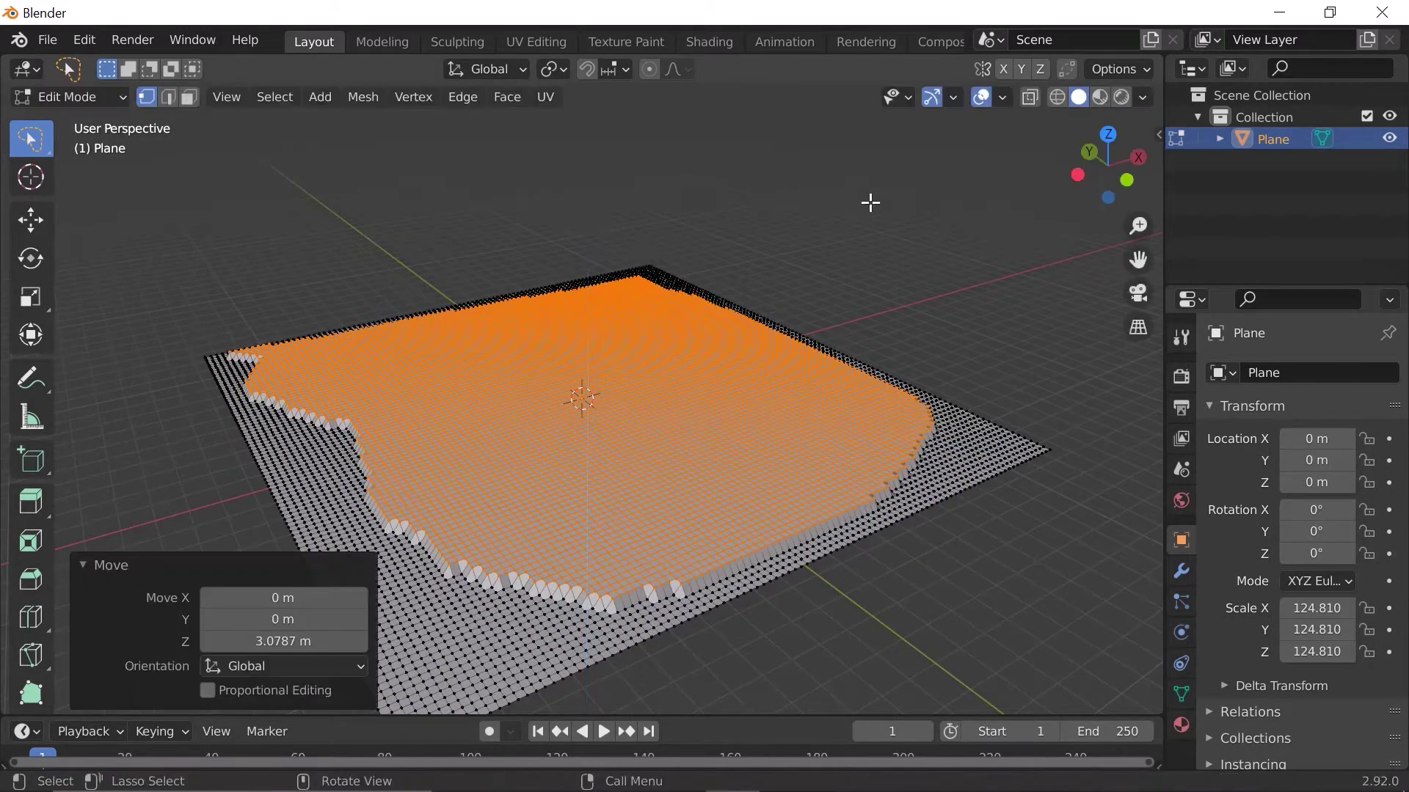
# Lasso-select a slightly smaller irregular area inside the first raised level and raise it about 4.56 m along Z to form a second terrace.
pyautogui.click(1108, 136)
pyautogui.moveTo(810, 157); pyautogui.dragTo(777, 154)
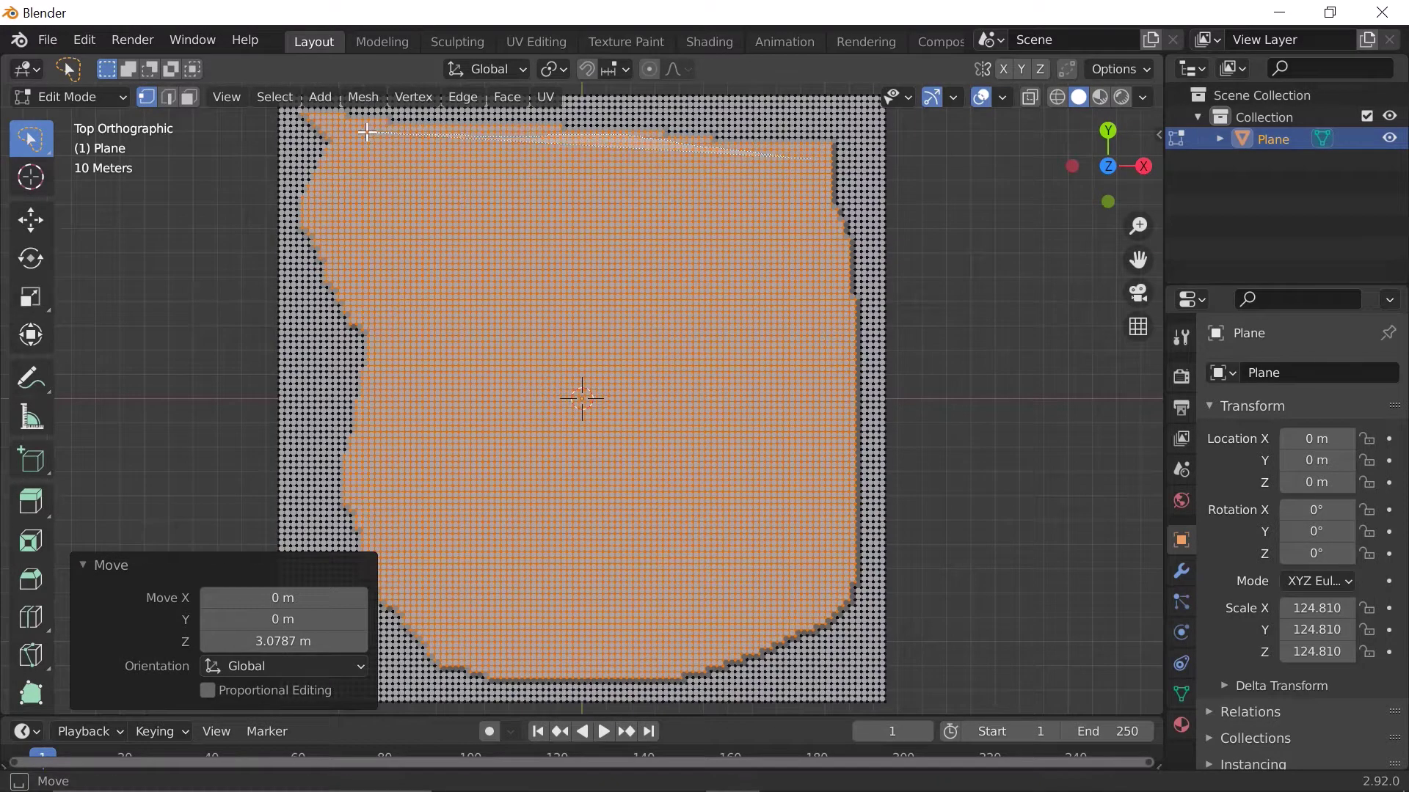
pyautogui.moveTo(367, 132)
pyautogui.mouseDown()
pyautogui.moveTo(342, 202)
pyautogui.moveTo(375, 316)
pyautogui.moveTo(381, 580)
pyautogui.moveTo(463, 629)
pyautogui.moveTo(639, 678)
pyautogui.moveTo(759, 622)
pyautogui.moveTo(839, 482)
pyautogui.mouseUp()
pyautogui.moveTo(817, 304); pyautogui.dragTo(815, 295)
pyautogui.moveTo(659, 421)
pyautogui.mouseDown(button='middle')
pyautogui.moveTo(641, 386)
pyautogui.moveTo(741, 262)
pyautogui.moveTo(752, 296)
pyautogui.mouseUp(button='middle')
pyautogui.press('g')
pyautogui.press('z')
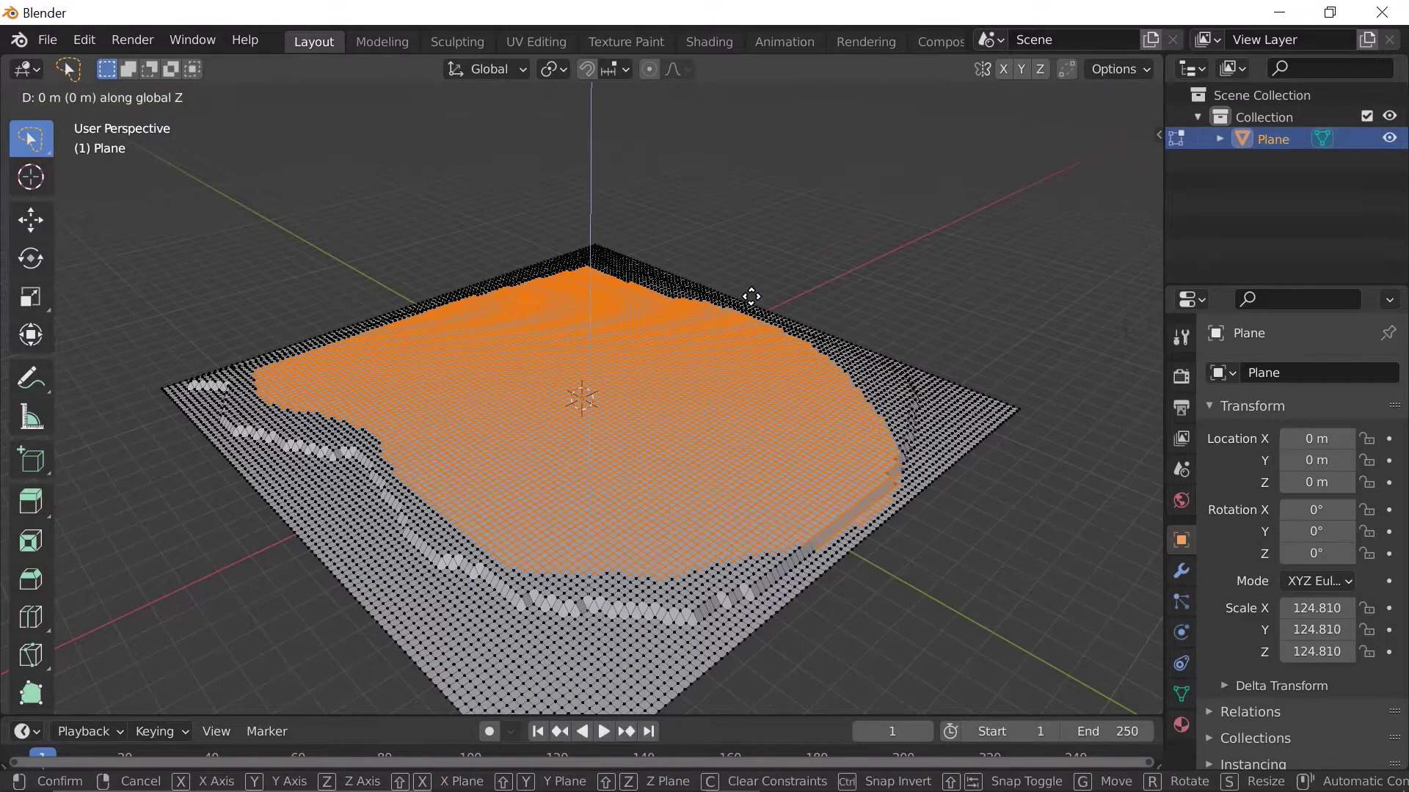
pyautogui.click(751, 288)
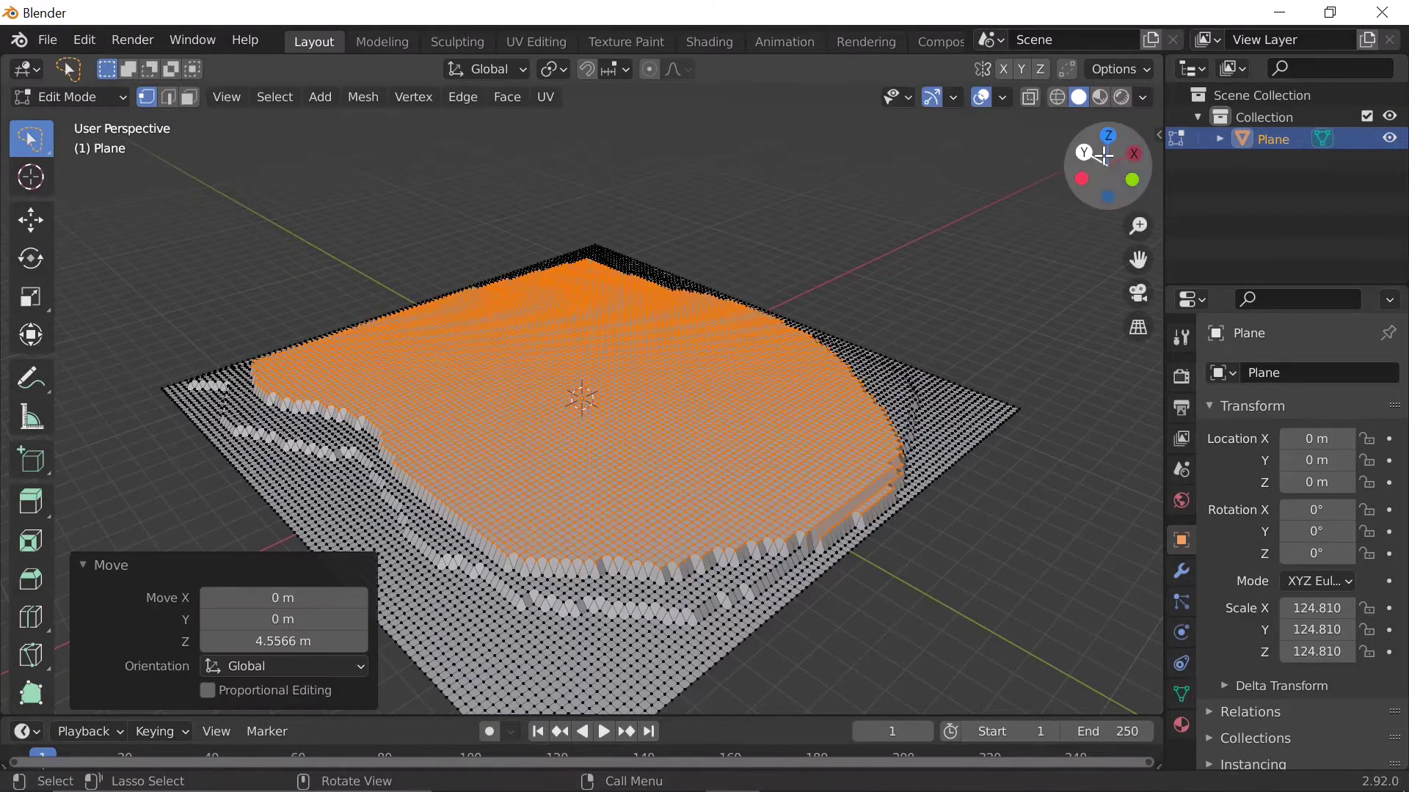
# Lasso-select a smaller outline within the second terrace from above and raise it about 3.19 m along Z as a third level.
pyautogui.click(1106, 135)
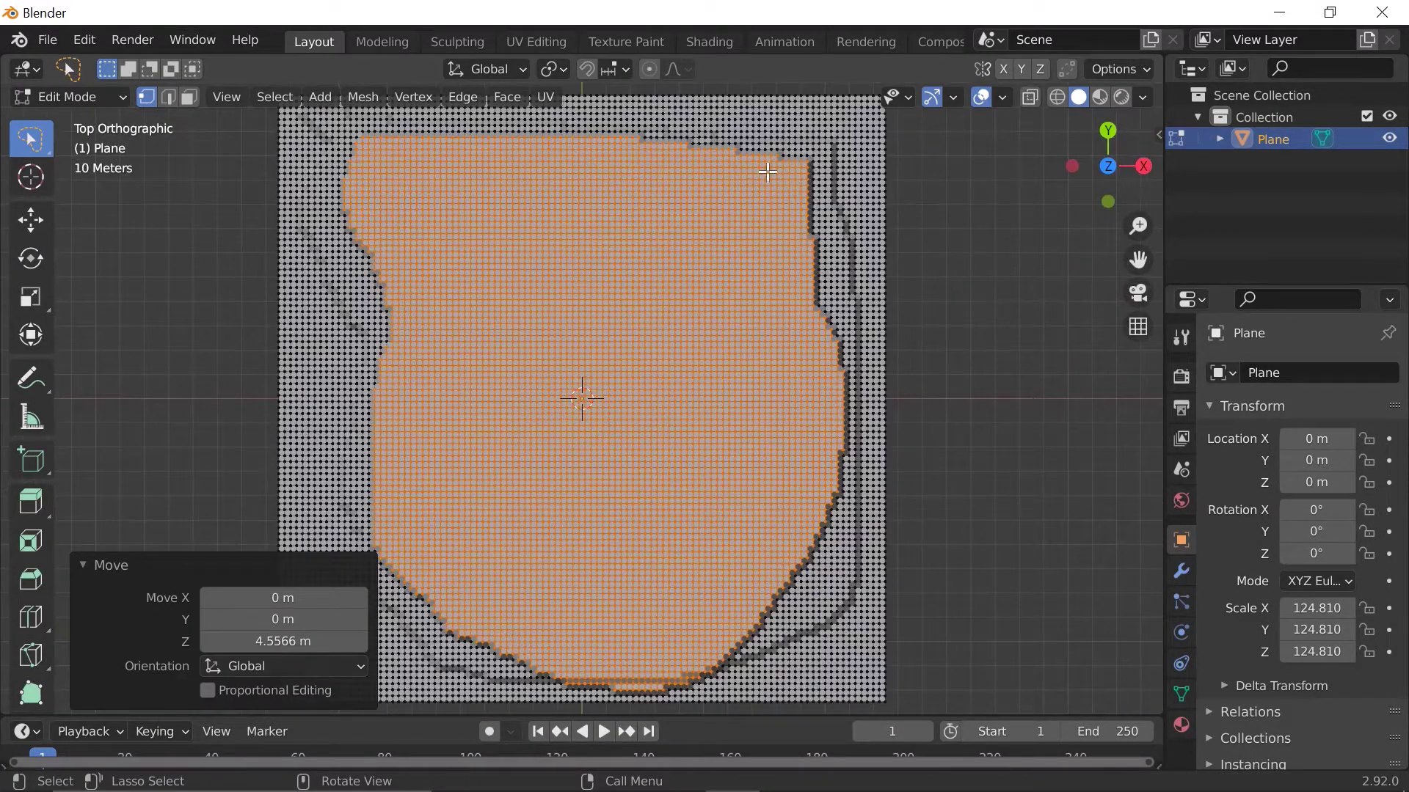
pyautogui.moveTo(768, 171); pyautogui.dragTo(685, 160)
pyautogui.moveTo(485, 142)
pyautogui.mouseDown()
pyautogui.moveTo(400, 151)
pyautogui.moveTo(388, 465)
pyautogui.moveTo(408, 541)
pyautogui.moveTo(456, 584)
pyautogui.moveTo(573, 646)
pyautogui.moveTo(710, 652)
pyautogui.moveTo(811, 547)
pyautogui.moveTo(822, 368)
pyautogui.mouseUp()
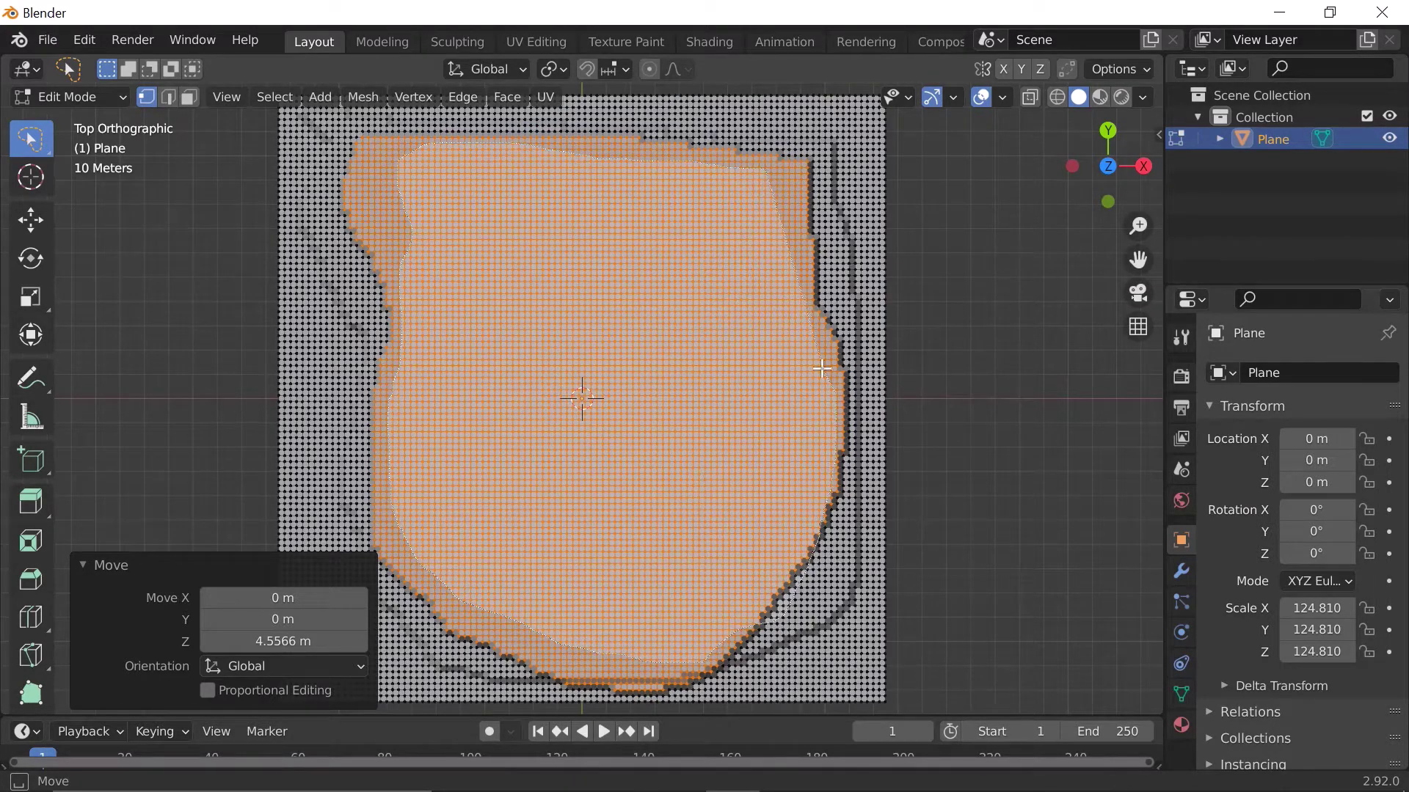
pyautogui.moveTo(791, 235); pyautogui.dragTo(763, 229)
pyautogui.moveTo(763, 229)
pyautogui.mouseDown(button='middle')
pyautogui.moveTo(682, 367)
pyautogui.moveTo(748, 242)
pyautogui.moveTo(717, 312)
pyautogui.mouseUp(button='middle')
pyautogui.press('g')
pyautogui.press('z')
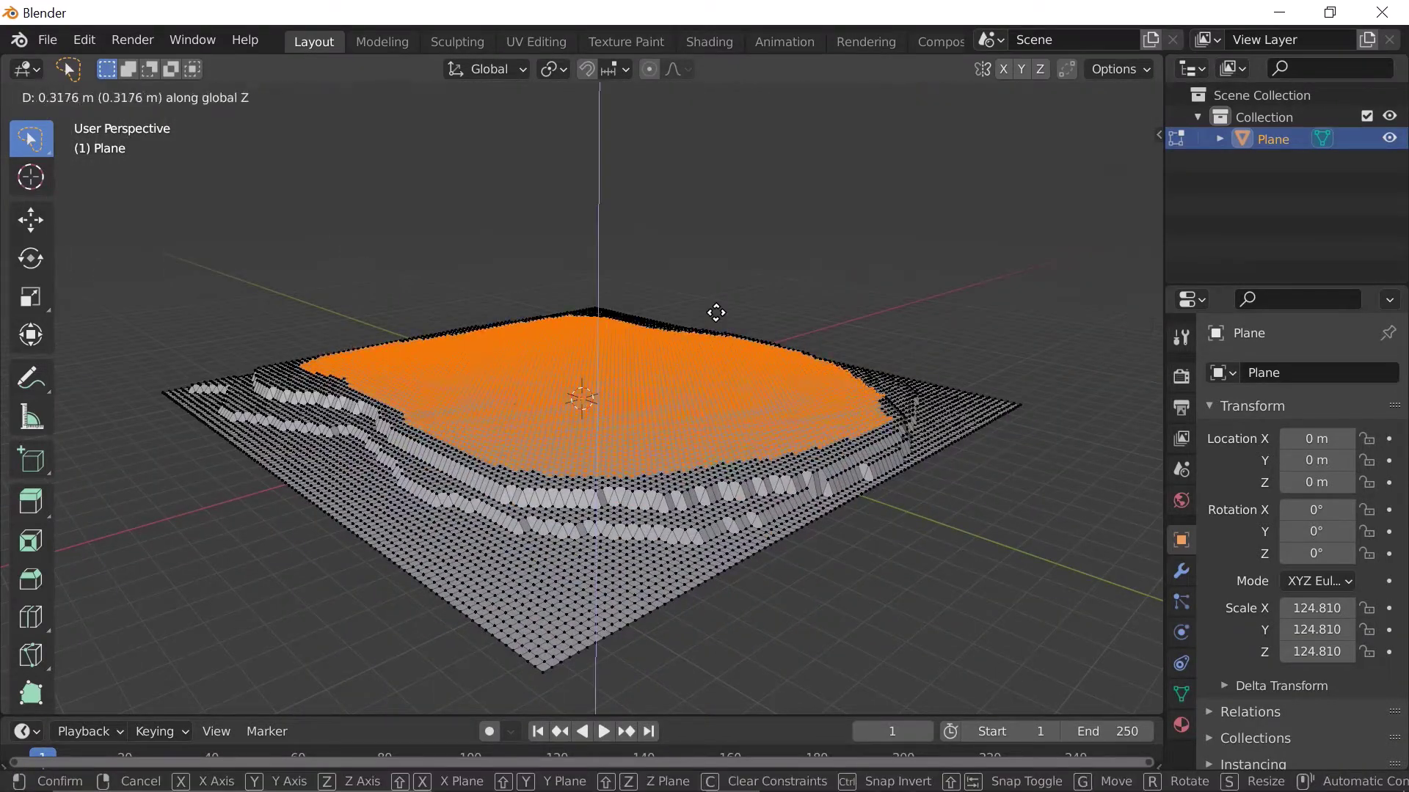
pyautogui.click(716, 305)
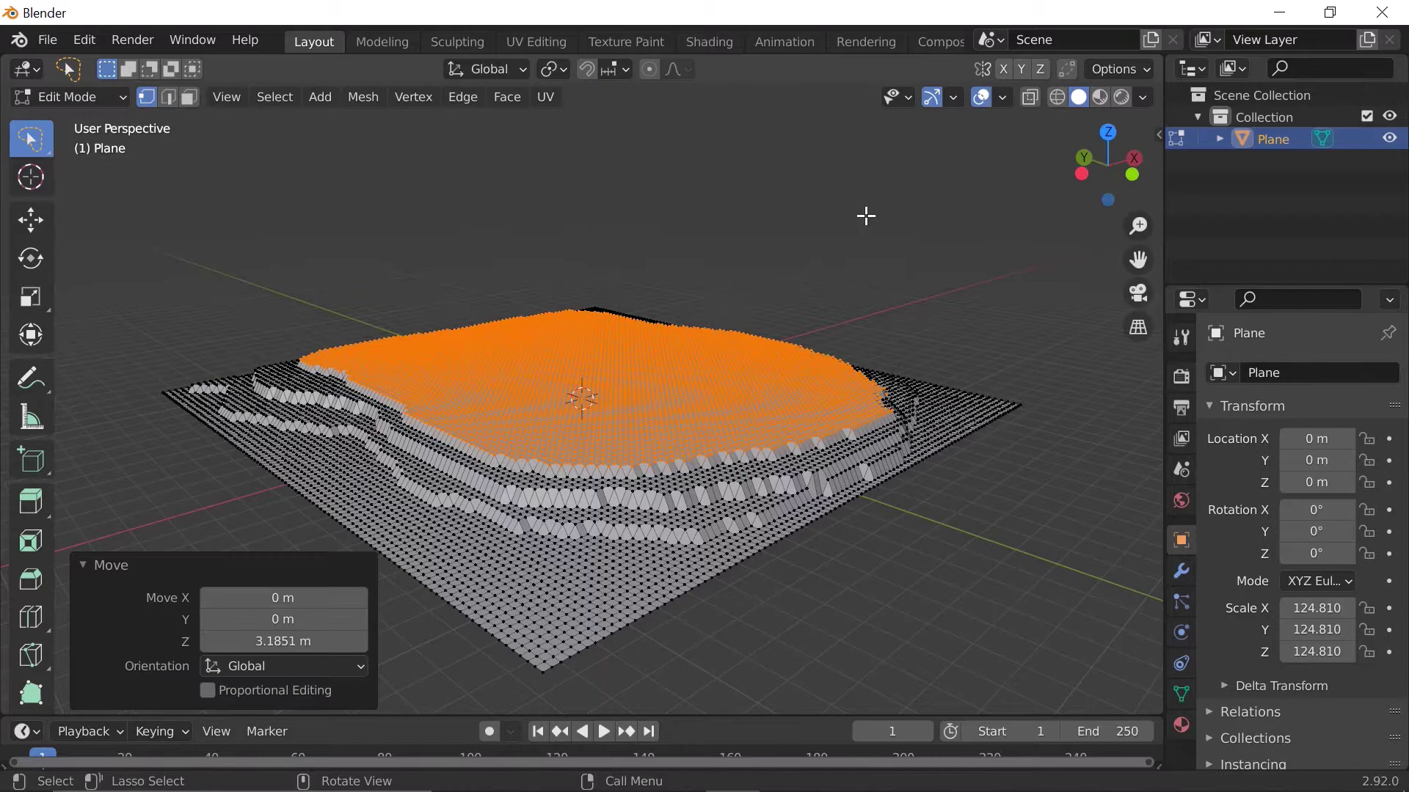
# Form a fourth terrace by lasso-selecting a narrower area inside the third level and moving it up about 2.51 m along Z.
pyautogui.click(1107, 132)
pyautogui.moveTo(742, 185); pyautogui.dragTo(575, 171)
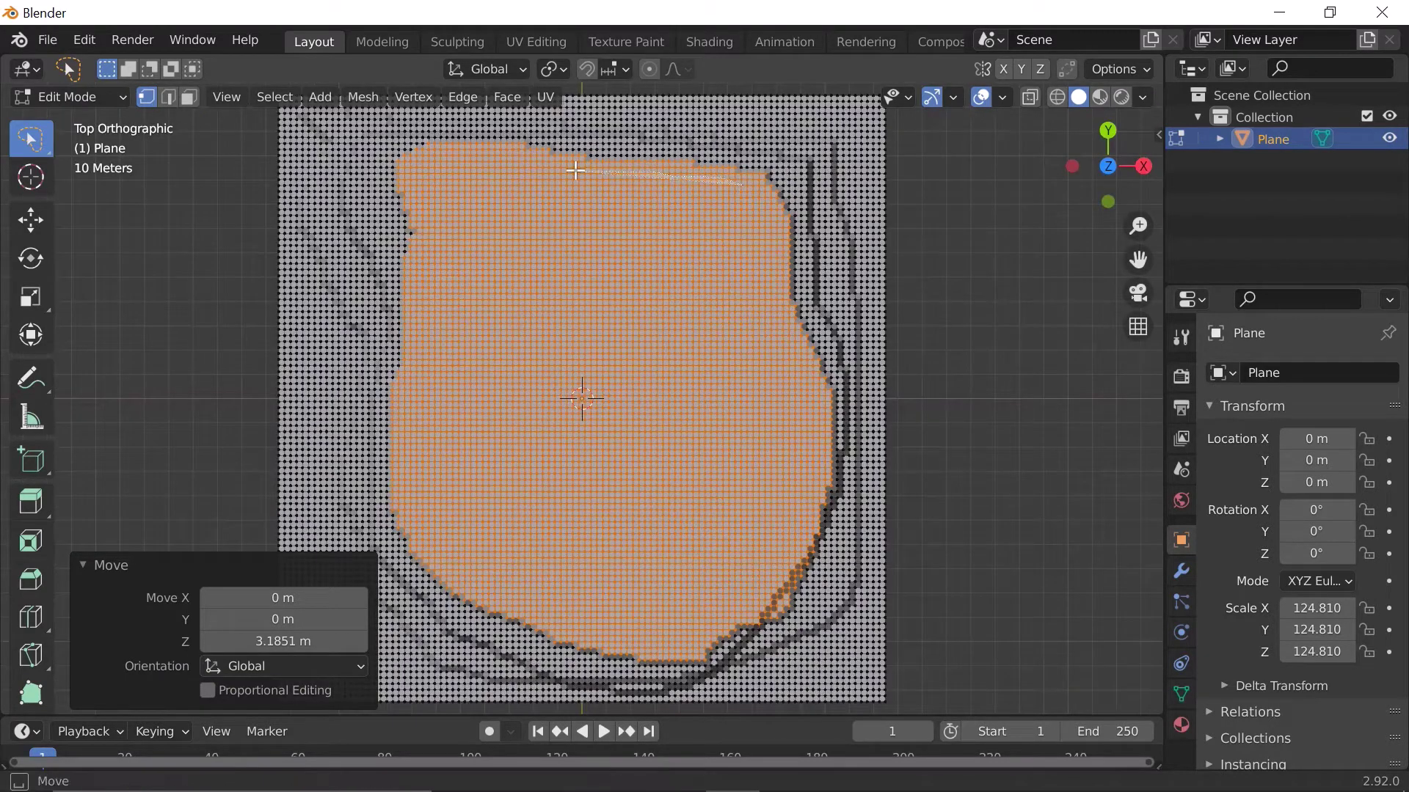
pyautogui.moveTo(452, 162)
pyautogui.mouseDown()
pyautogui.moveTo(416, 221)
pyautogui.moveTo(405, 426)
pyautogui.moveTo(423, 517)
pyautogui.moveTo(573, 624)
pyautogui.moveTo(671, 632)
pyautogui.moveTo(777, 535)
pyautogui.moveTo(808, 431)
pyautogui.mouseUp()
pyautogui.moveTo(772, 234); pyautogui.dragTo(766, 219)
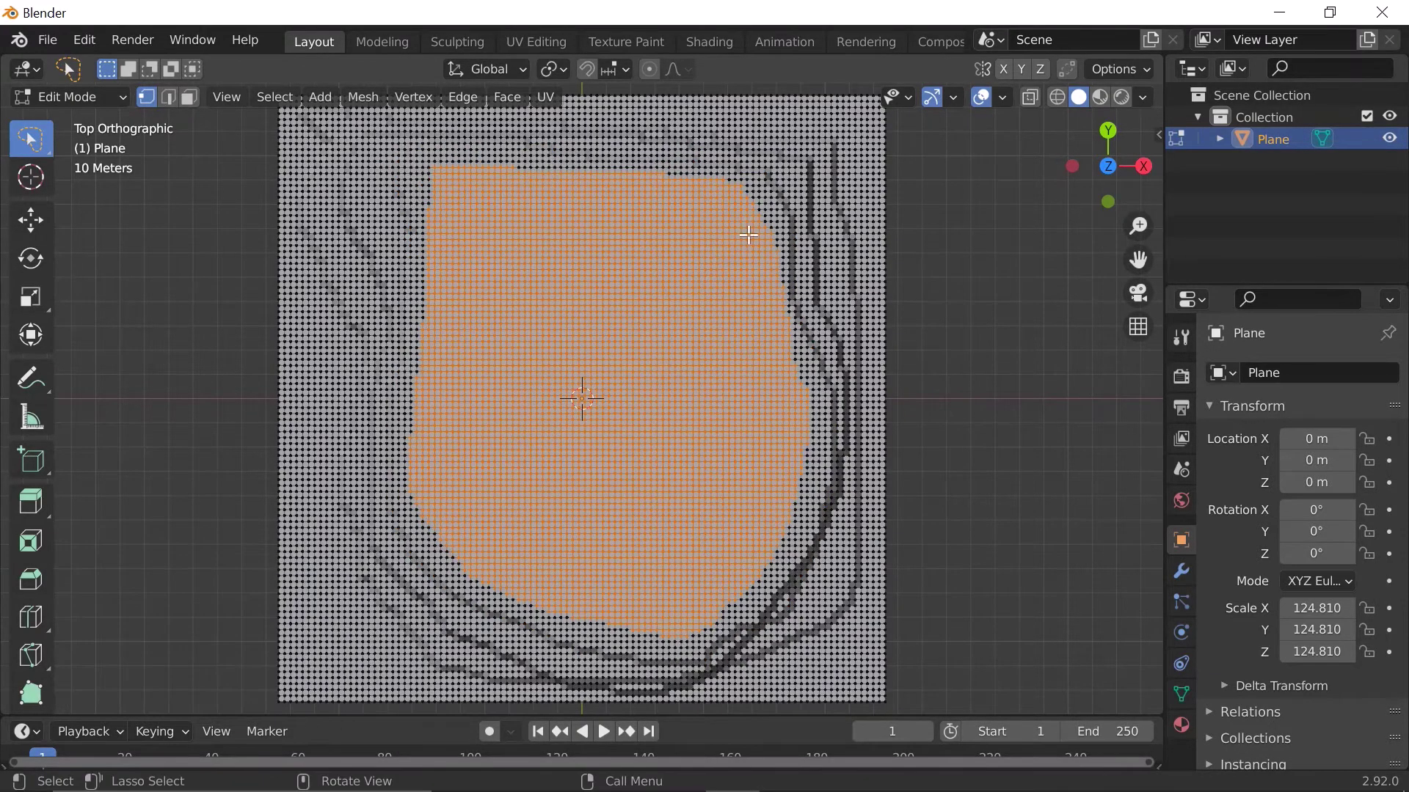
pyautogui.moveTo(580, 459)
pyautogui.mouseDown(button='middle')
pyautogui.moveTo(682, 286)
pyautogui.moveTo(682, 311)
pyautogui.mouseUp(button='middle')
pyautogui.press('g')
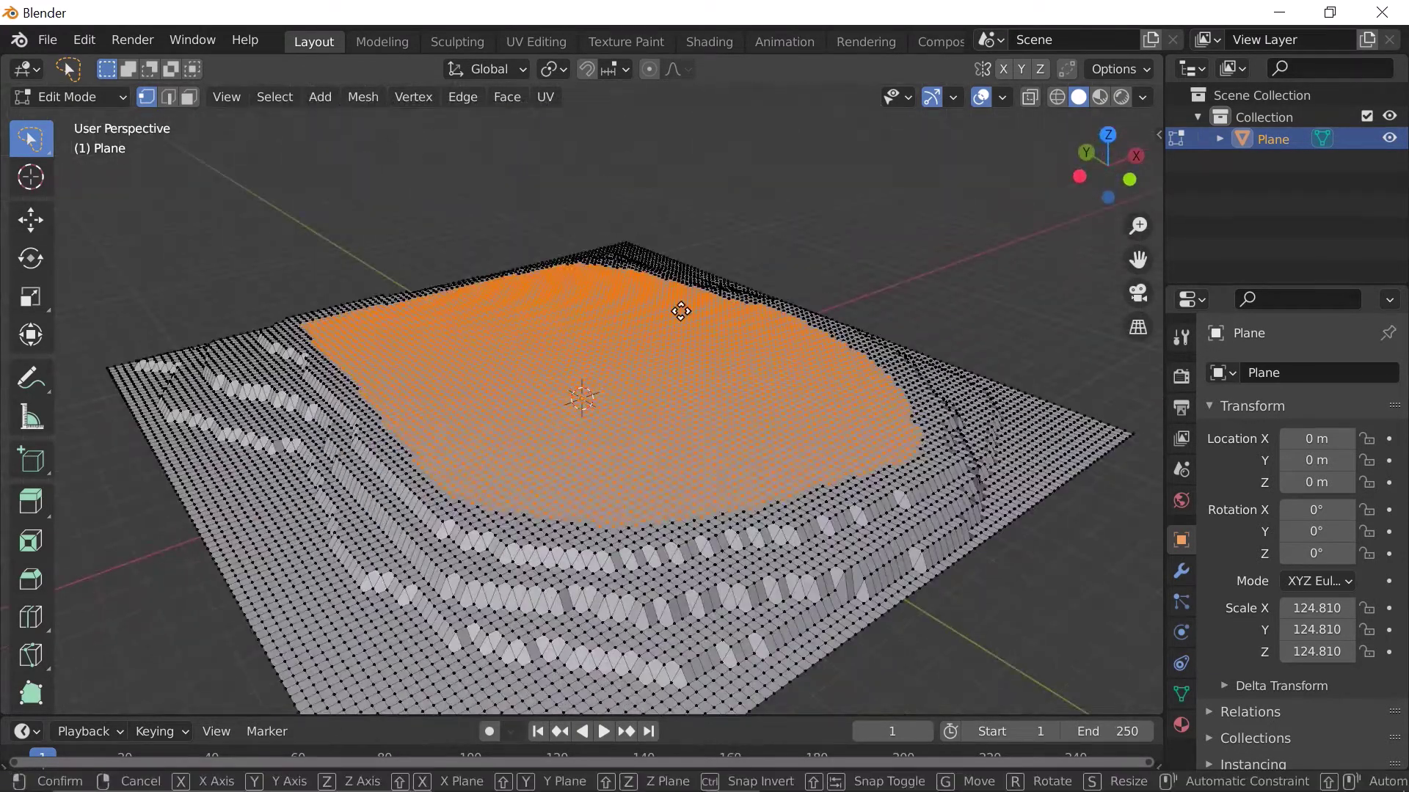
pyautogui.press('z')
pyautogui.click(681, 304)
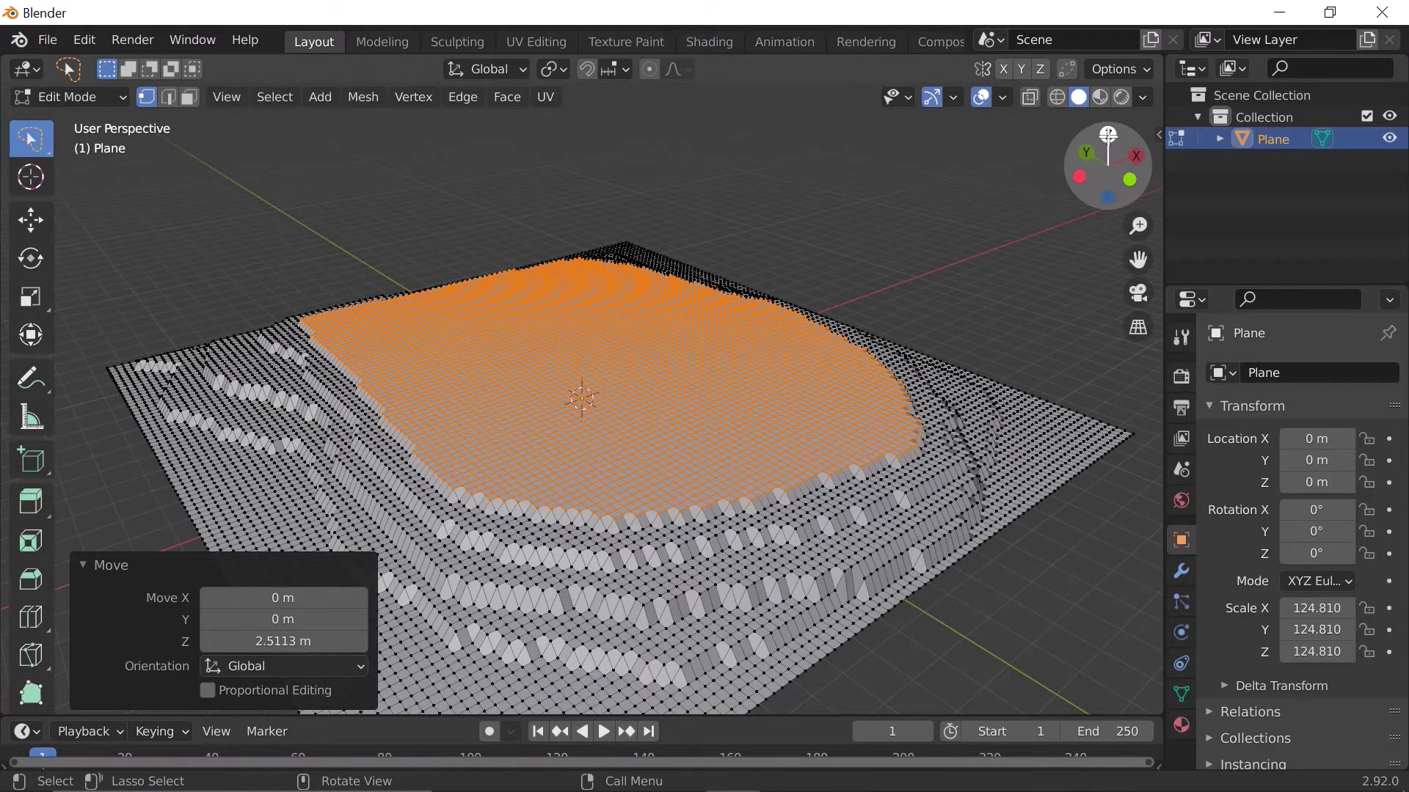
# Form a fifth terrace by lasso-selecting an irregular area inside the fourth level and moving it up about 4.5 m along Z.
pyautogui.click(1108, 134)
pyautogui.moveTo(764, 160); pyautogui.dragTo(739, 156)
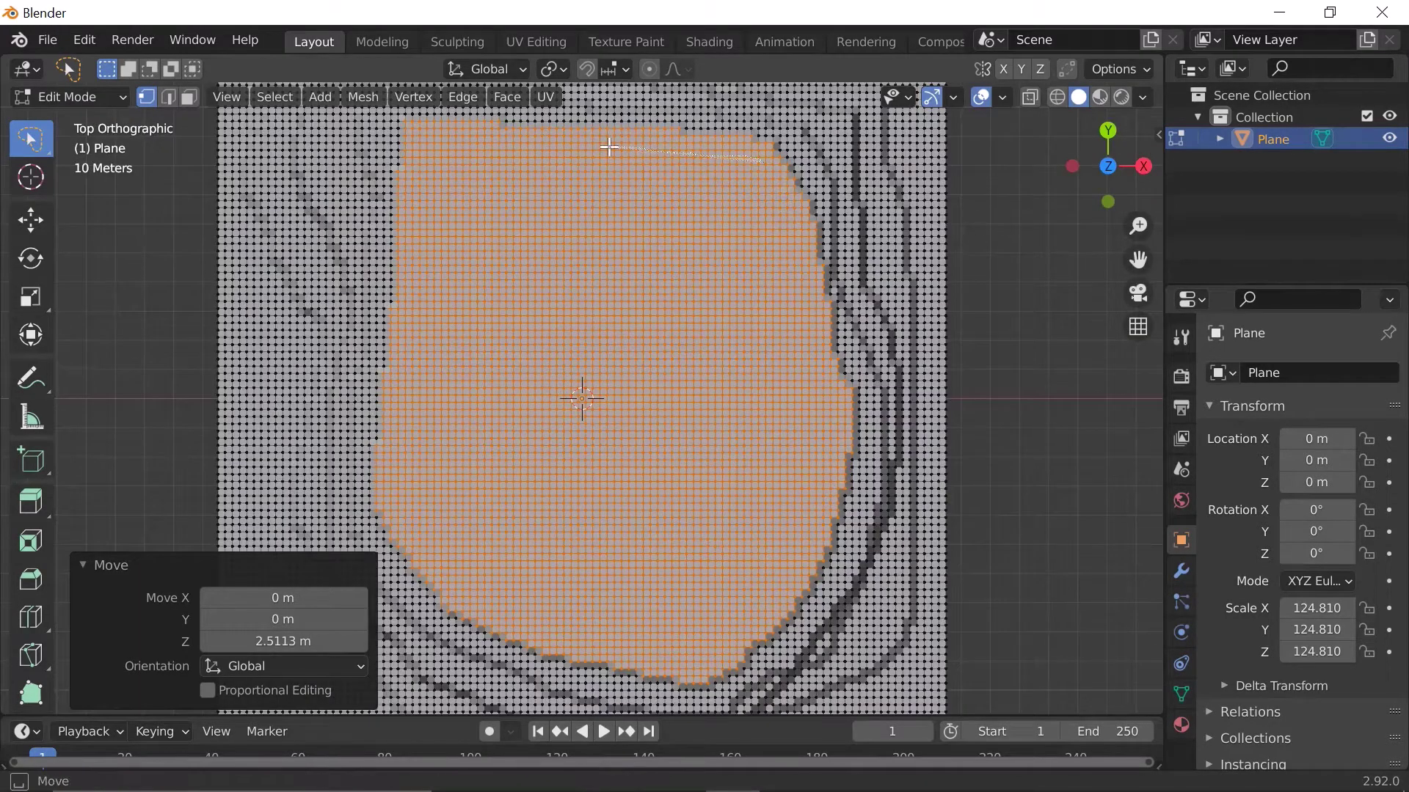
pyautogui.moveTo(461, 146)
pyautogui.mouseDown()
pyautogui.moveTo(402, 214)
pyautogui.moveTo(389, 425)
pyautogui.moveTo(408, 536)
pyautogui.moveTo(529, 620)
pyautogui.moveTo(701, 620)
pyautogui.moveTo(767, 543)
pyautogui.moveTo(813, 281)
pyautogui.moveTo(799, 242)
pyautogui.mouseUp()
pyautogui.moveTo(702, 412)
pyautogui.mouseDown(button='middle')
pyautogui.moveTo(733, 368)
pyautogui.moveTo(483, 512)
pyautogui.mouseUp(button='middle')
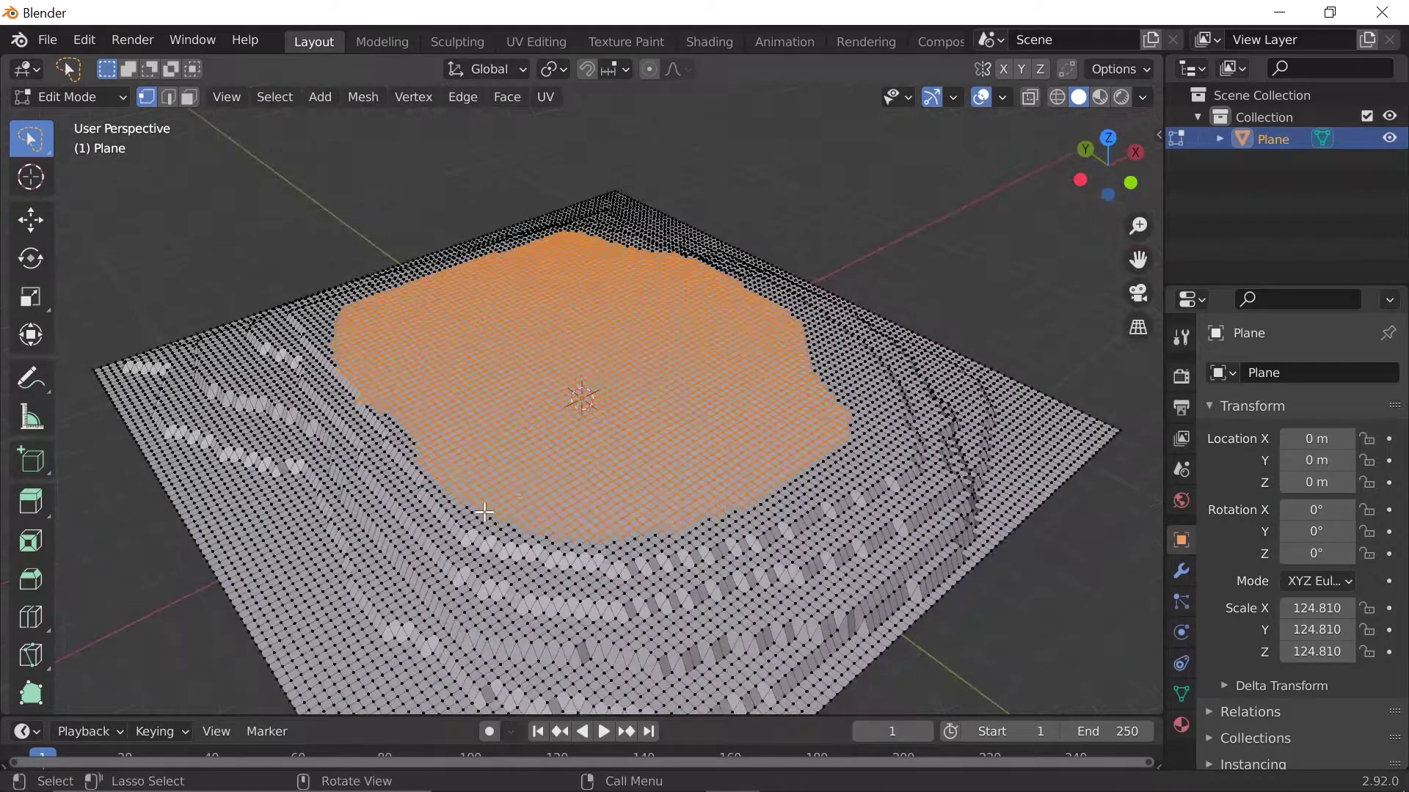
pyautogui.press('g')
pyautogui.press('z')
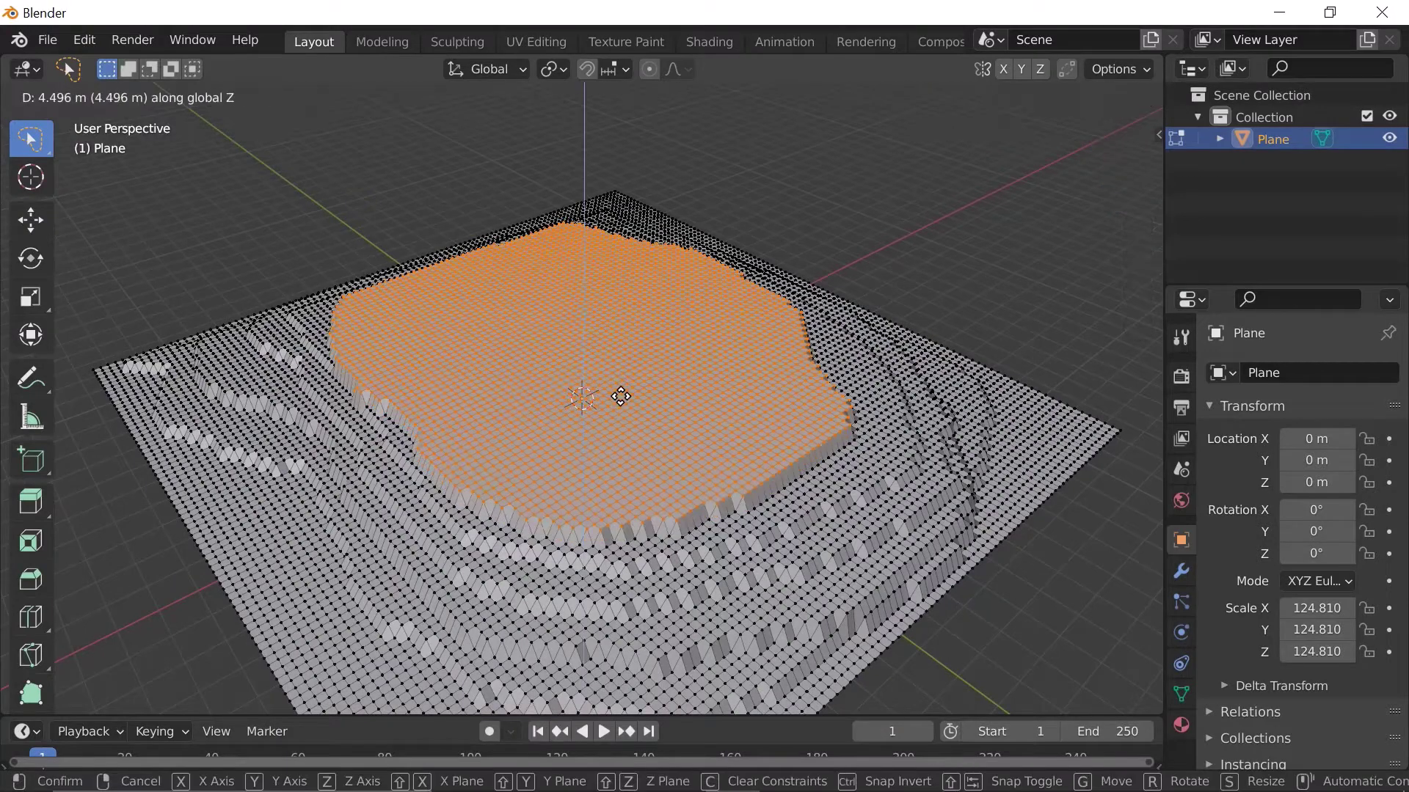
pyautogui.click(620, 397)
# Lasso-select two separate areas inside the fifth terrace from above and raise both about 2.64 m along Z.
pyautogui.click(1106, 149)
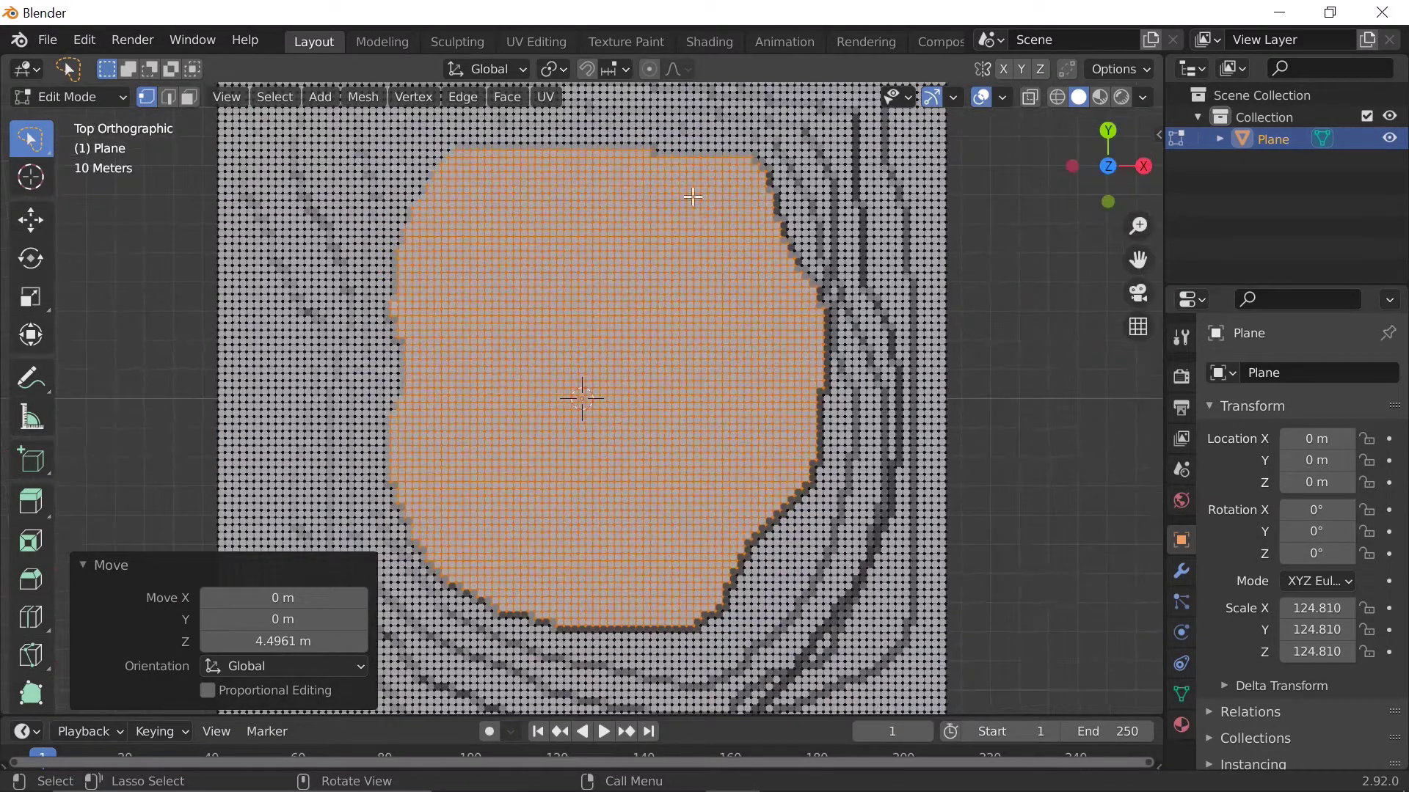
pyautogui.moveTo(729, 179); pyautogui.dragTo(594, 168)
pyautogui.moveTo(458, 172)
pyautogui.mouseDown()
pyautogui.moveTo(433, 256)
pyautogui.moveTo(513, 367)
pyautogui.moveTo(704, 383)
pyautogui.moveTo(778, 269)
pyautogui.mouseUp()
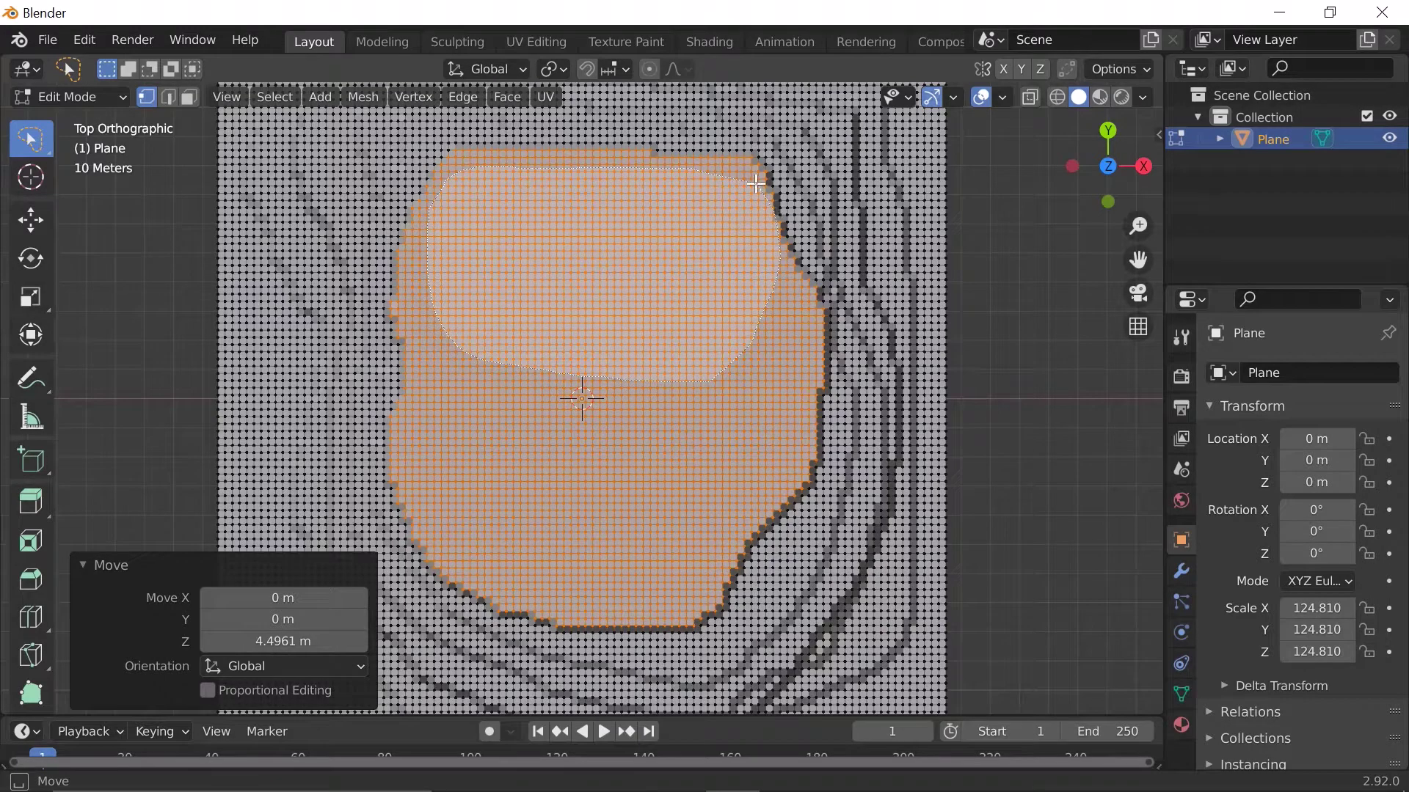
pyautogui.moveTo(756, 183); pyautogui.dragTo(748, 192)
pyautogui.moveTo(709, 433); pyautogui.dragTo(672, 420)
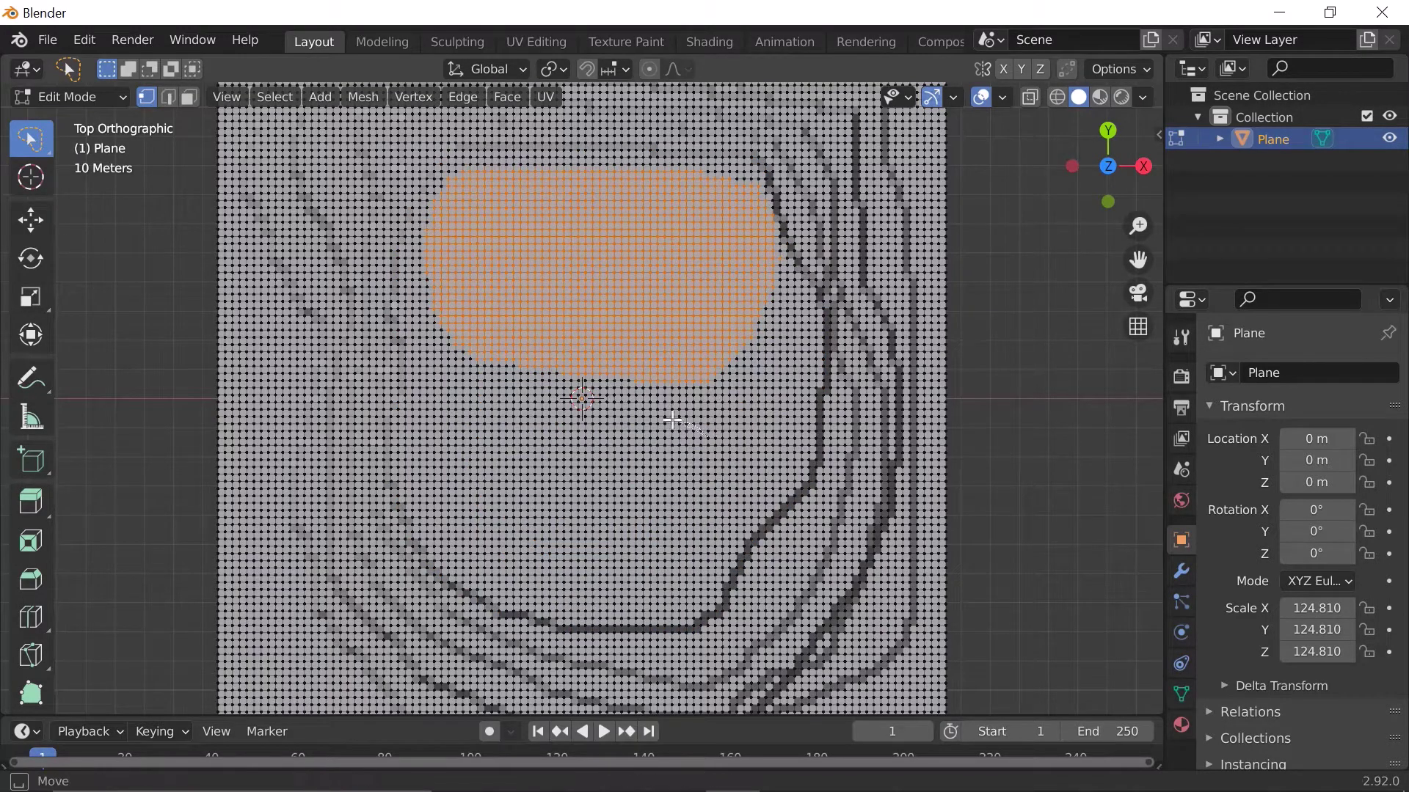
pyautogui.moveTo(516, 401)
pyautogui.mouseDown()
pyautogui.moveTo(457, 504)
pyautogui.moveTo(528, 579)
pyautogui.moveTo(719, 598)
pyautogui.moveTo(784, 452)
pyautogui.mouseUp()
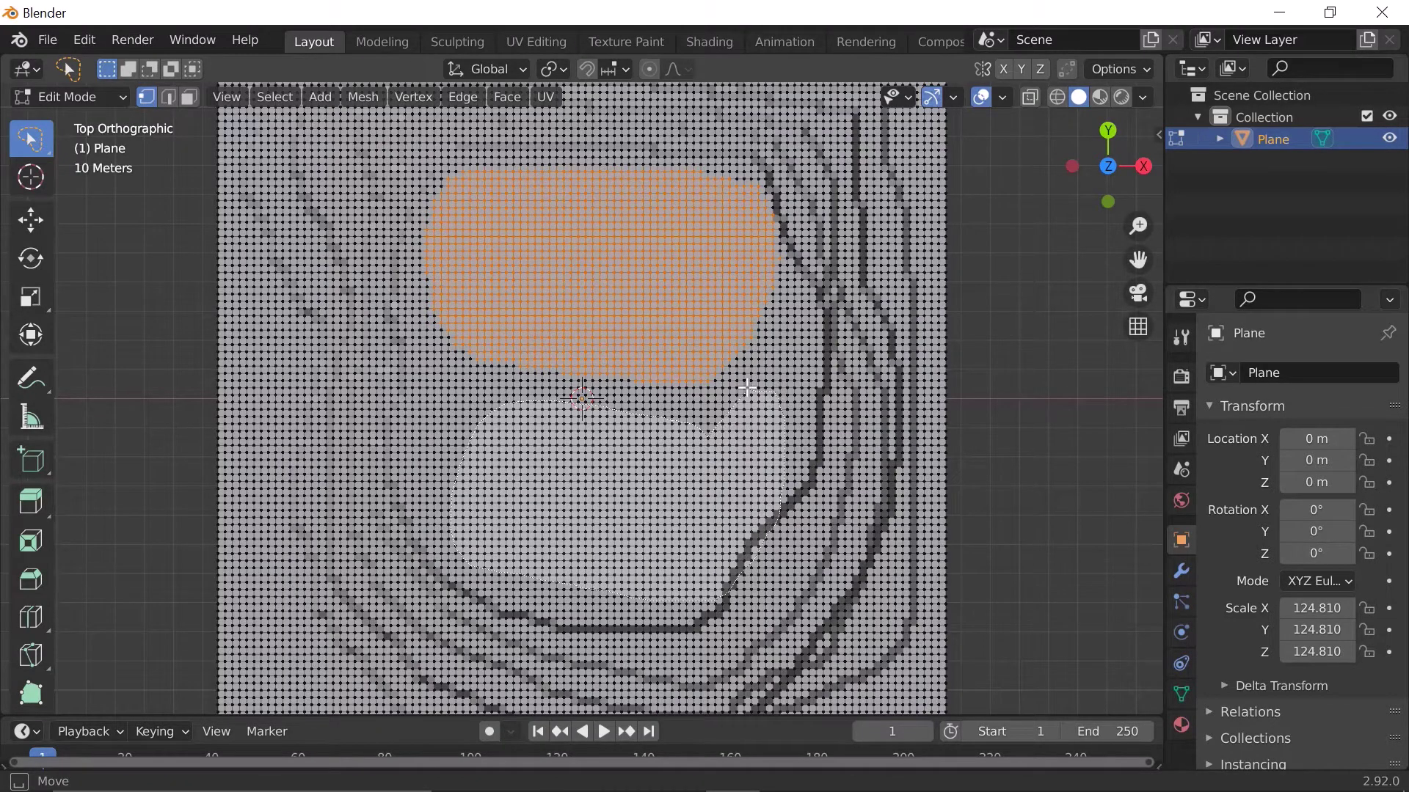
pyautogui.moveTo(747, 387); pyautogui.dragTo(748, 392)
pyautogui.moveTo(752, 450)
pyautogui.mouseDown(button='middle')
pyautogui.moveTo(749, 418)
pyautogui.moveTo(801, 310)
pyautogui.mouseUp(button='middle')
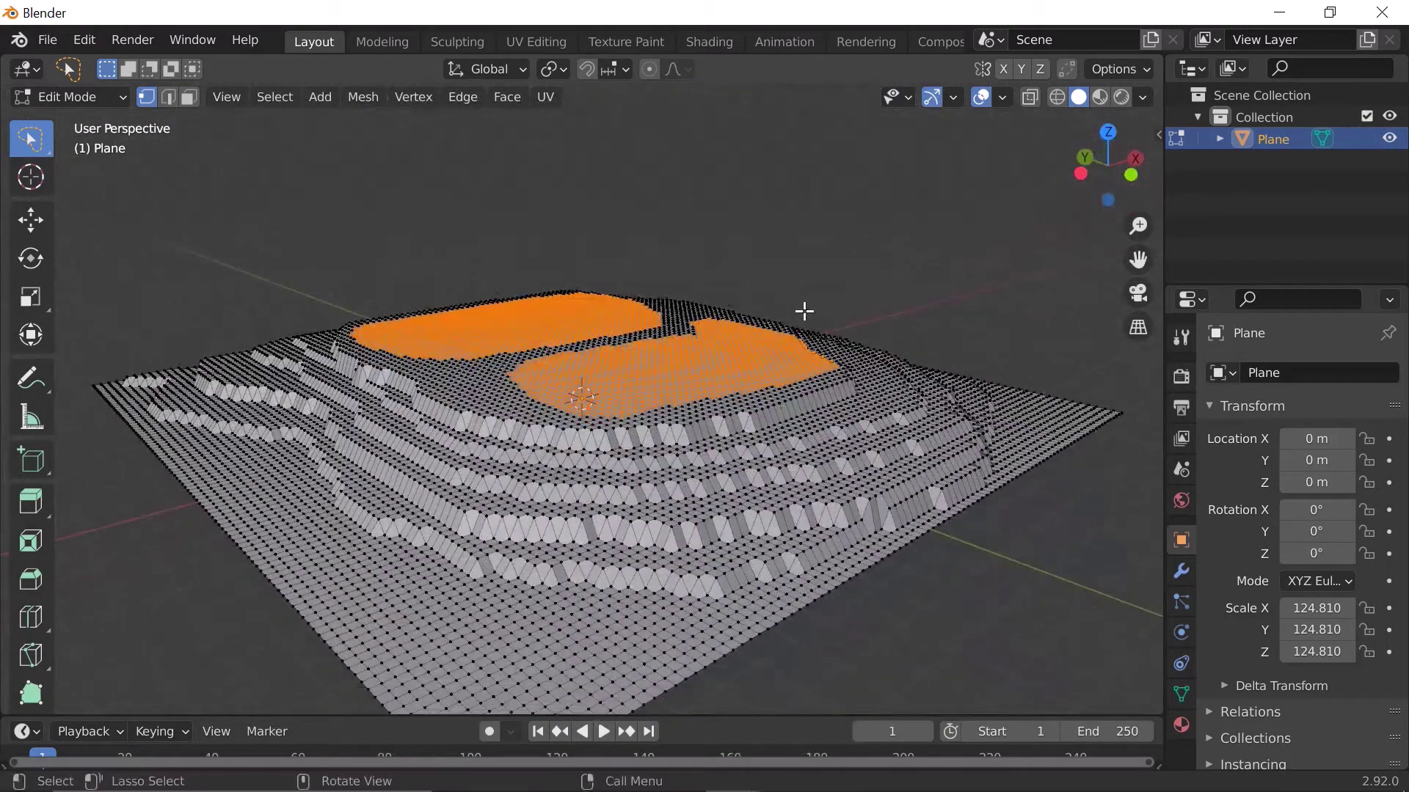
pyautogui.press('g')
pyautogui.press('z')
pyautogui.click(805, 305)
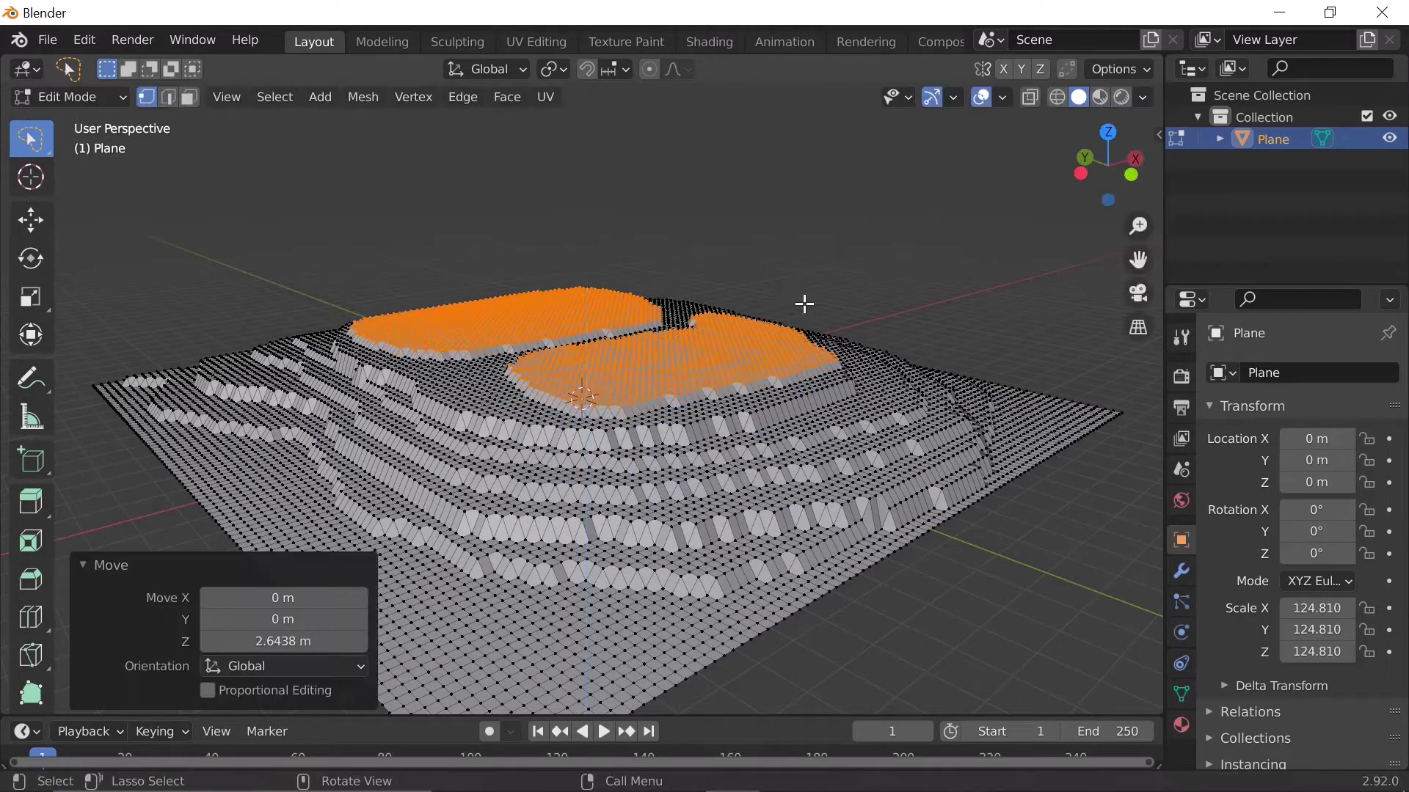
# Lasso-select a smaller irregular area within each of the two raised plateaus and move them up about 1.71 m along Z.
pyautogui.click(1106, 132)
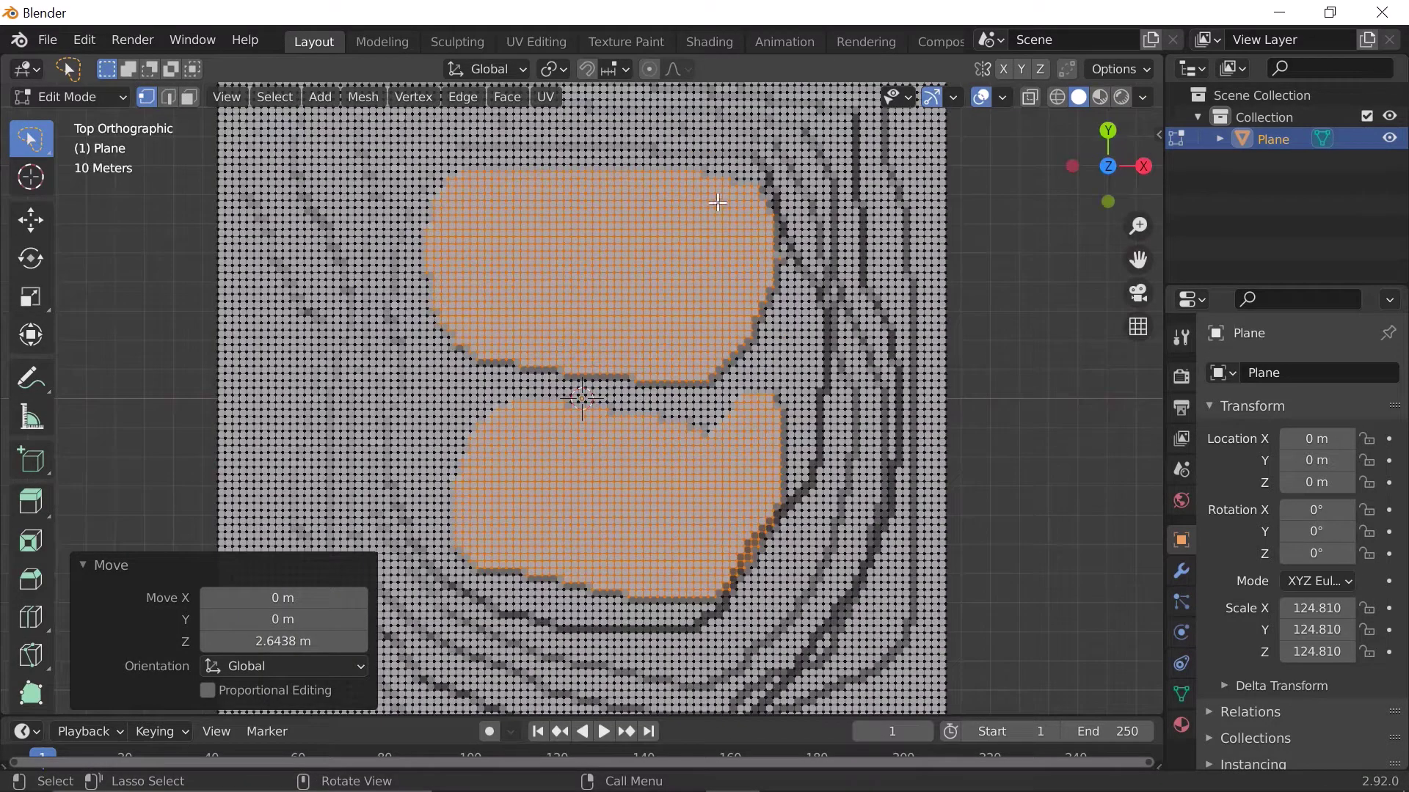
pyautogui.keyDown('ctrl'); pyautogui.moveTo(717, 202); pyautogui.dragTo(670, 180, button='right'); pyautogui.keyUp('ctrl')
pyautogui.moveTo(449, 211)
pyautogui.keyDown('ctrl'); pyautogui.mouseDown(button='right')
pyautogui.moveTo(499, 326)
pyautogui.moveTo(697, 339)
pyautogui.moveTo(760, 267)
pyautogui.moveTo(760, 233)
pyautogui.mouseUp(button='right'); pyautogui.keyUp('ctrl')
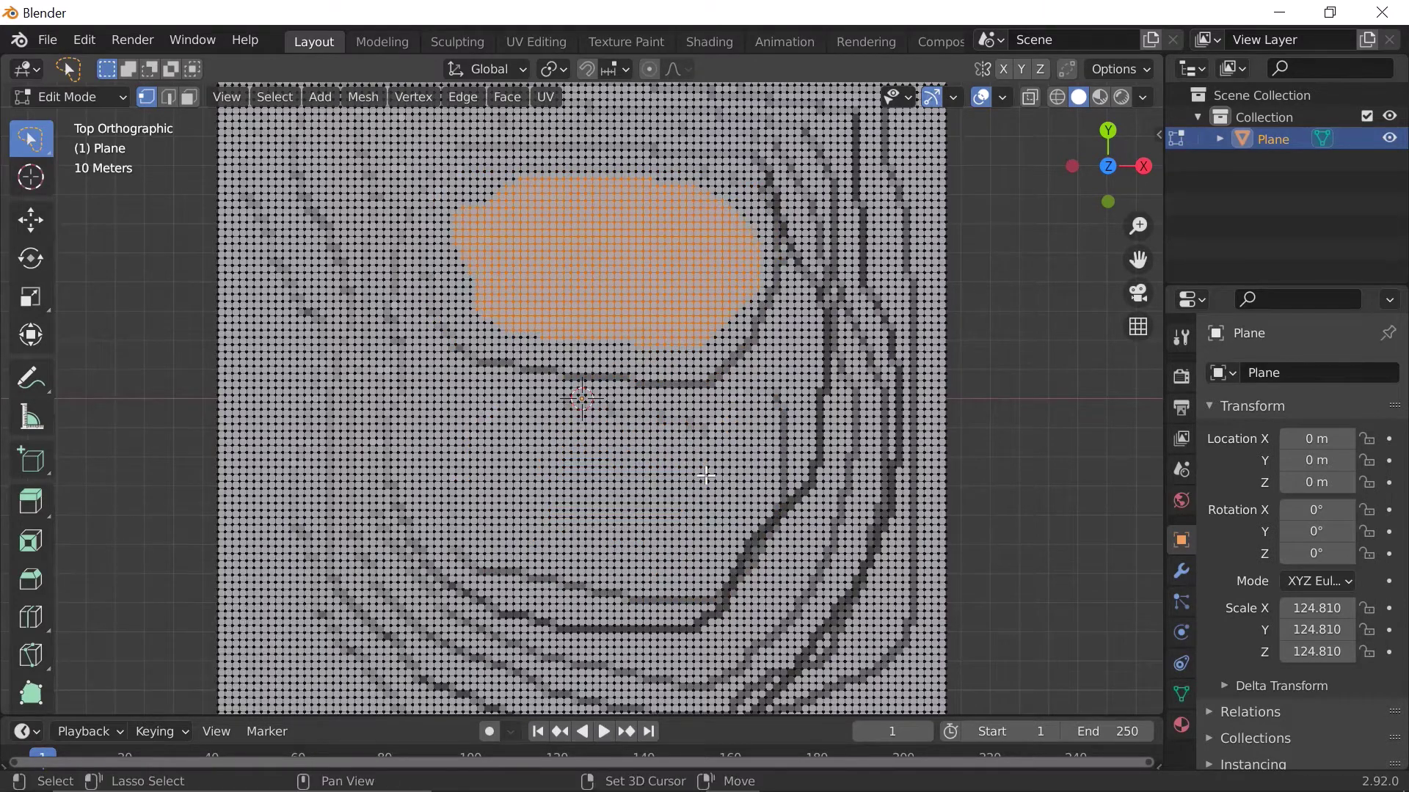
pyautogui.moveTo(543, 417)
pyautogui.keyDown('ctrl'); pyautogui.mouseDown(button='right')
pyautogui.moveTo(507, 514)
pyautogui.moveTo(660, 572)
pyautogui.moveTo(767, 469)
pyautogui.moveTo(723, 549)
pyautogui.mouseUp(button='right'); pyautogui.keyUp('ctrl')
pyautogui.moveTo(722, 549); pyautogui.dragTo(807, 381, button='middle')
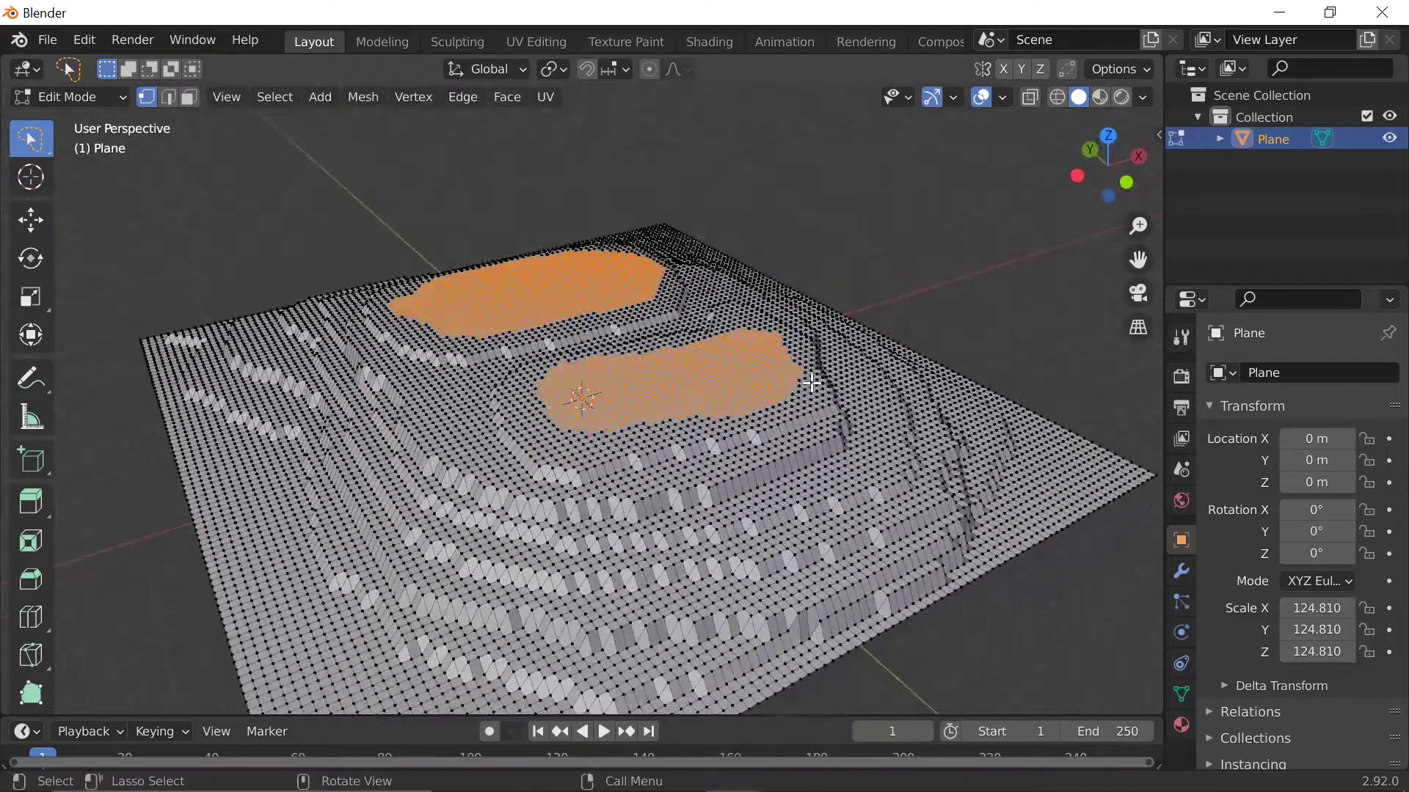
pyautogui.press('g')
pyautogui.press('z')
pyautogui.click(810, 379)
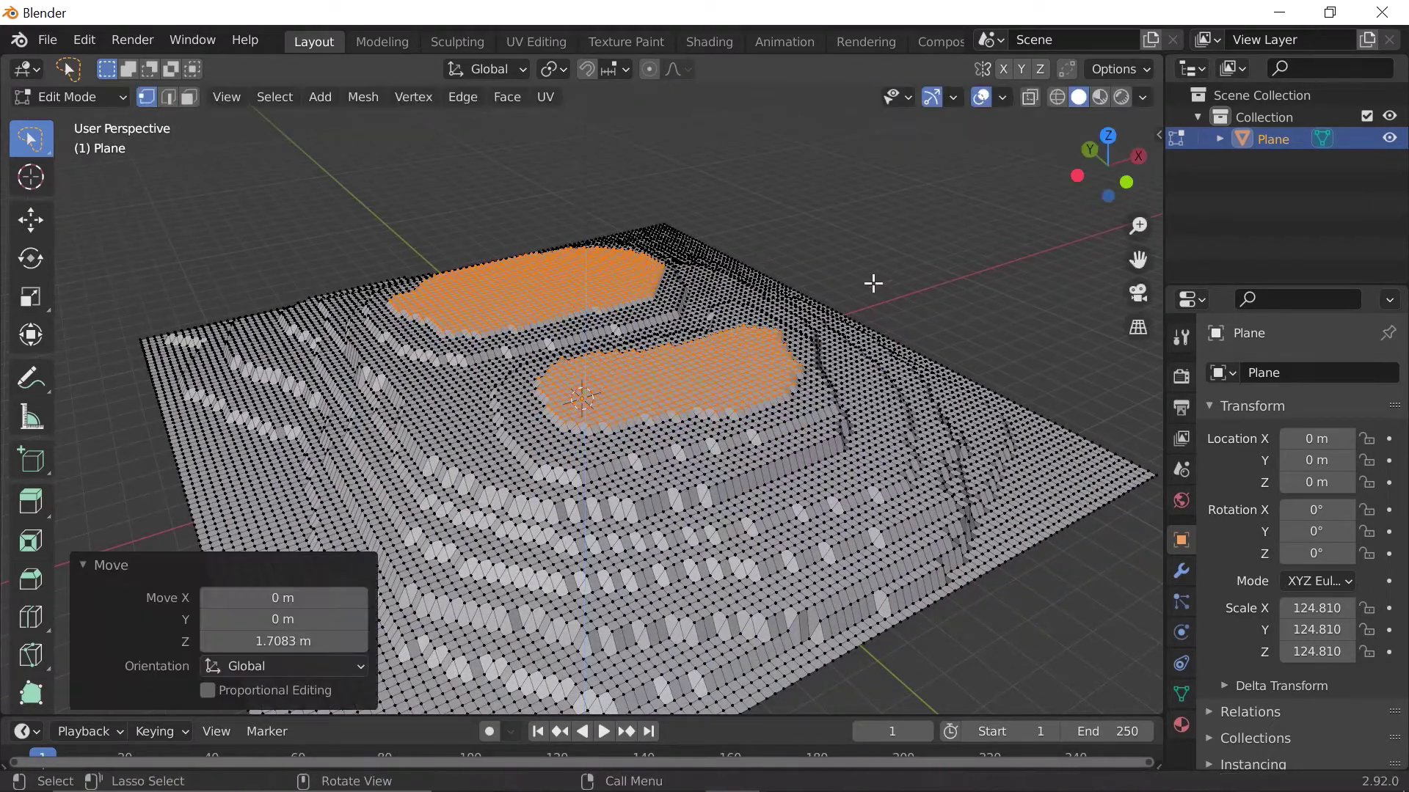
# Add another level to both hills by lasso-selecting narrower areas on their tops and raising them about 3.23 m along Z.
pyautogui.click(1107, 141)
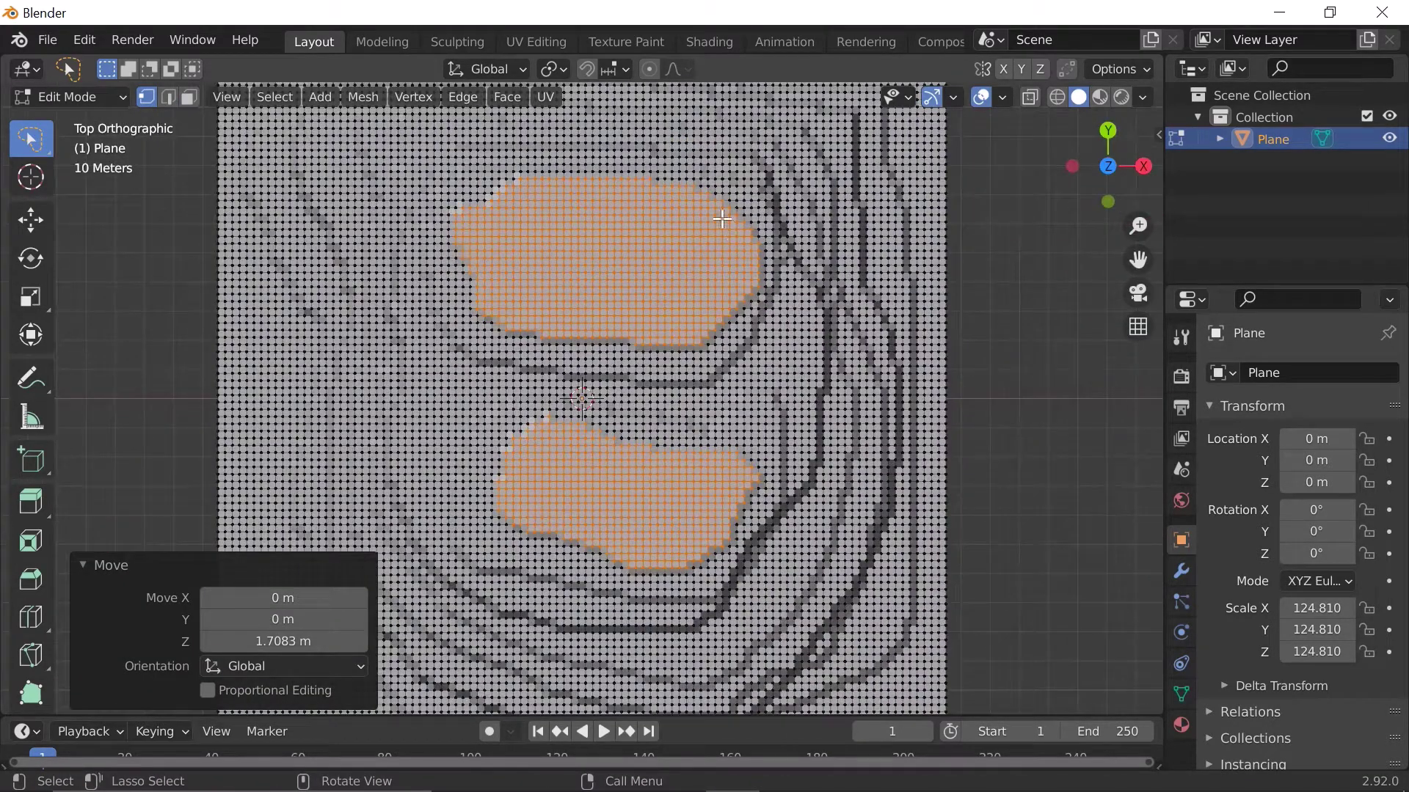
pyautogui.keyDown('ctrl'); pyautogui.moveTo(722, 218); pyautogui.dragTo(578, 193, button='right'); pyautogui.keyUp('ctrl')
pyautogui.moveTo(490, 224)
pyautogui.keyDown('ctrl'); pyautogui.mouseDown(button='right')
pyautogui.moveTo(491, 288)
pyautogui.moveTo(587, 329)
pyautogui.moveTo(711, 310)
pyautogui.mouseUp(button='right'); pyautogui.keyUp('ctrl')
pyautogui.keyDown('ctrl'); pyautogui.moveTo(736, 248); pyautogui.dragTo(730, 234, button='right'); pyautogui.keyUp('ctrl')
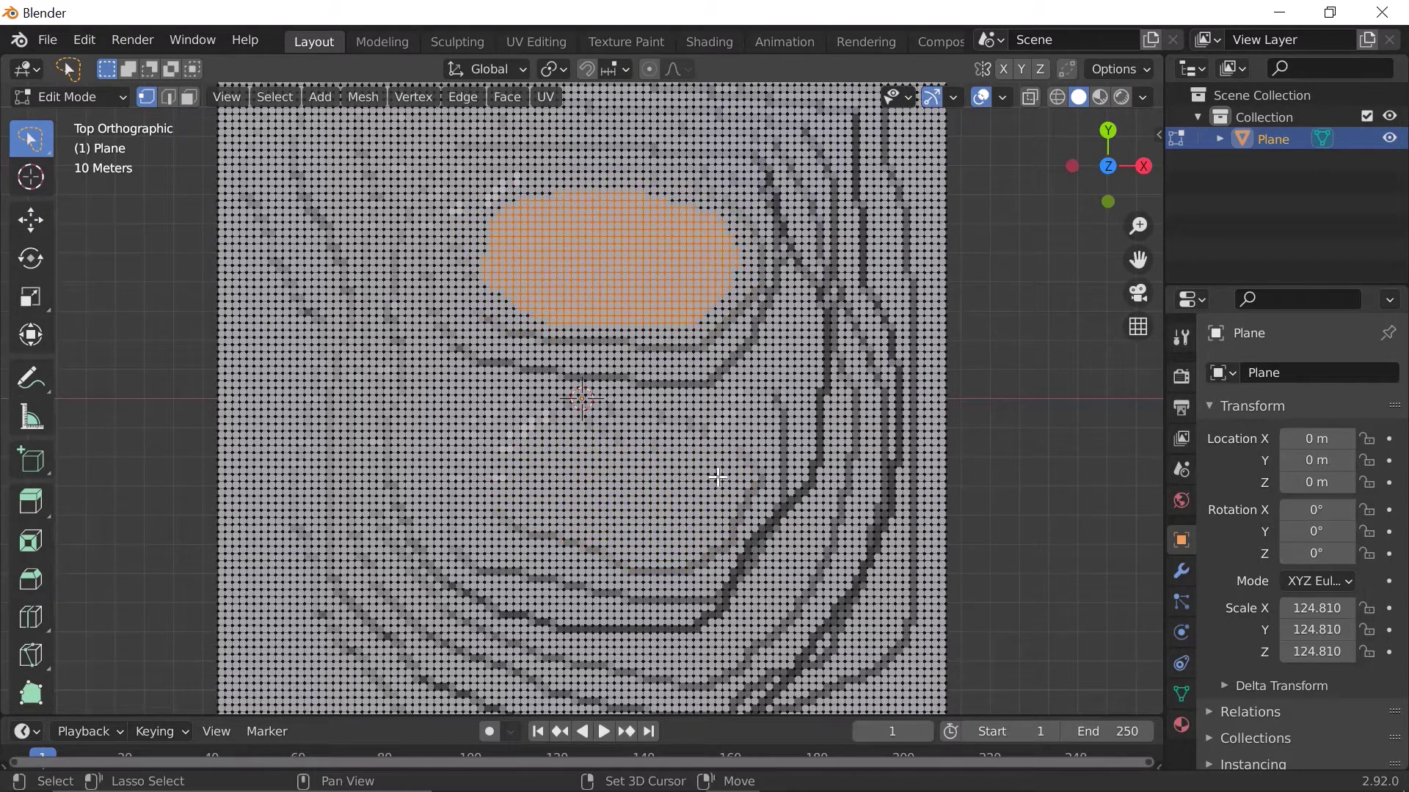
pyautogui.keyDown('ctrl'); pyautogui.moveTo(717, 477); pyautogui.dragTo(672, 461, button='right'); pyautogui.keyUp('ctrl')
pyautogui.moveTo(552, 432)
pyautogui.keyDown('ctrl'); pyautogui.mouseDown(button='right')
pyautogui.moveTo(566, 505)
pyautogui.moveTo(637, 556)
pyautogui.moveTo(747, 507)
pyautogui.moveTo(730, 478)
pyautogui.mouseUp(button='right'); pyautogui.keyUp('ctrl')
pyautogui.moveTo(722, 578); pyautogui.dragTo(843, 346, button='middle')
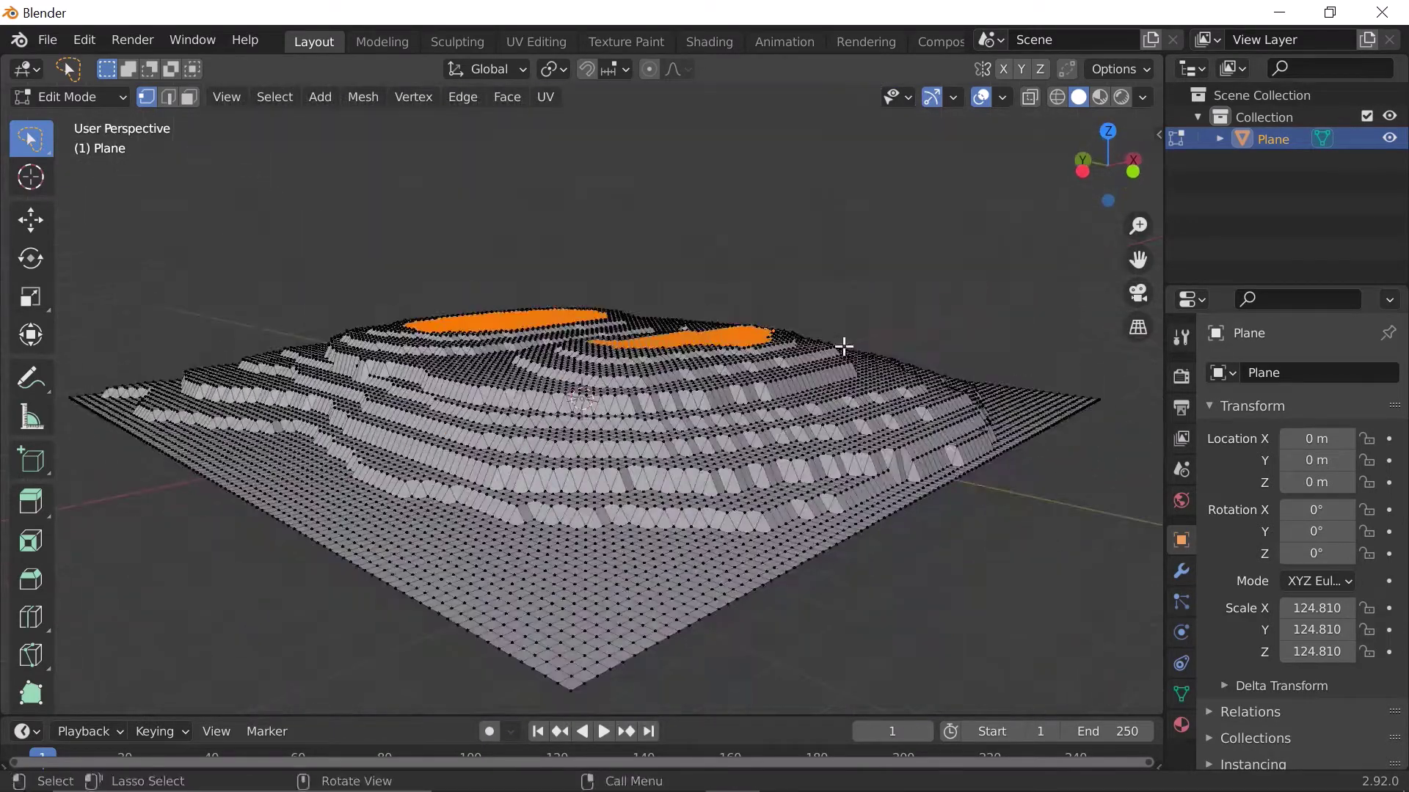
pyautogui.press('g')
pyautogui.press('z')
pyautogui.click(851, 332)
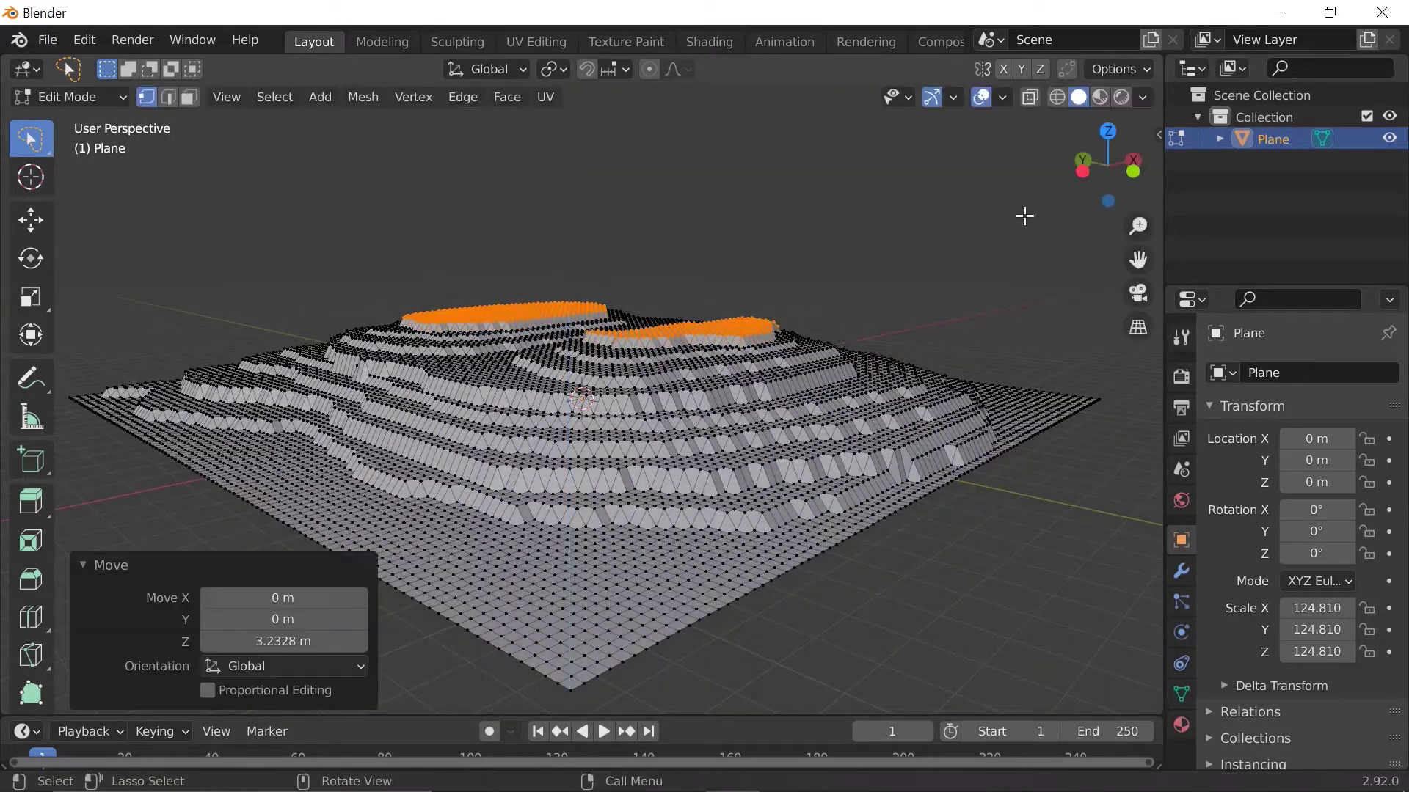
# Lasso-select still smaller patches on the tops of both hills and raise them about 3.91 m along Z.
pyautogui.click(1108, 137)
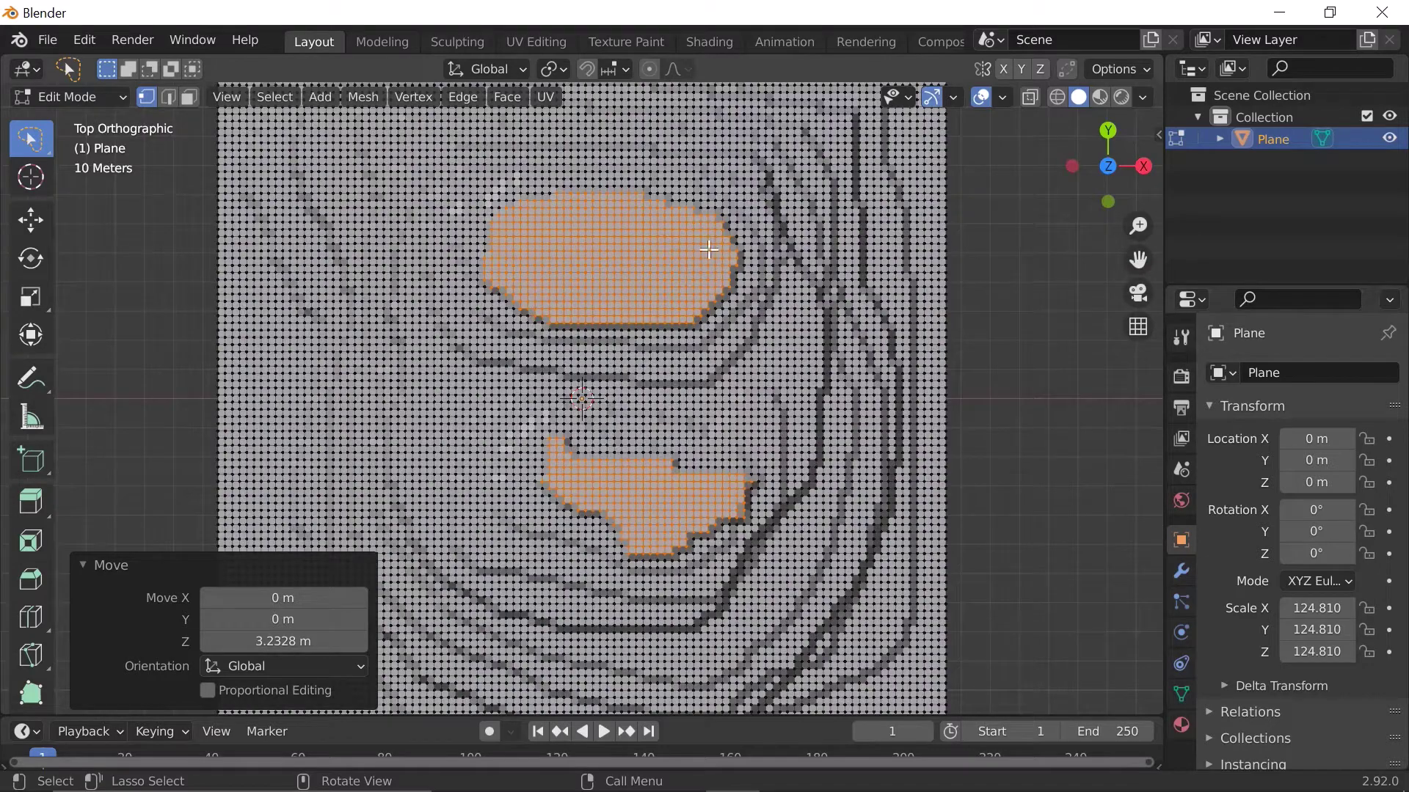
pyautogui.press('g')
pyautogui.moveTo(559, 204)
pyautogui.keyDown('ctrl'); pyautogui.mouseDown(button='right')
pyautogui.moveTo(501, 238)
pyautogui.moveTo(517, 290)
pyautogui.moveTo(638, 308)
pyautogui.moveTo(722, 286)
pyautogui.mouseUp(button='right'); pyautogui.keyUp('ctrl')
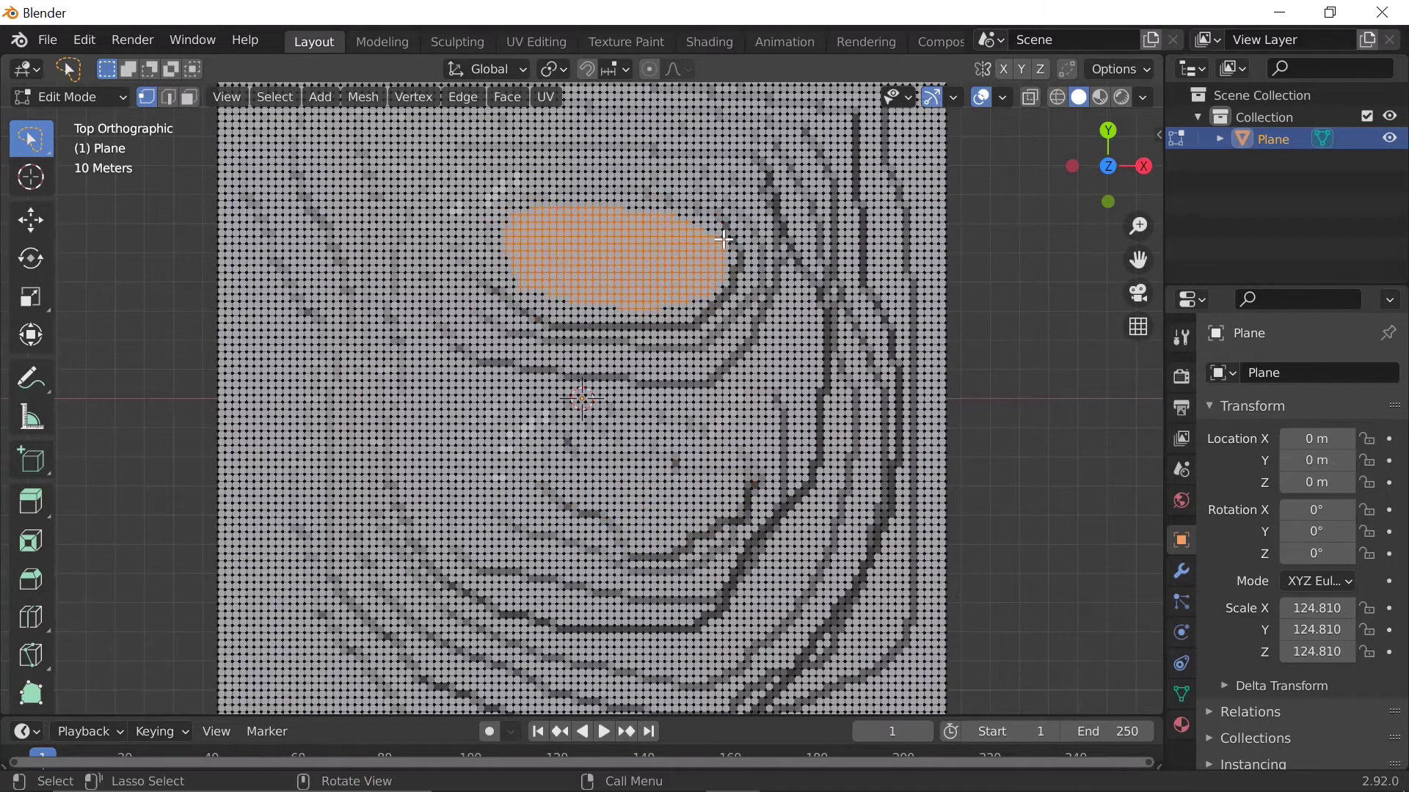
pyautogui.moveTo(723, 286)
pyautogui.mouseDown(button='middle')
pyautogui.moveTo(742, 293)
pyautogui.moveTo(735, 402)
pyautogui.mouseUp(button='middle')
pyautogui.press('g')
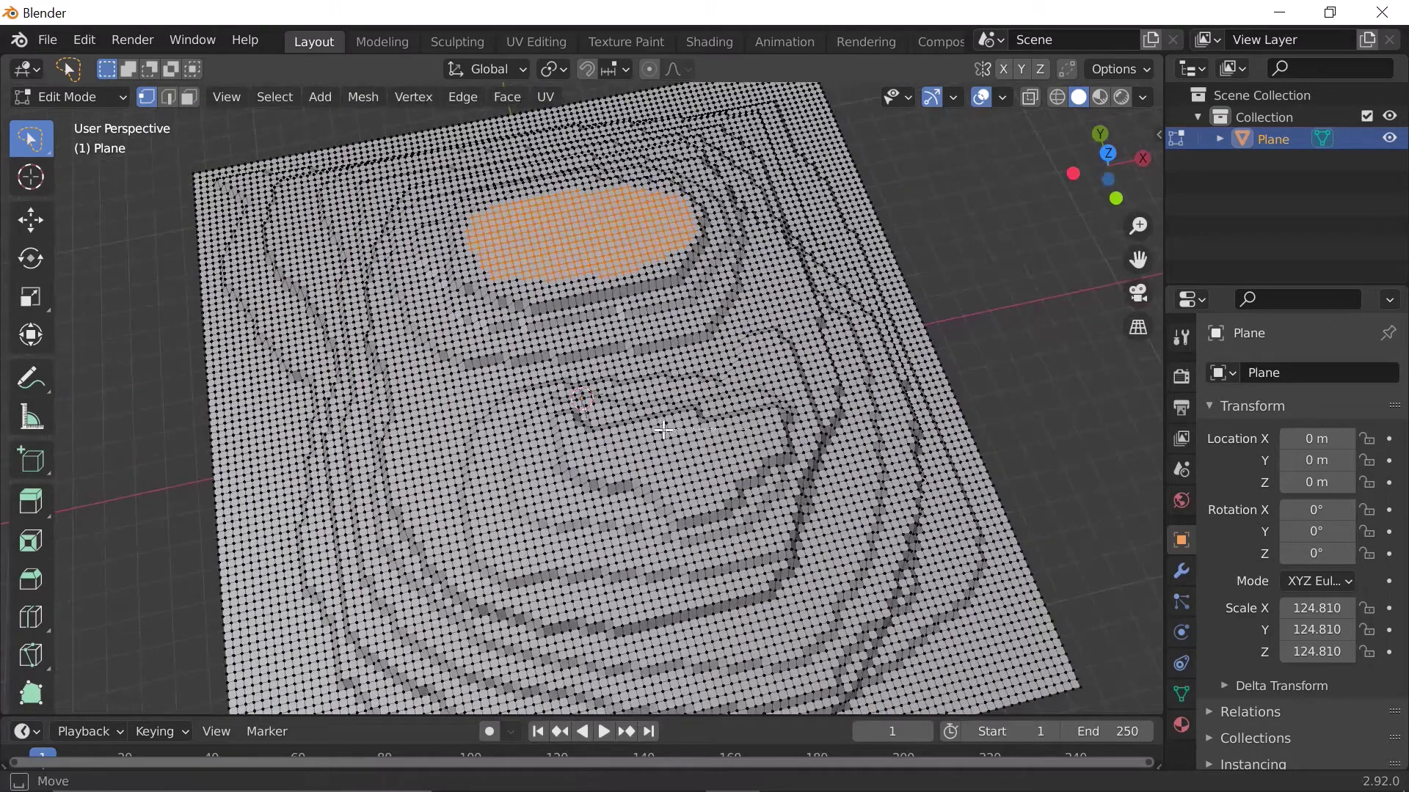
pyautogui.keyDown('ctrl'); pyautogui.moveTo(754, 439); pyautogui.dragTo(767, 440, button='right'); pyautogui.keyUp('ctrl')
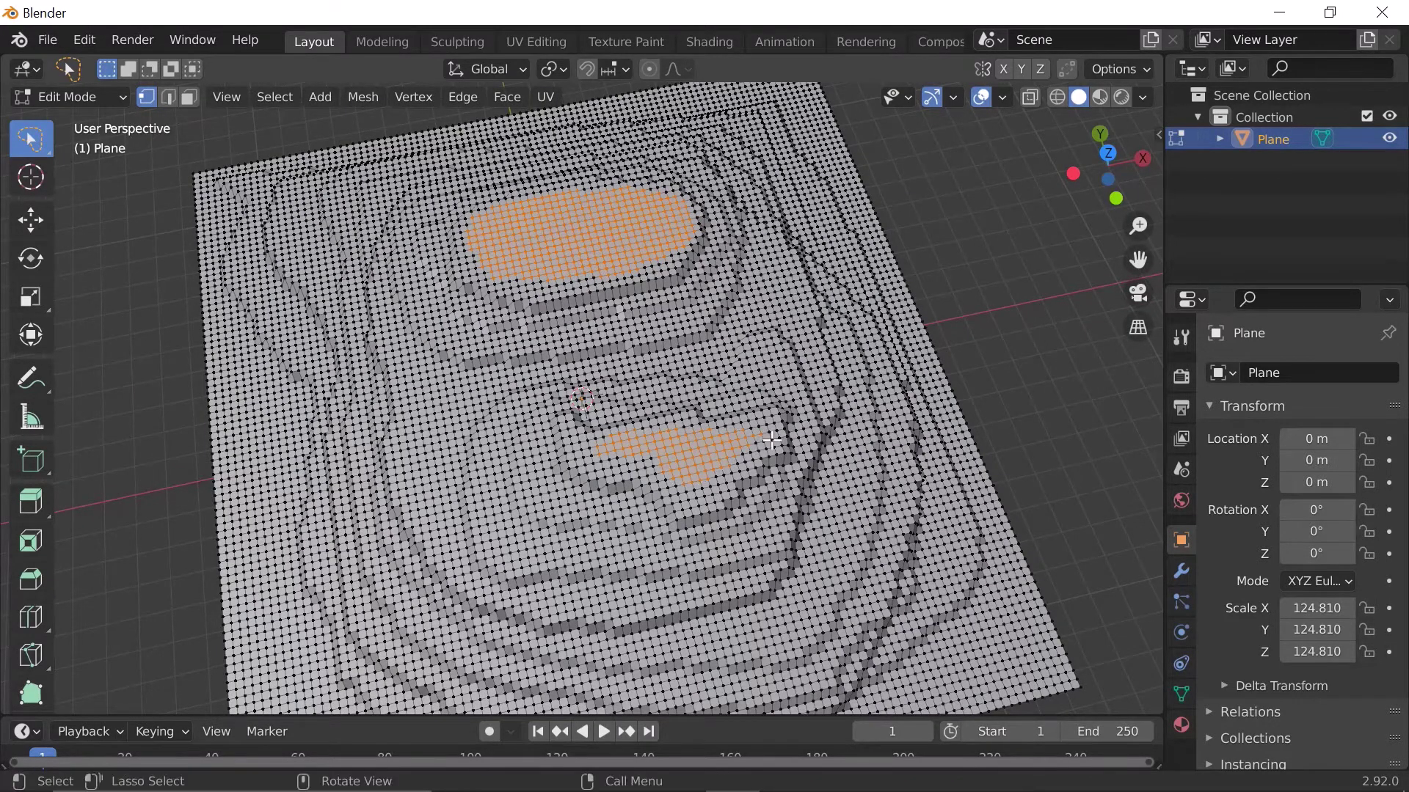
pyautogui.moveTo(766, 440); pyautogui.dragTo(802, 314, button='middle')
pyautogui.press('g')
pyautogui.press('z')
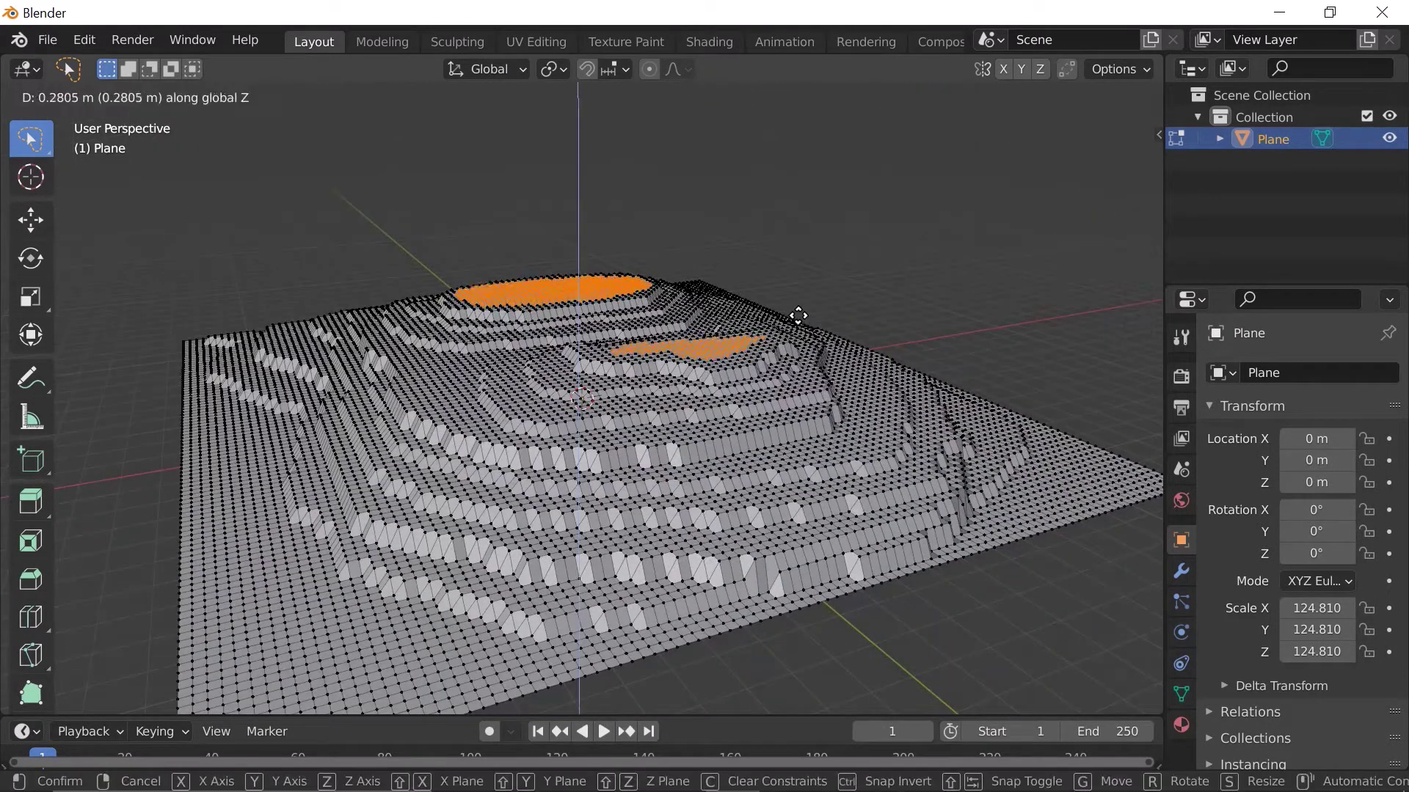
pyautogui.click(798, 305)
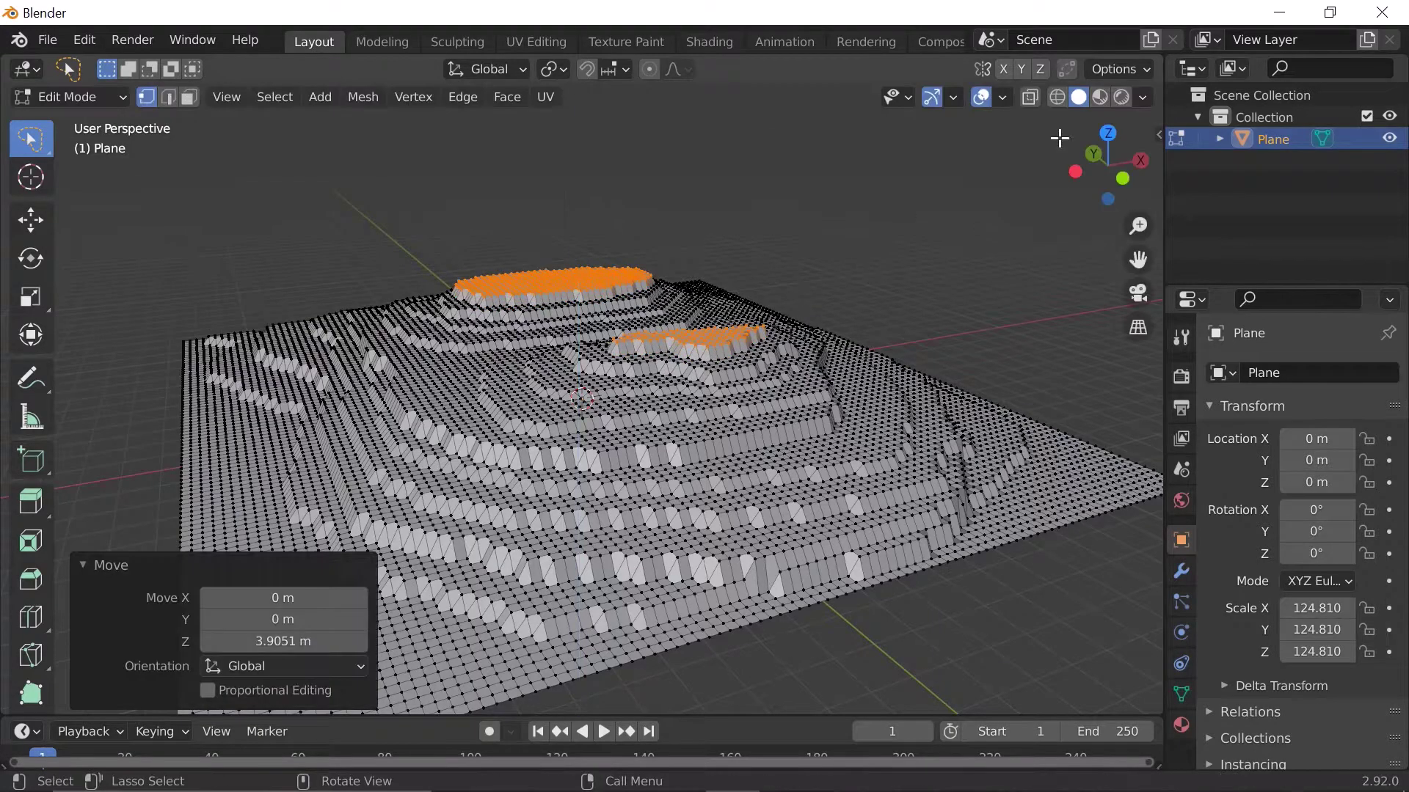
# Lasso-select a slimmer patch on each hilltop and move both up about 1.67 m along Z.
pyautogui.click(1103, 134)
pyautogui.keyDown('ctrl'); pyautogui.moveTo(705, 244); pyautogui.dragTo(646, 237, button='right'); pyautogui.keyUp('ctrl')
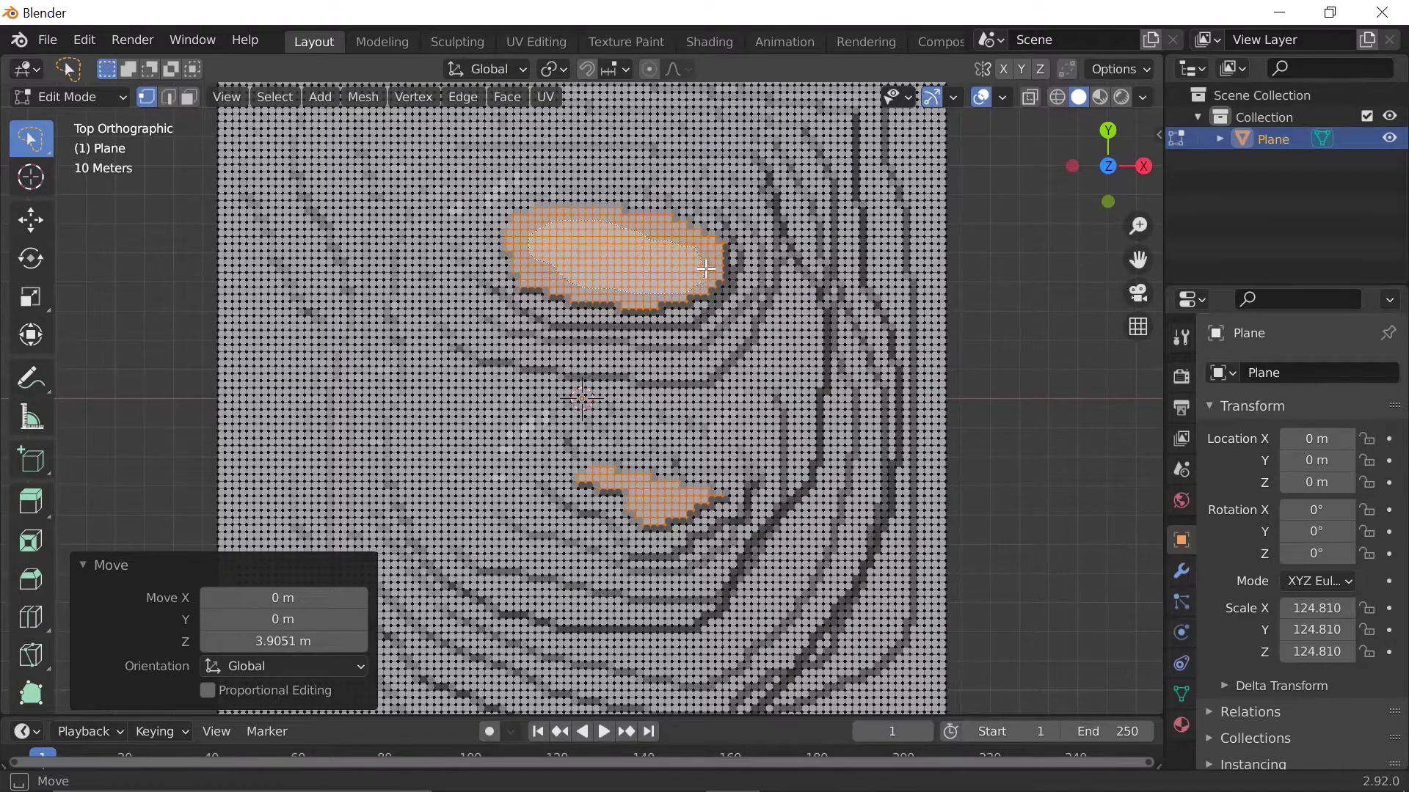
pyautogui.keyDown('ctrl'); pyautogui.moveTo(705, 269); pyautogui.dragTo(703, 262, button='right'); pyautogui.keyUp('ctrl')
pyautogui.moveTo(687, 489)
pyautogui.keyDown('ctrl'); pyautogui.mouseDown(button='right')
pyautogui.moveTo(661, 479)
pyautogui.moveTo(661, 505)
pyautogui.mouseUp(button='right'); pyautogui.keyUp('ctrl')
pyautogui.moveTo(660, 505); pyautogui.dragTo(824, 338, button='middle')
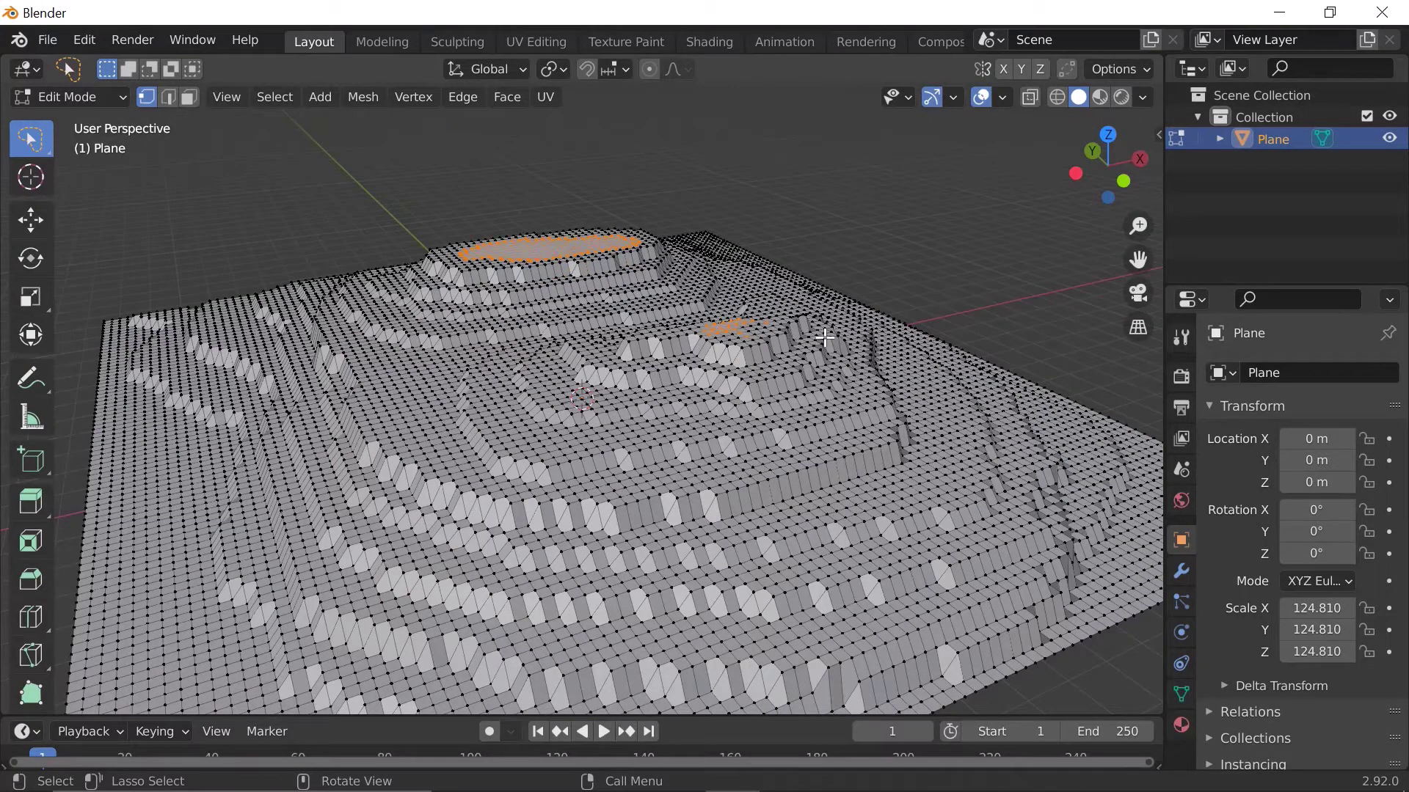
pyautogui.press('g')
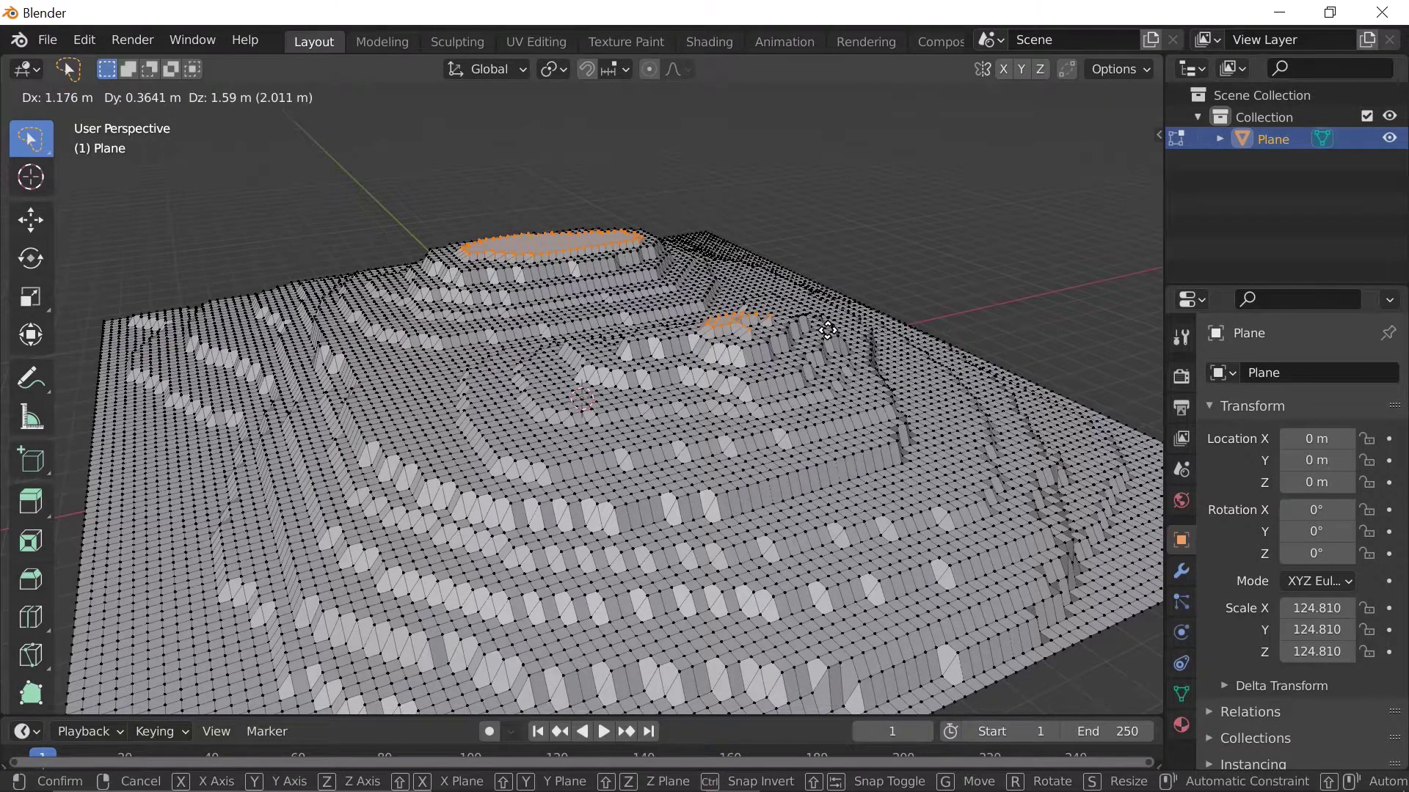
pyautogui.click(830, 325)
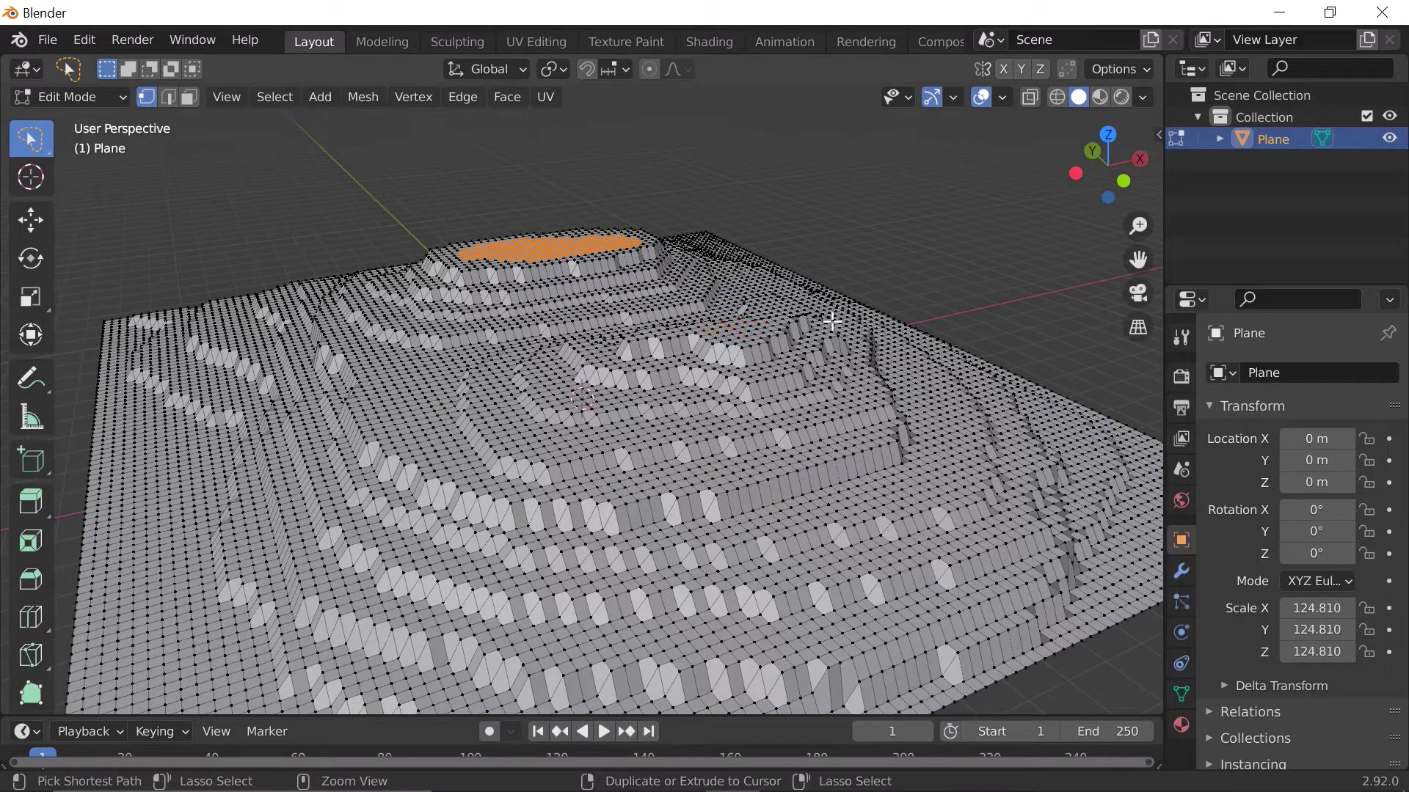
pyautogui.press('g')
pyautogui.press('z')
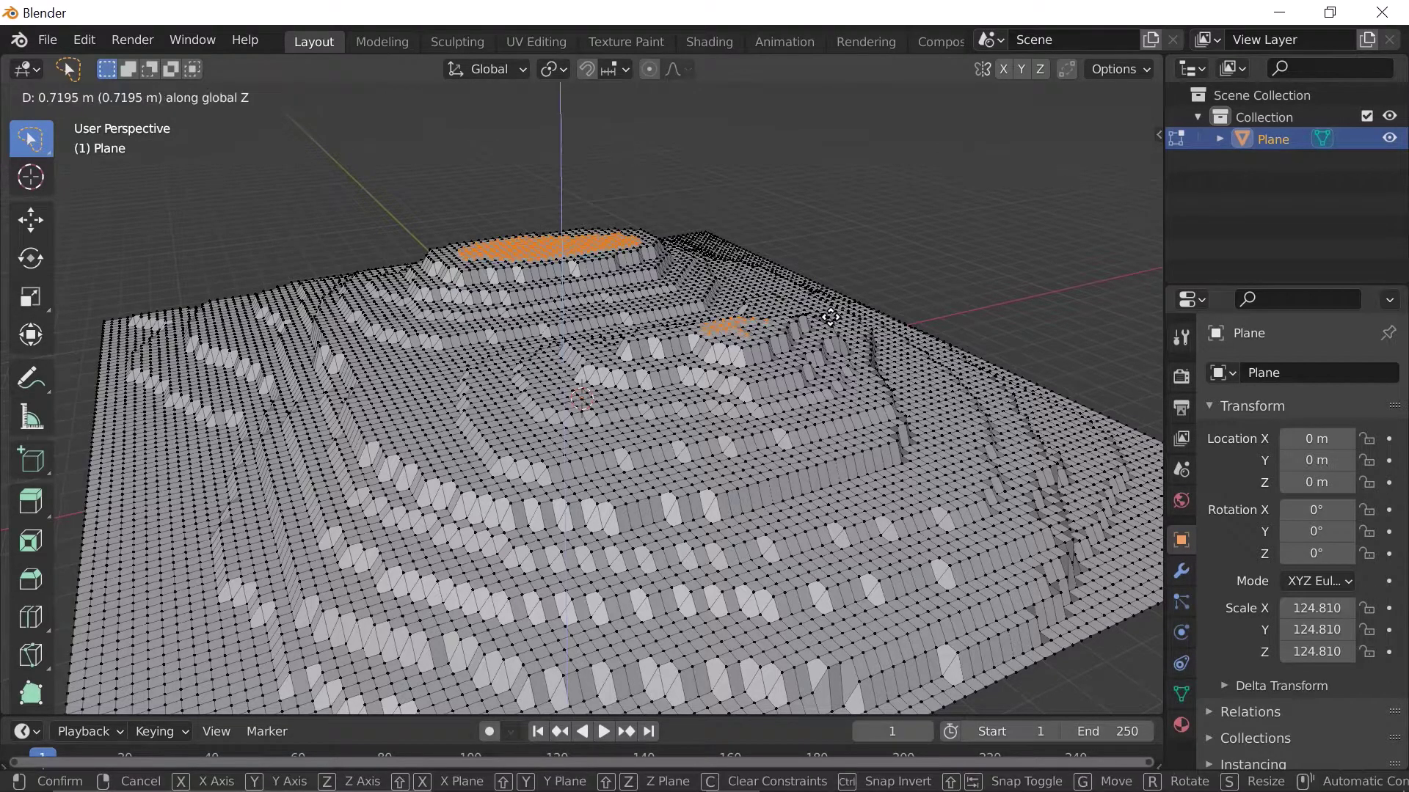
pyautogui.click(829, 314)
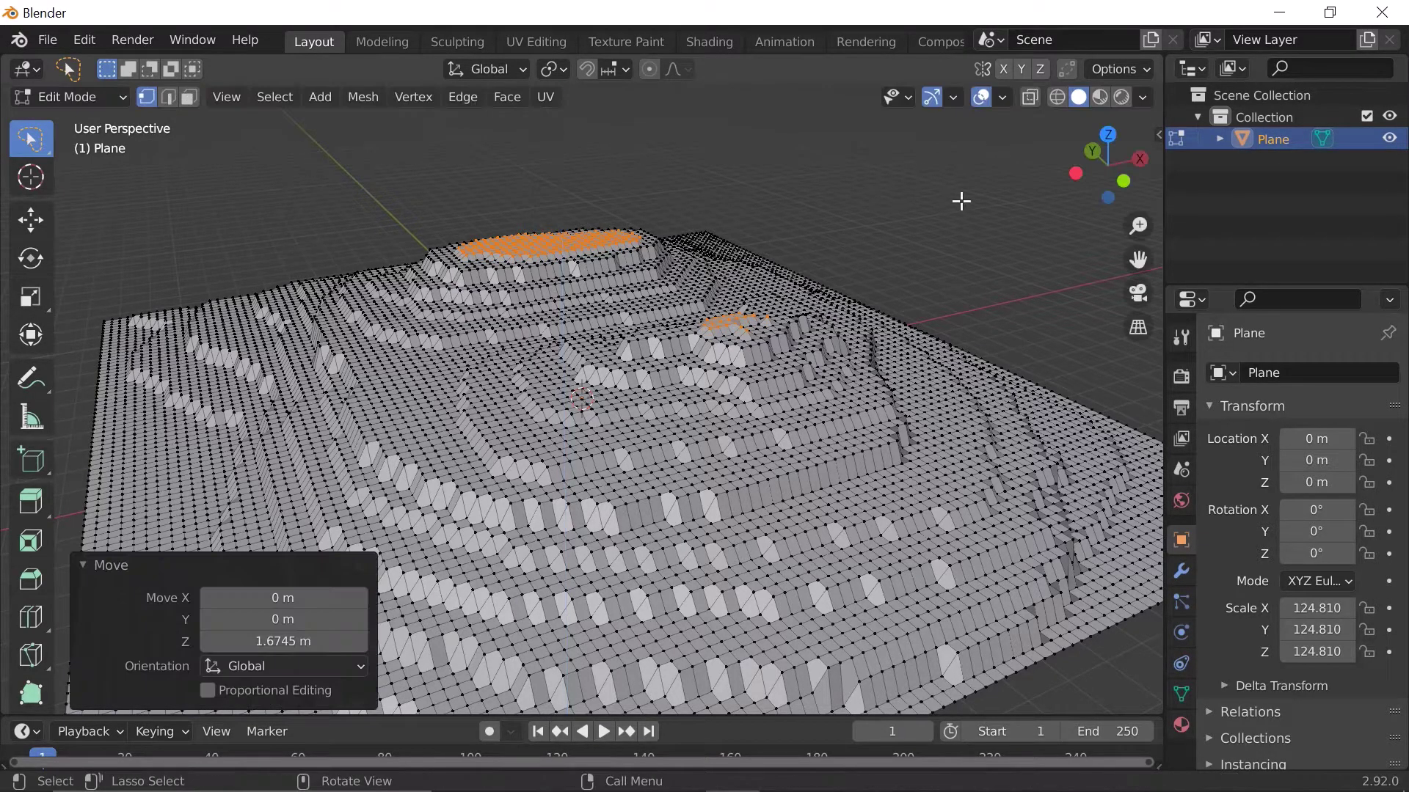
# Lasso-select a narrow strip on top of the rear hill only and raise it about 4.56 m along Z as the peak.
pyautogui.click(1108, 135)
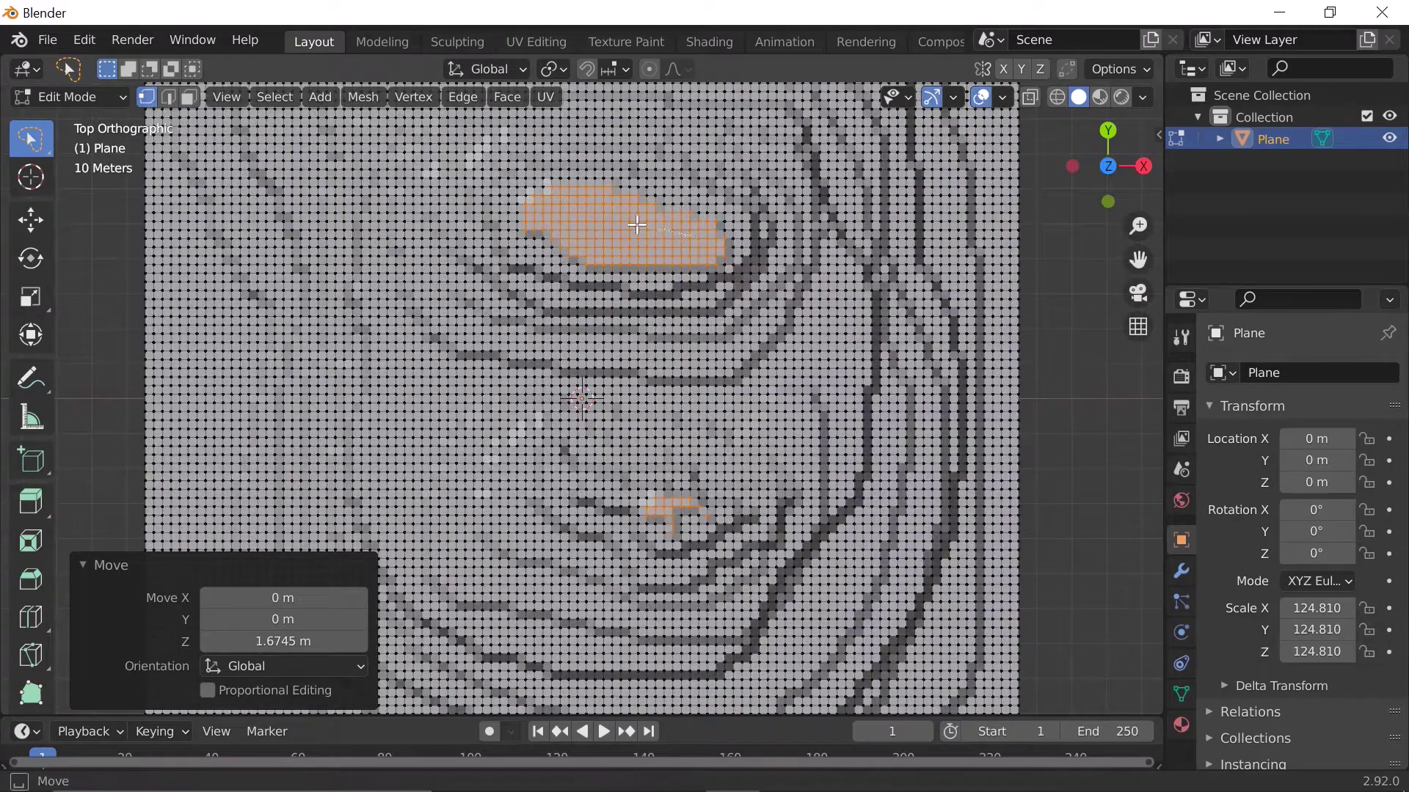
pyautogui.moveTo(693, 248); pyautogui.dragTo(843, 151, button='middle')
pyautogui.press('v')
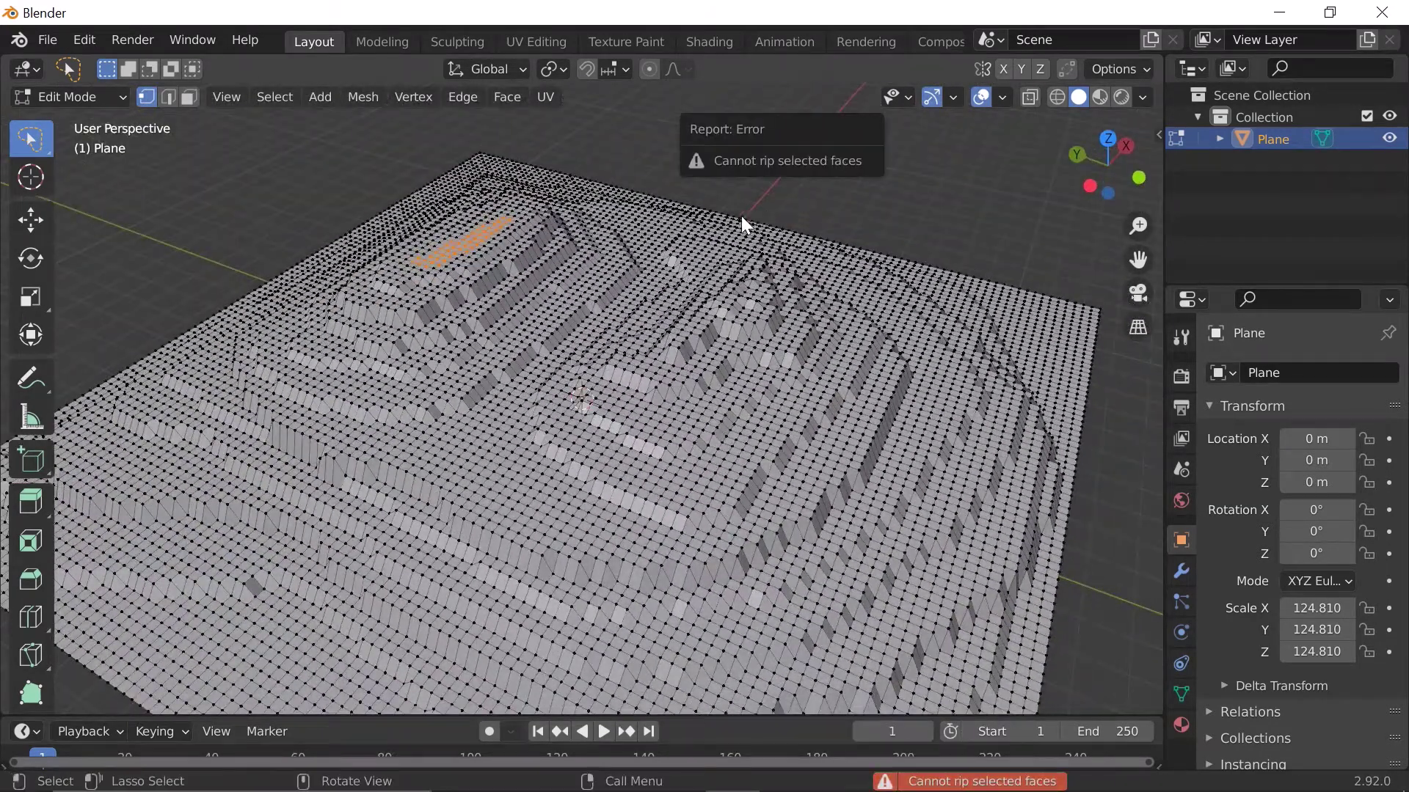
pyautogui.press('g')
pyautogui.press('z')
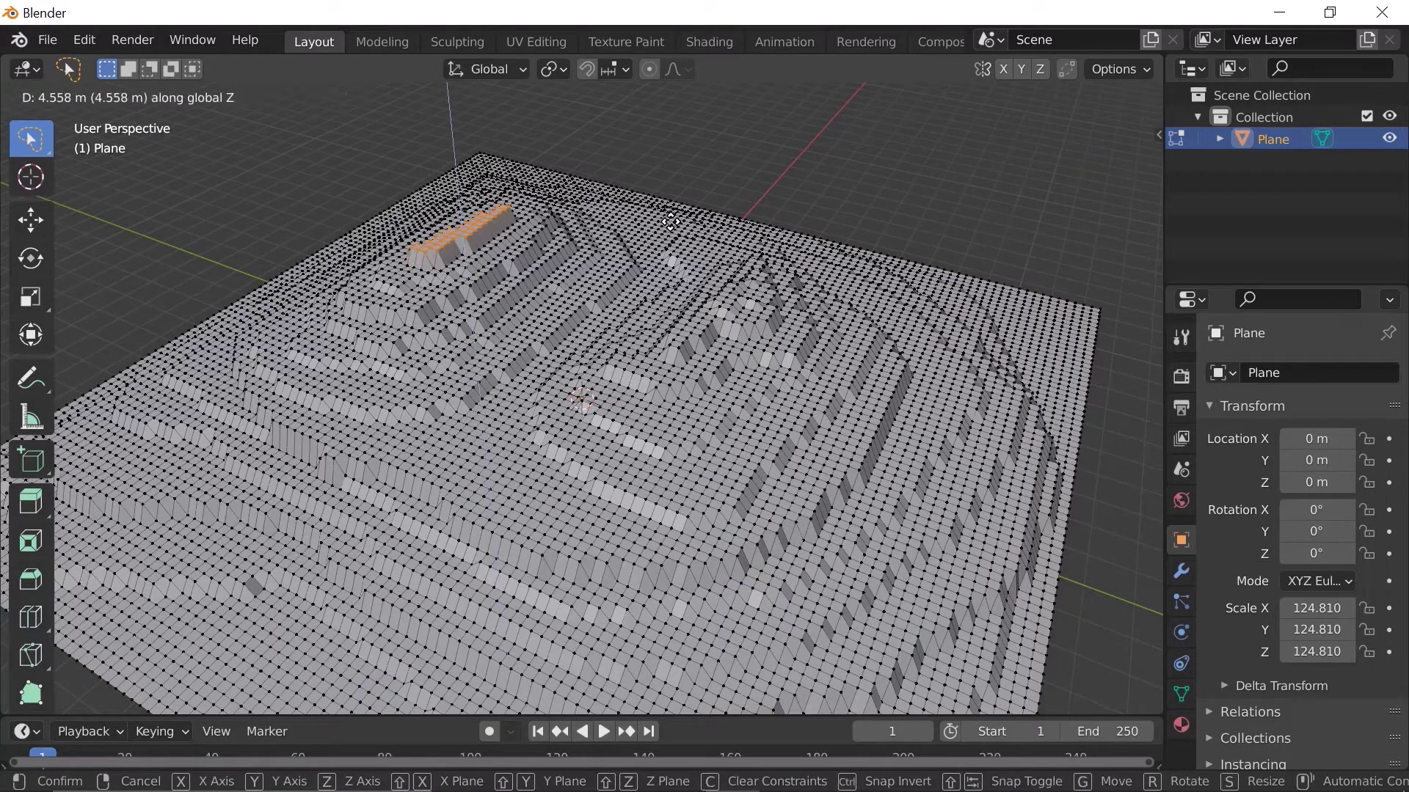
pyautogui.click(670, 221)
# Return to Object Mode, switch to the Shading workspace and create a new material for the terrain.
pyautogui.moveTo(670, 221); pyautogui.dragTo(766, 270, button='middle')
pyautogui.press('Tab')
pyautogui.moveTo(793, 323); pyautogui.dragTo(615, 154, button='middle')
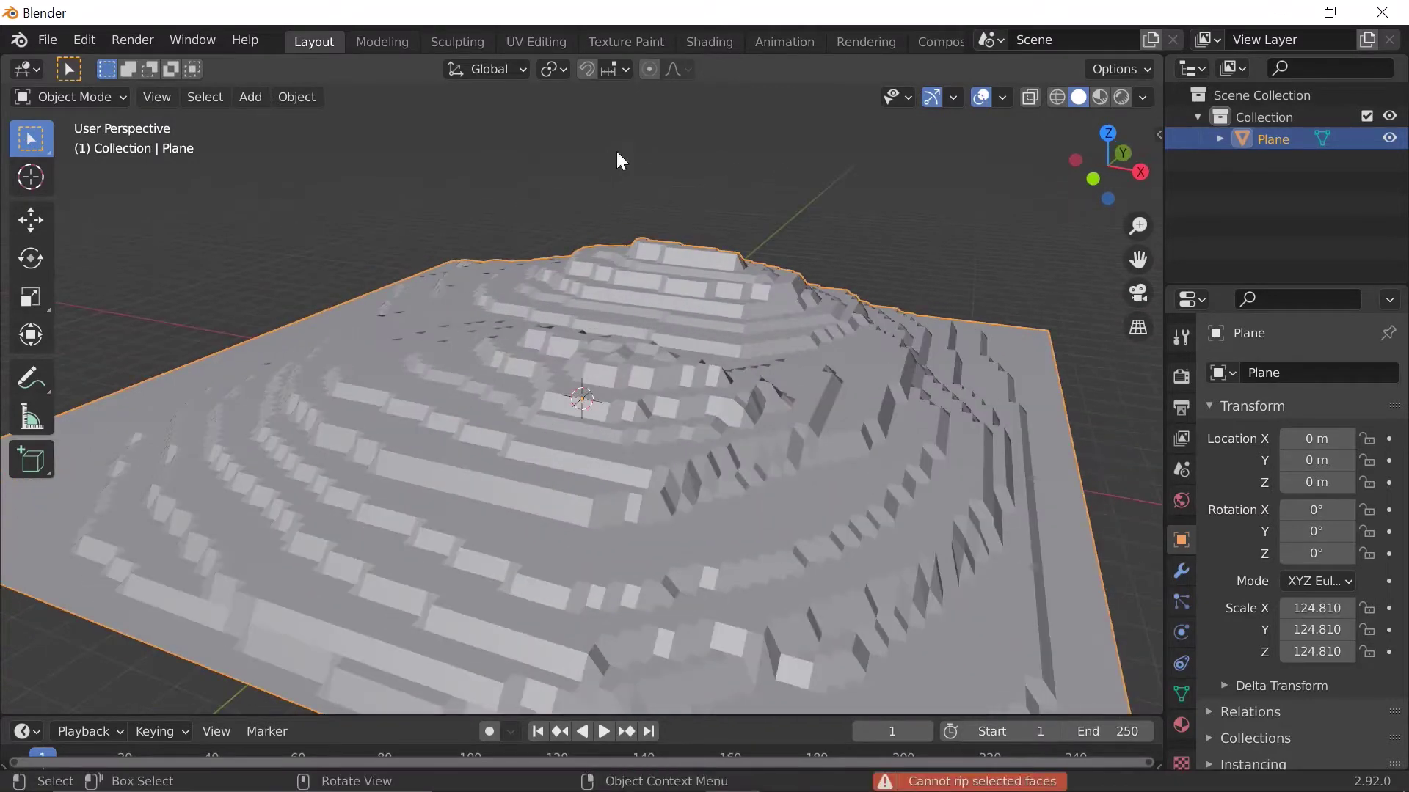
pyautogui.click(706, 45)
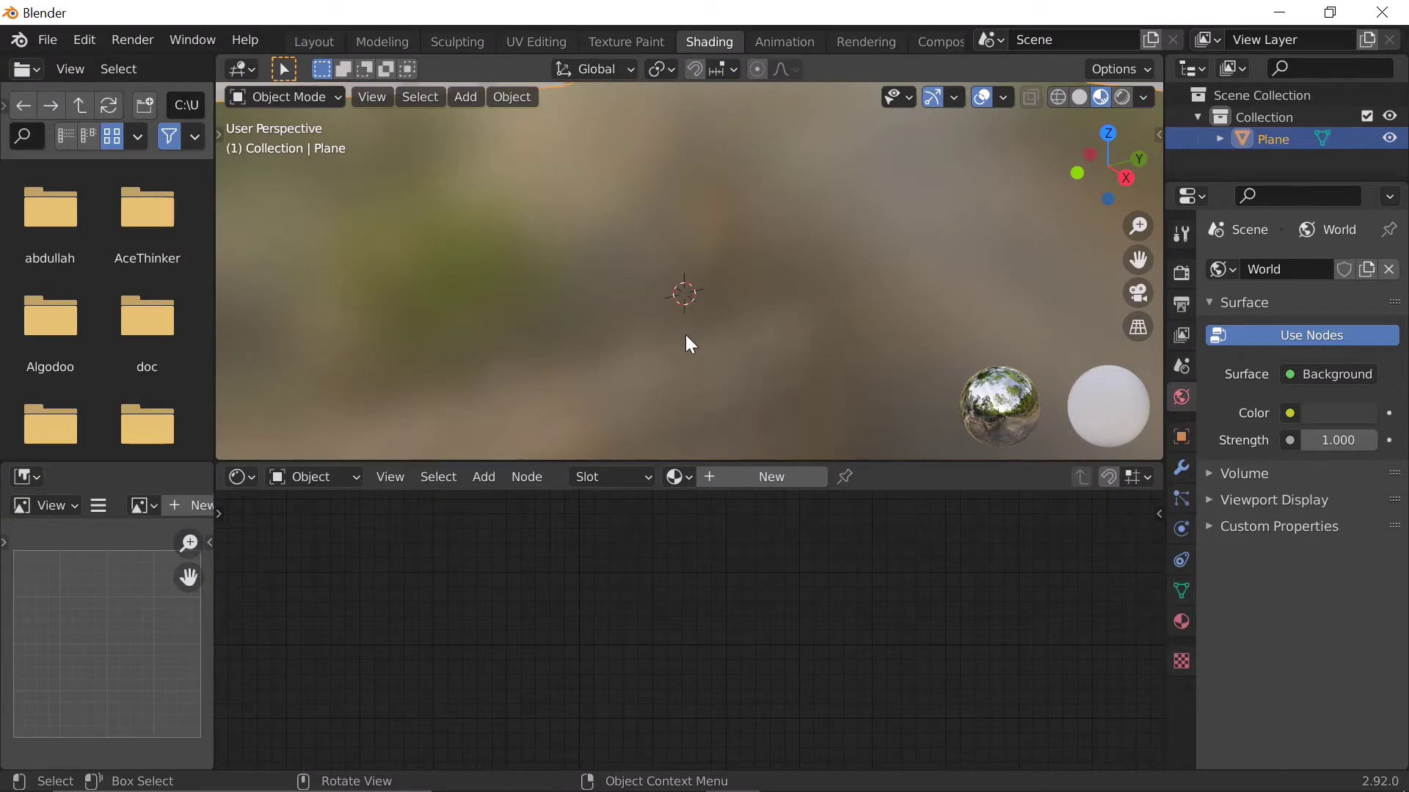
pyautogui.moveTo(691, 333); pyautogui.dragTo(1001, 330, button='middle')
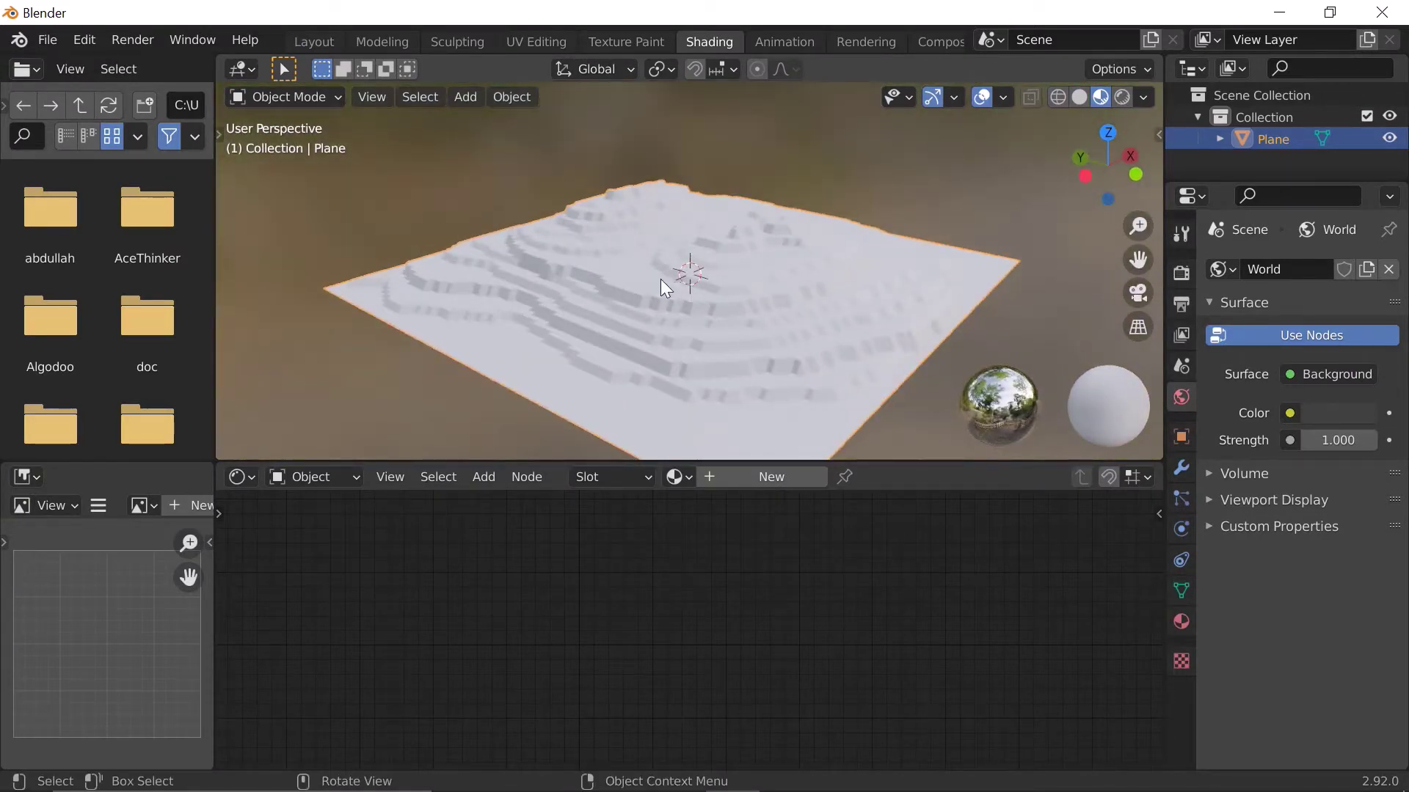
pyautogui.click(745, 469)
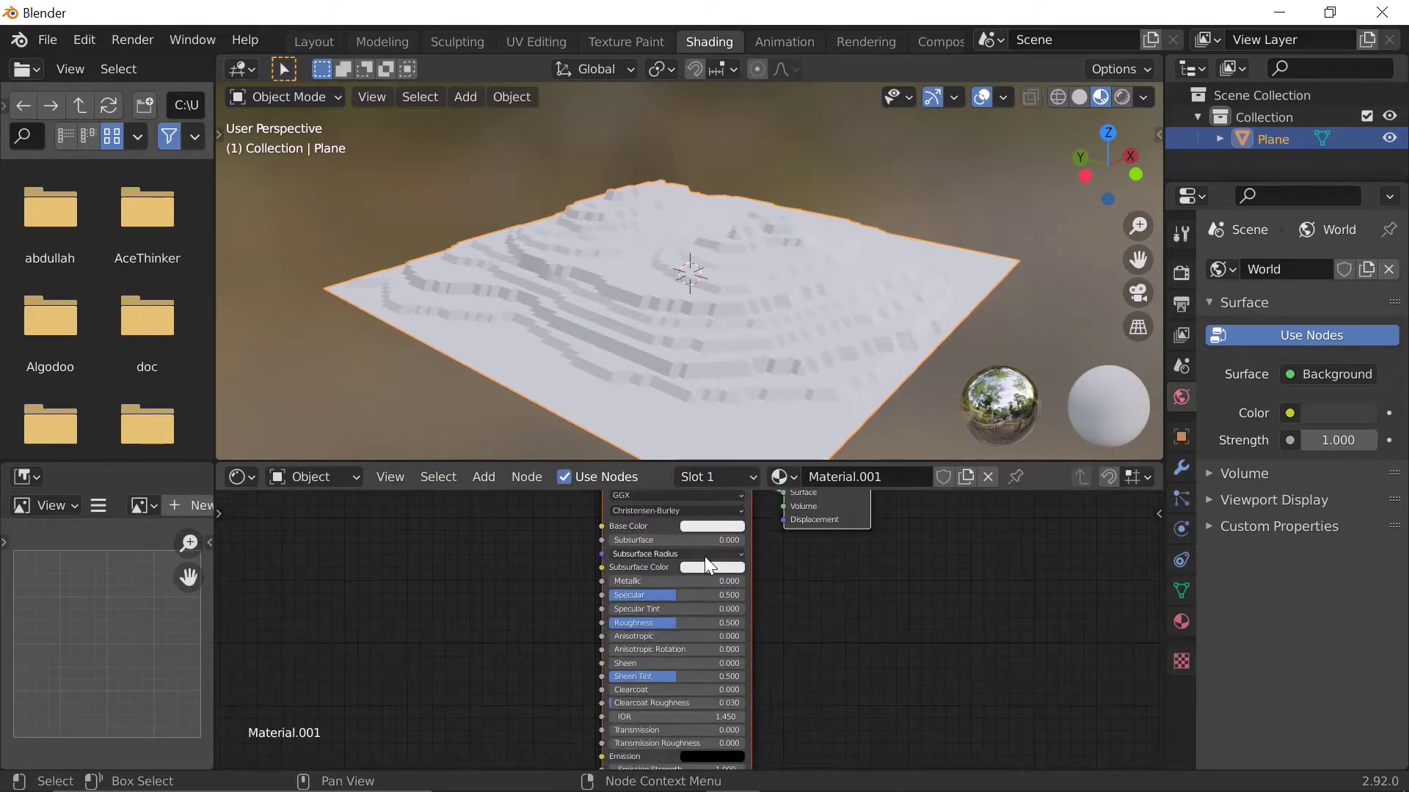
# Set the material's Clearcoat to 1.000 and its Clearcoat Roughness to 0.000.
pyautogui.scroll(-1, 706, 549)
pyautogui.scroll(2, 681, 648)
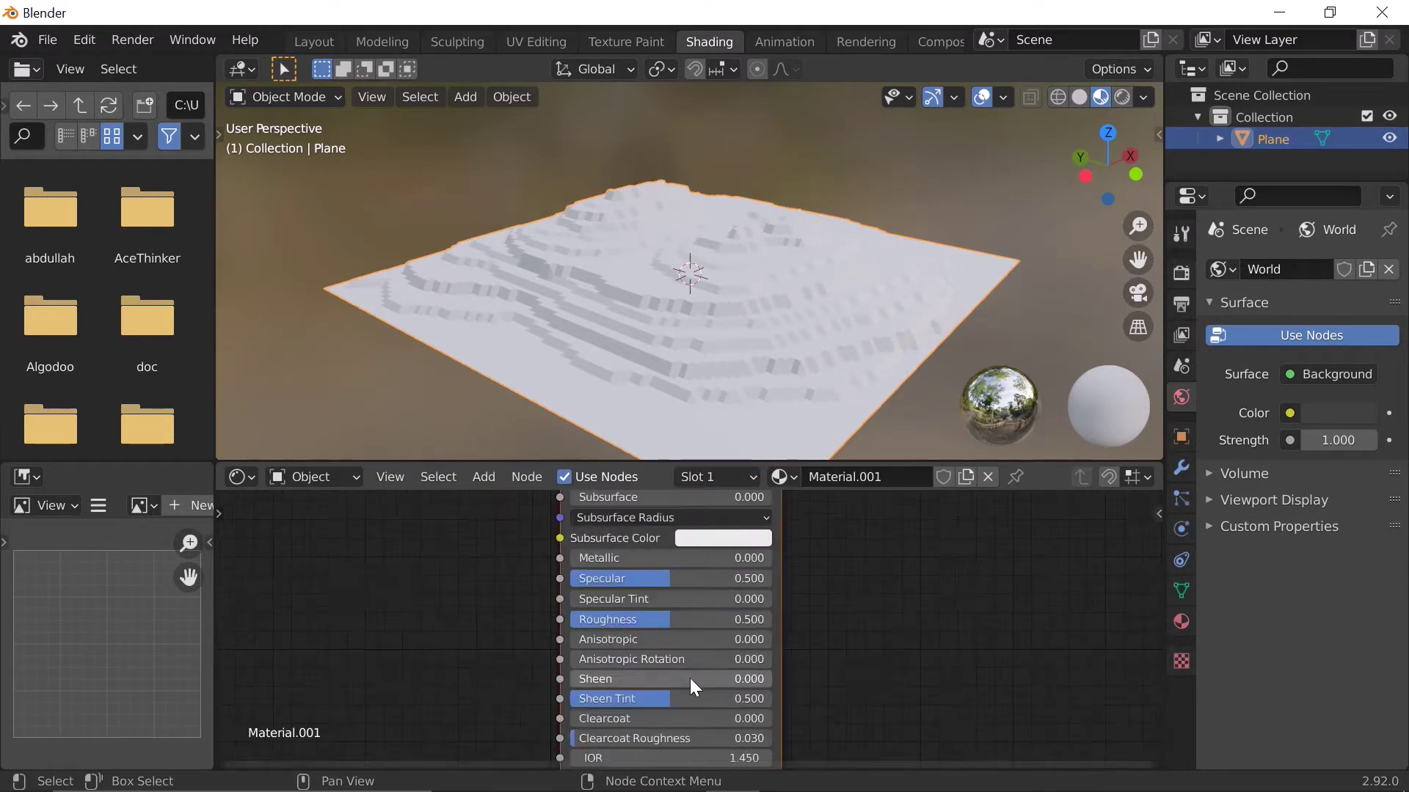
pyautogui.keyDown('shift'); pyautogui.scroll(-3, 682, 526); pyautogui.keyUp('shift')
pyautogui.moveTo(615, 614); pyautogui.dragTo(729, 616)
pyautogui.moveTo(632, 628); pyautogui.dragTo(609, 628)
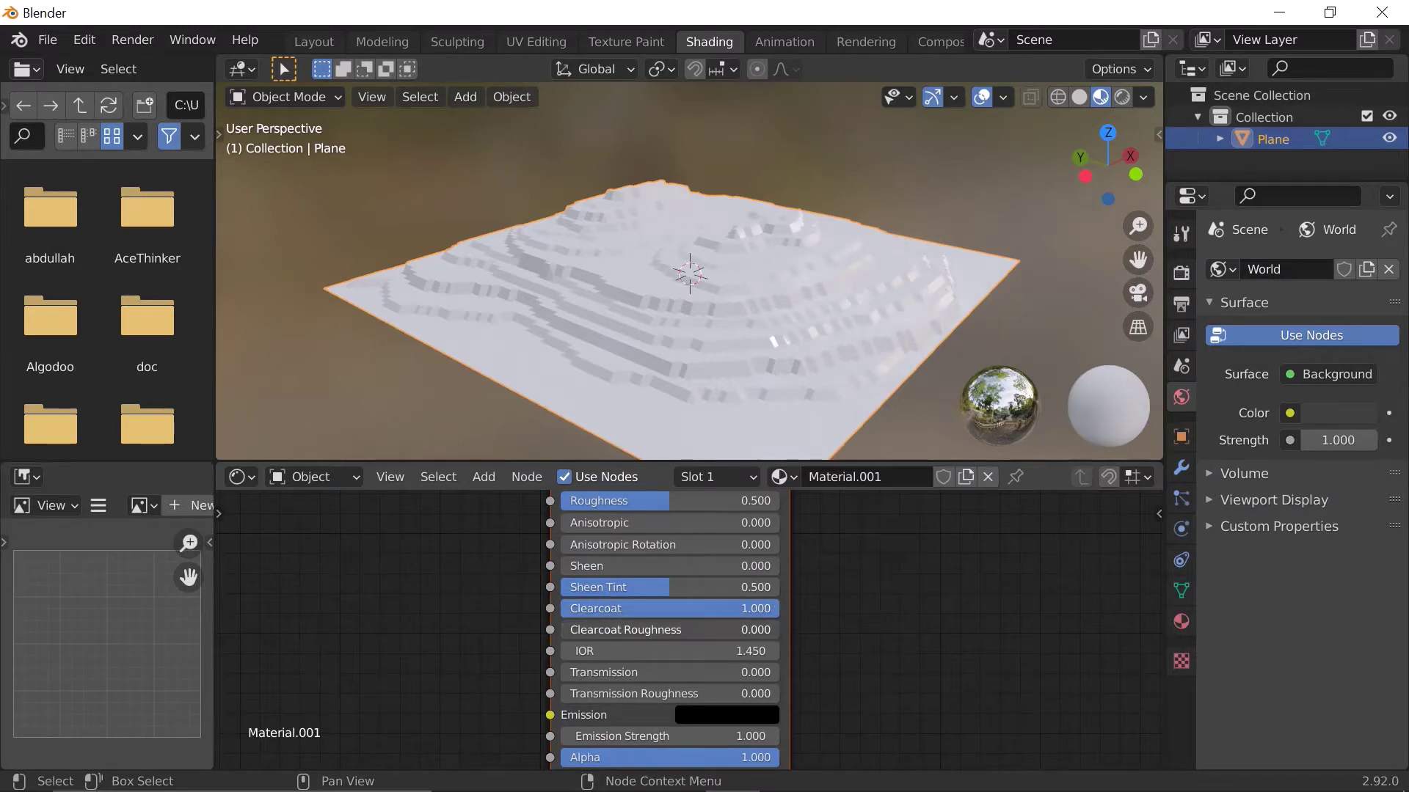
# Add the desert sunset picture from the file browser to the material's node graph as an image texture node.
pyautogui.scroll(-5, 103, 257)
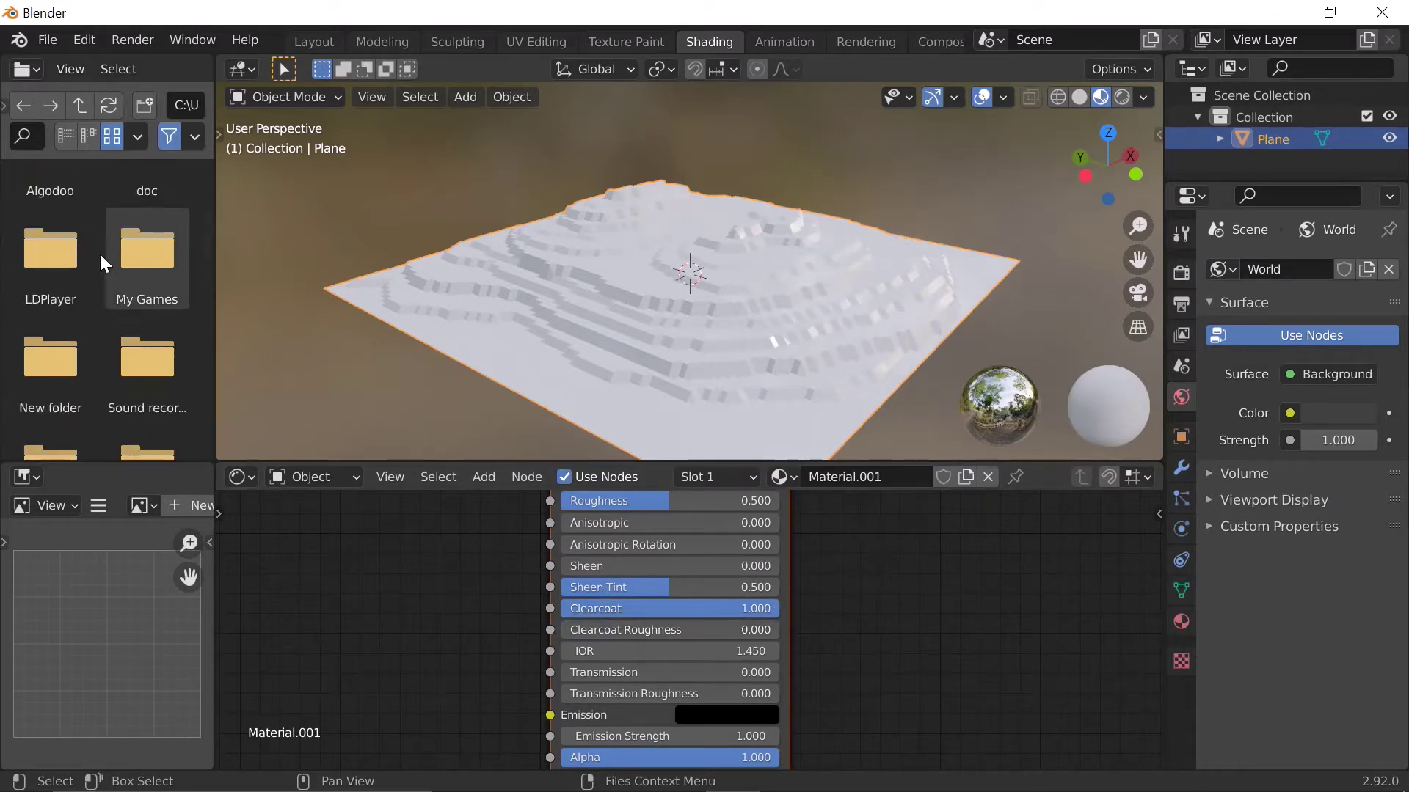
pyautogui.scroll(-3, 77, 323)
pyautogui.moveTo(54, 227); pyautogui.dragTo(368, 599)
pyautogui.scroll(-2, 503, 596)
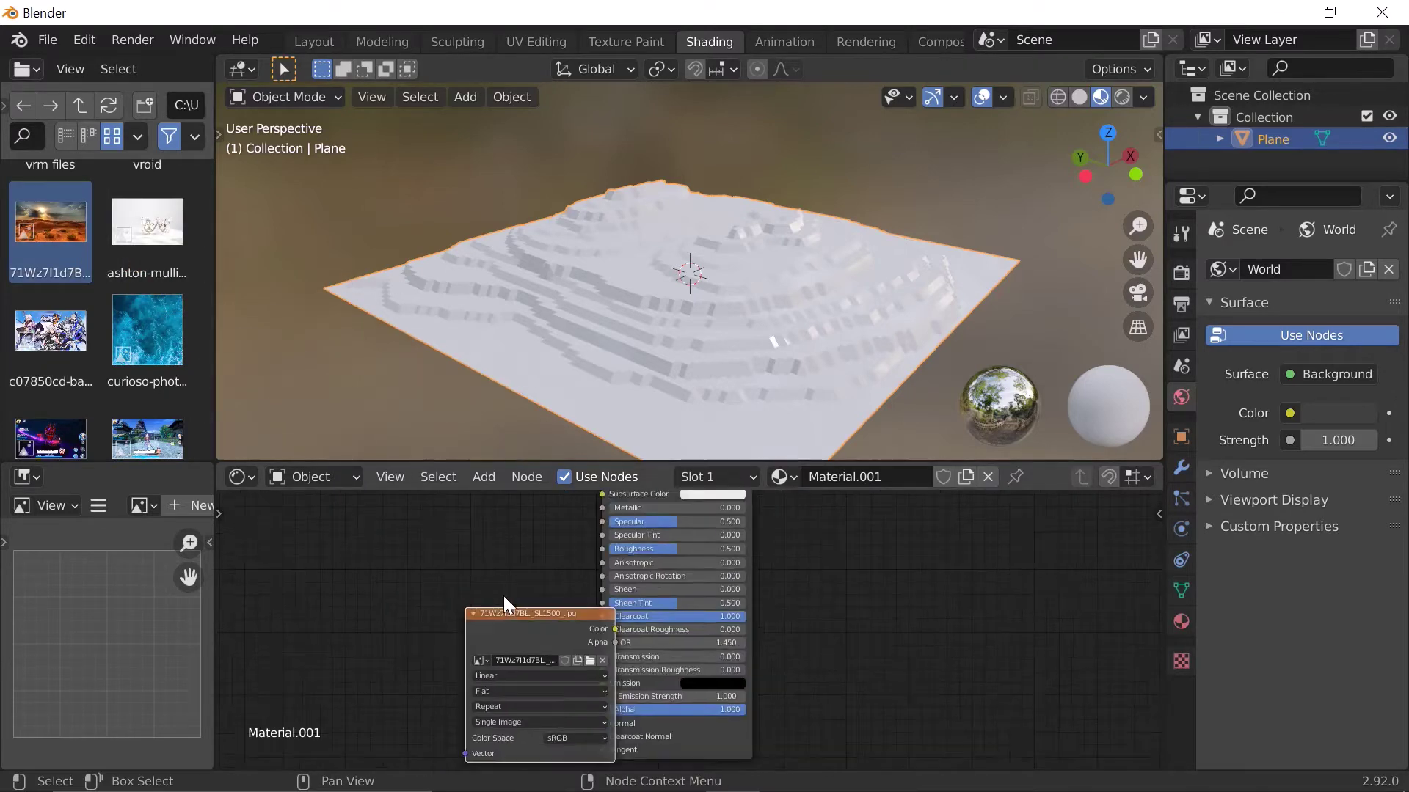
# Place the image texture node beside the Principled BSDF and connect its Color output to Base Color.
pyautogui.moveTo(543, 619); pyautogui.dragTo(452, 515)
pyautogui.moveTo(565, 560); pyautogui.dragTo(564, 687, button='middle')
pyautogui.scroll(-1, 563, 687)
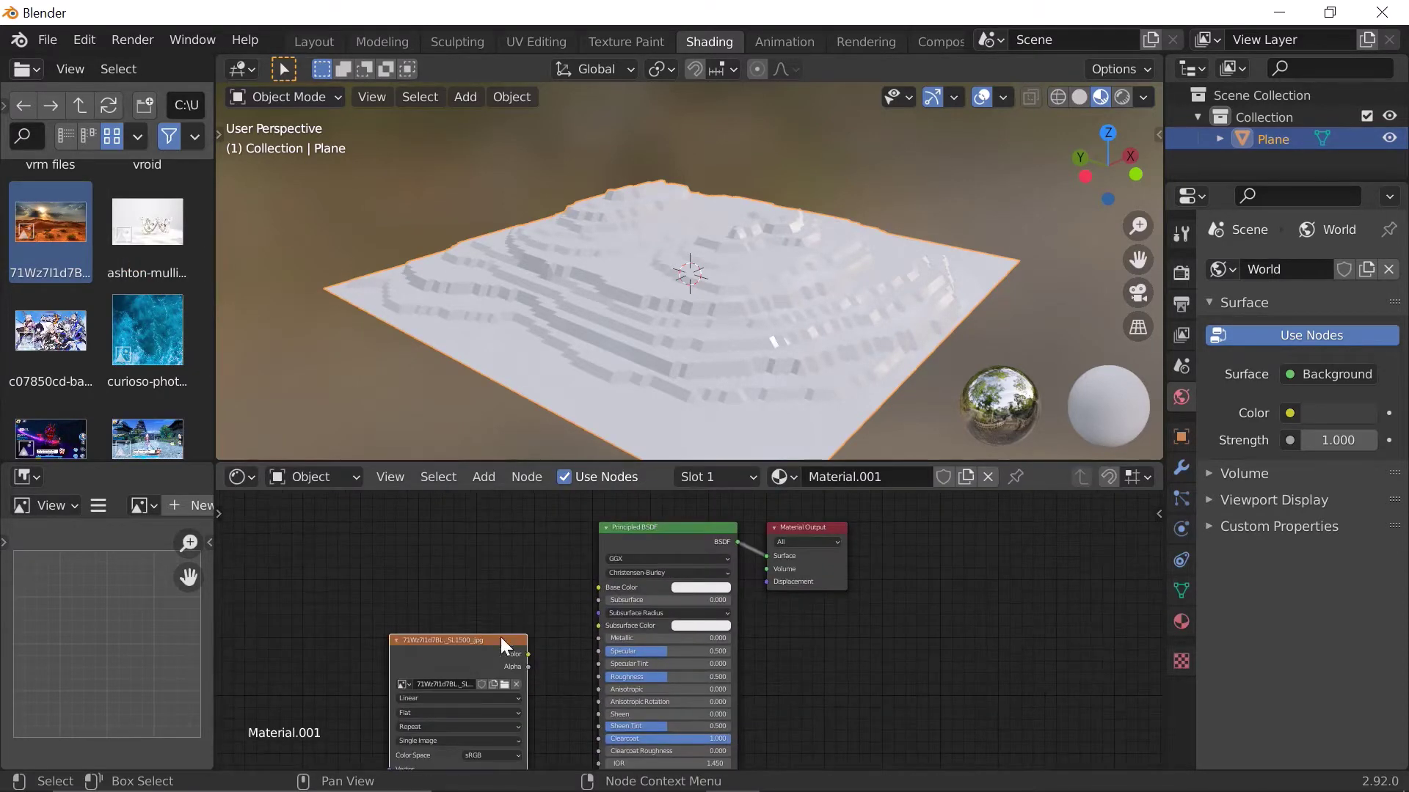
pyautogui.moveTo(481, 631); pyautogui.dragTo(599, 587)
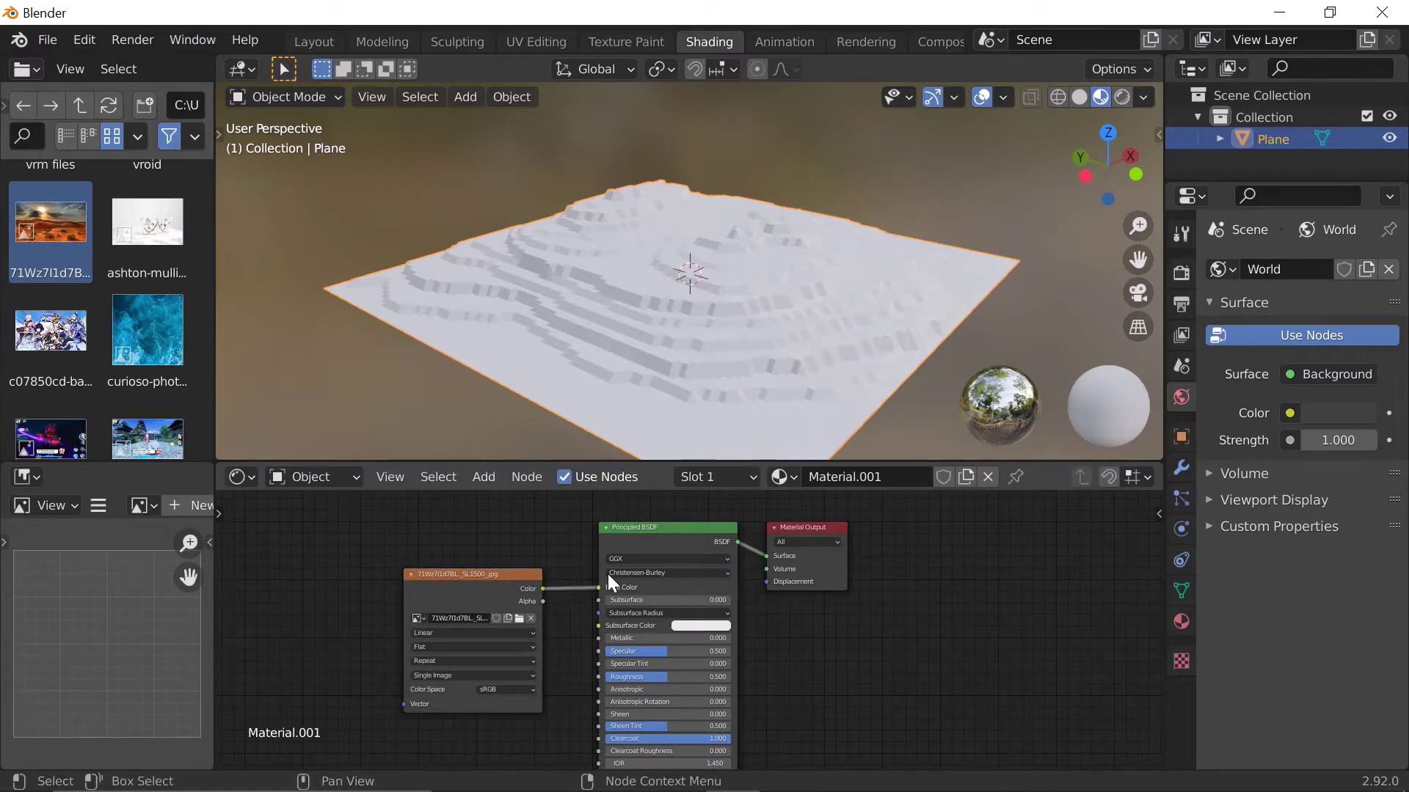
pyautogui.scroll(4, 701, 330)
pyautogui.moveTo(702, 331); pyautogui.dragTo(579, 345, button='middle')
pyautogui.scroll(-5, 578, 345)
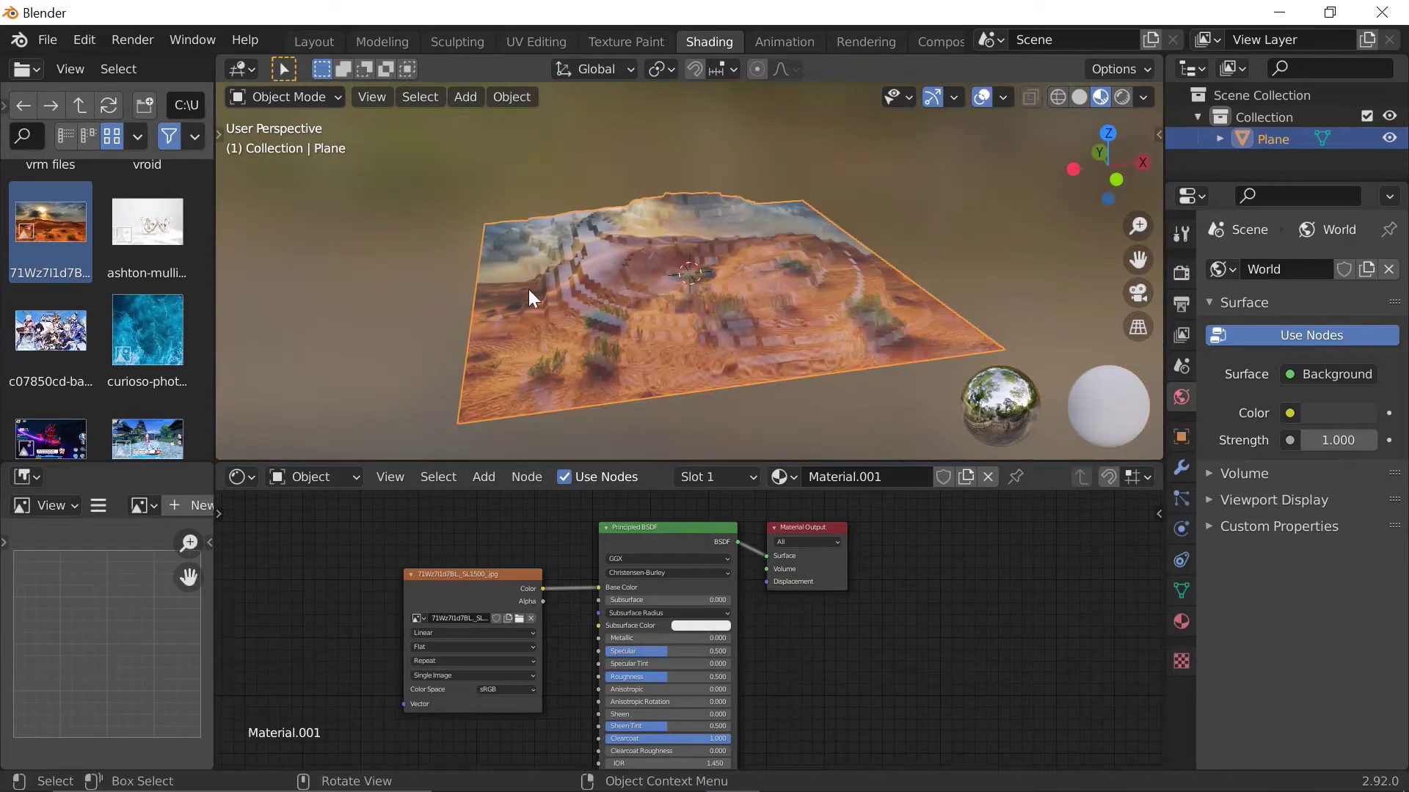
# Switch to the UV Editing workspace and select the terrain's entire mesh and all of its UVs.
pyautogui.click(553, 45)
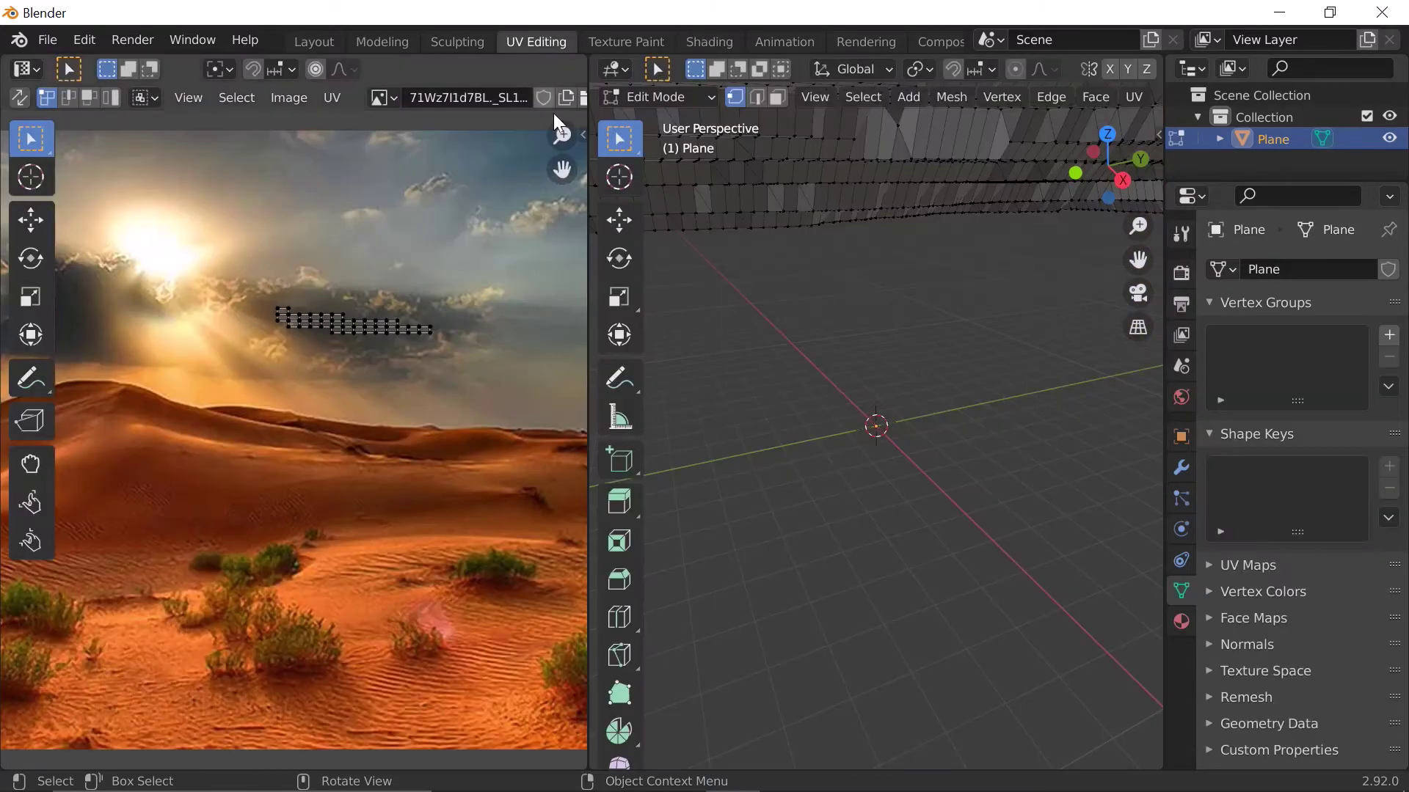
pyautogui.scroll(-3, 433, 344)
pyautogui.scroll(-6, 737, 283)
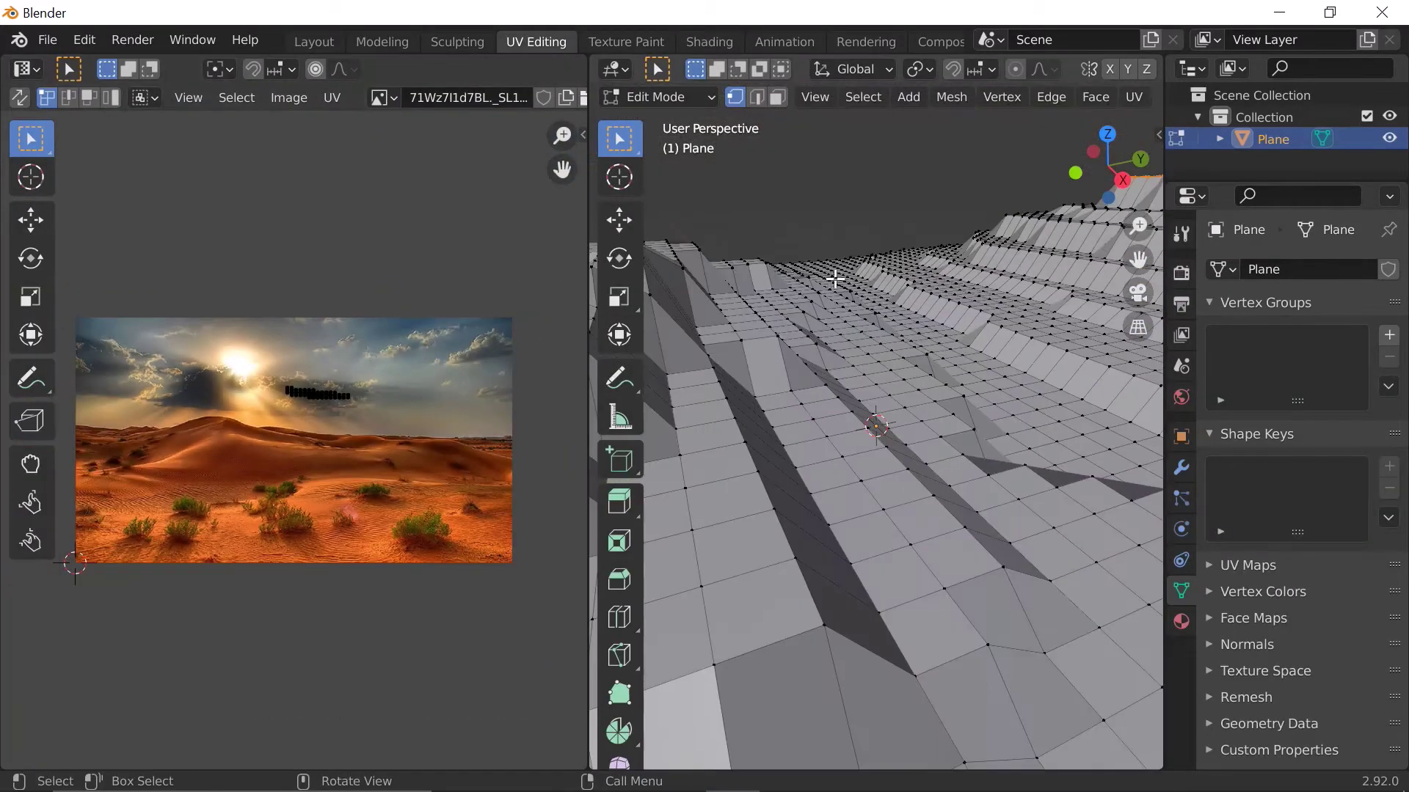
pyautogui.scroll(2, 842, 333)
pyautogui.press('a')
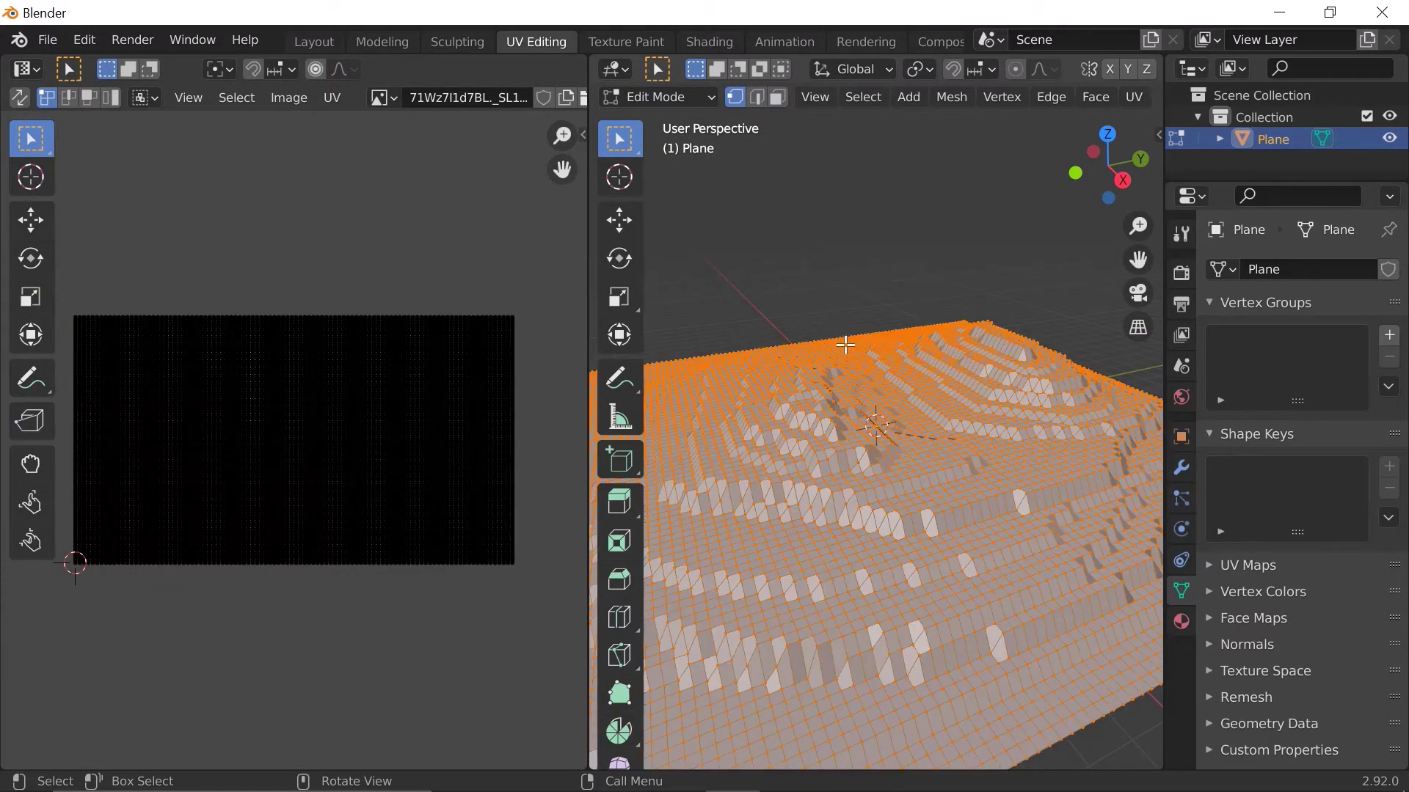
pyautogui.scroll(-3, 345, 361)
pyautogui.scroll(3, 346, 339)
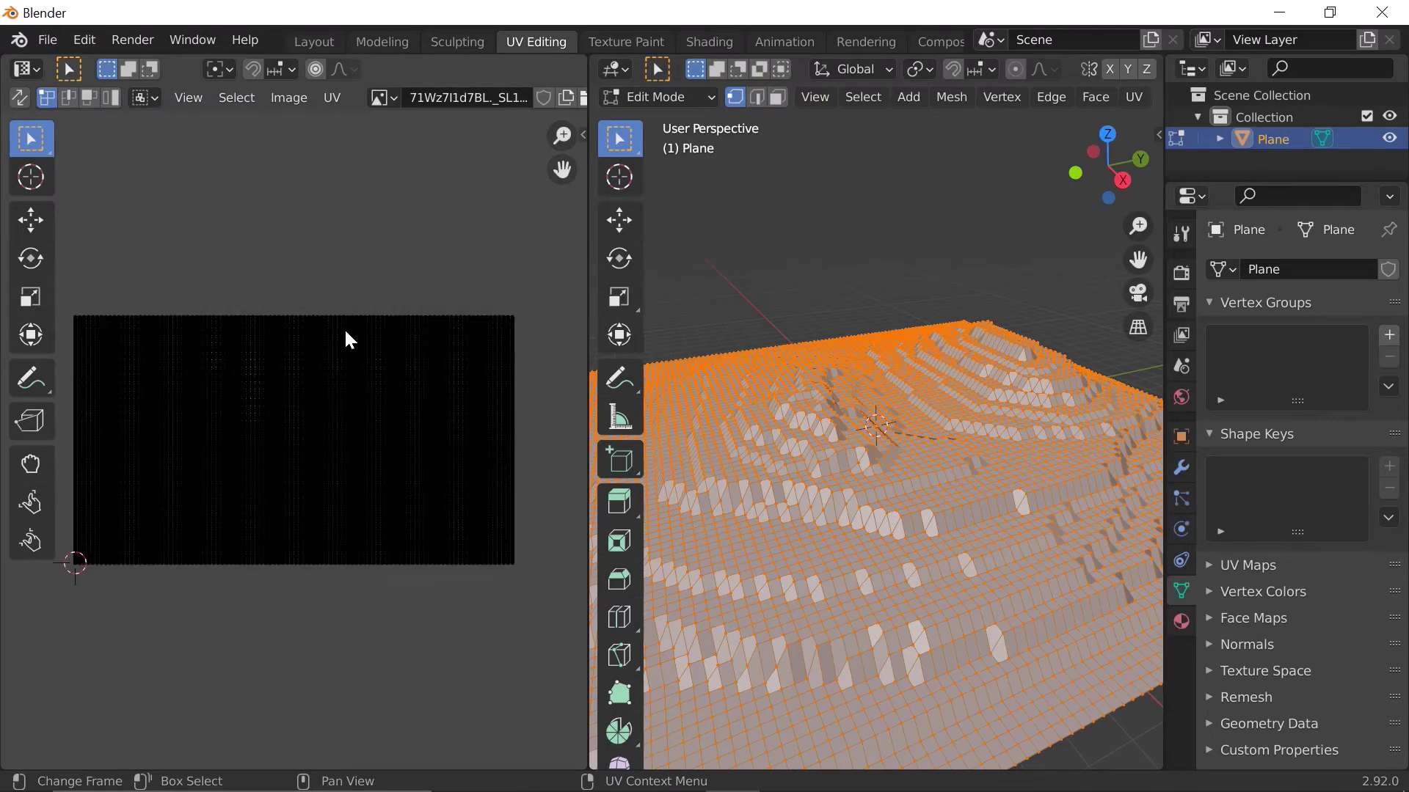
pyautogui.press('a')
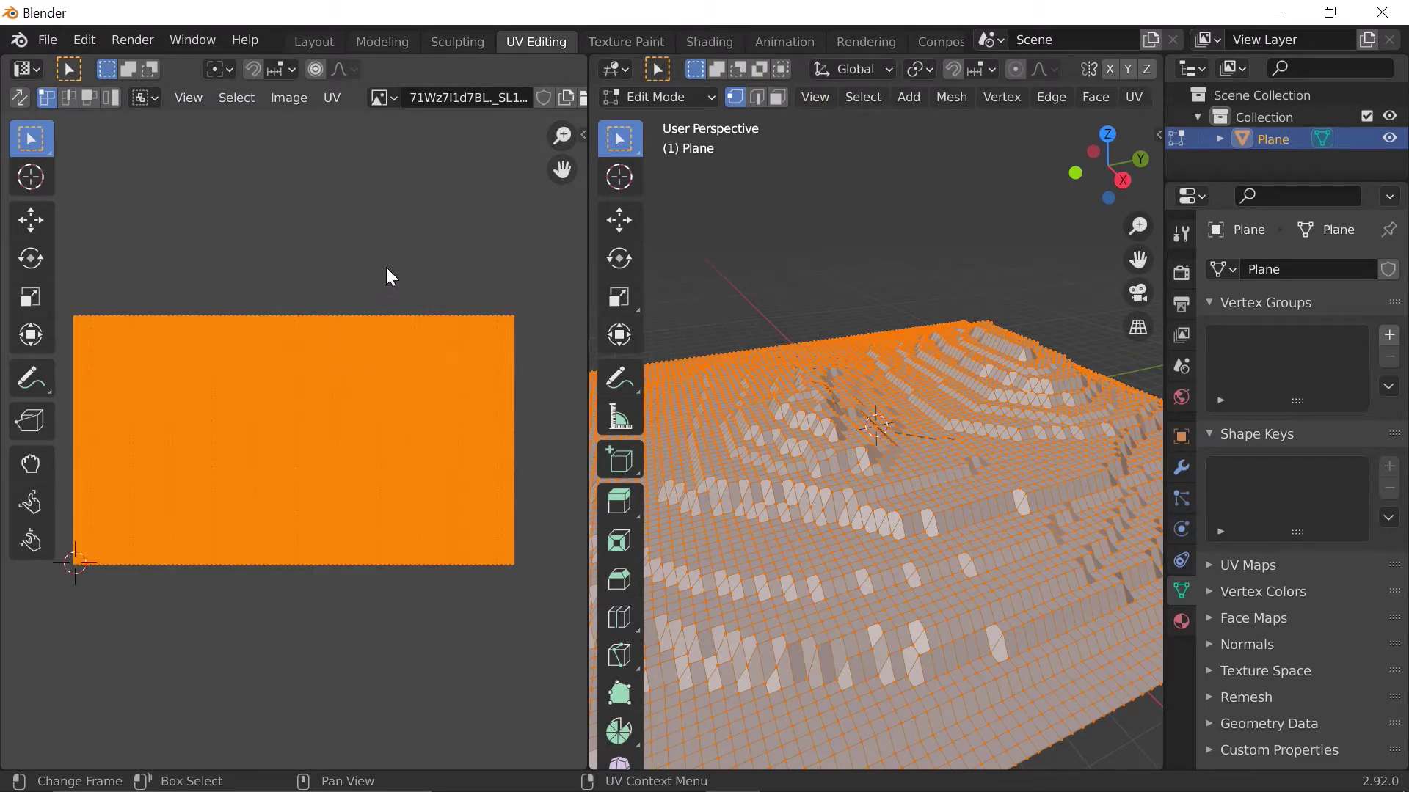
# Scale the UV layout down to about a quarter of the image's width and position it over the sand left of centre.
pyautogui.press('s')
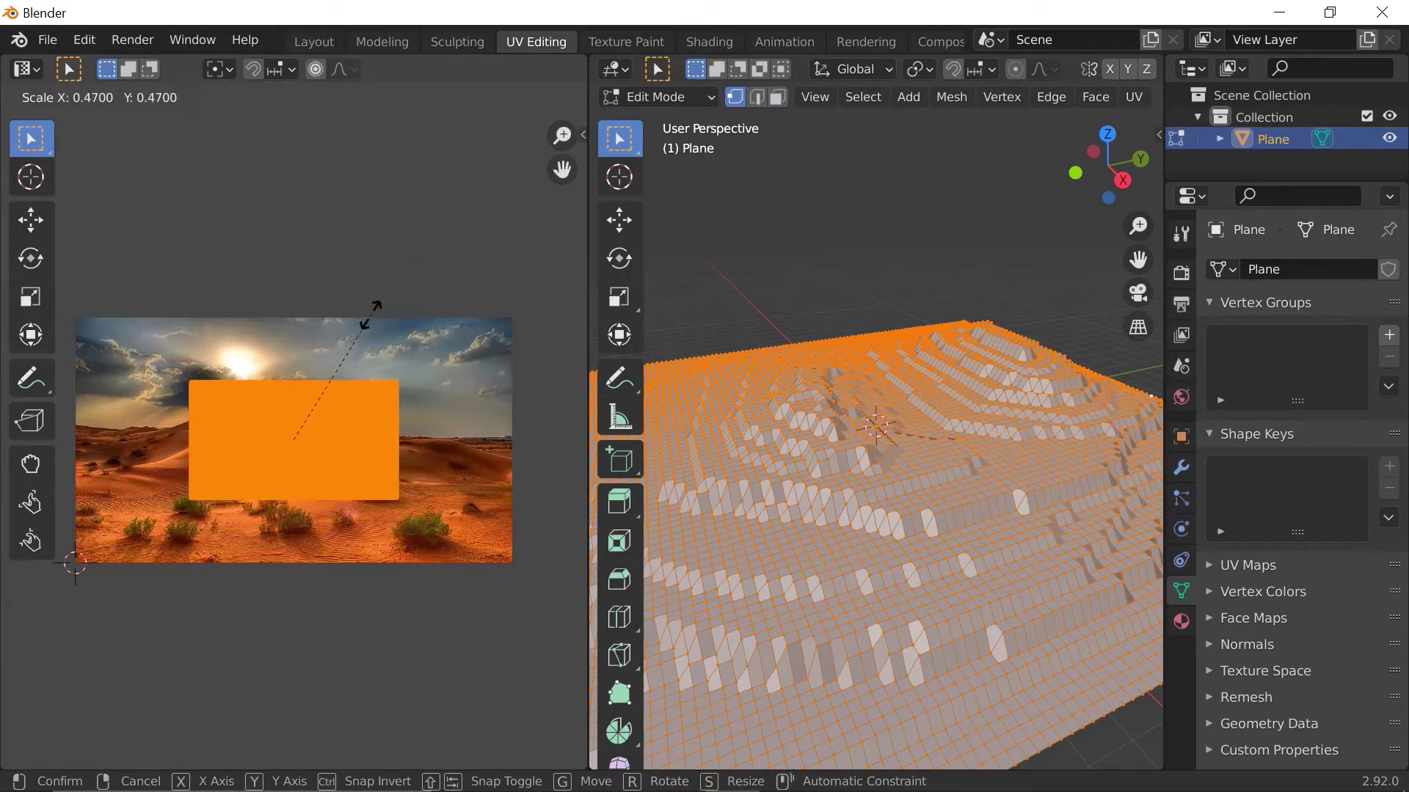
pyautogui.click(356, 349)
pyautogui.press('g')
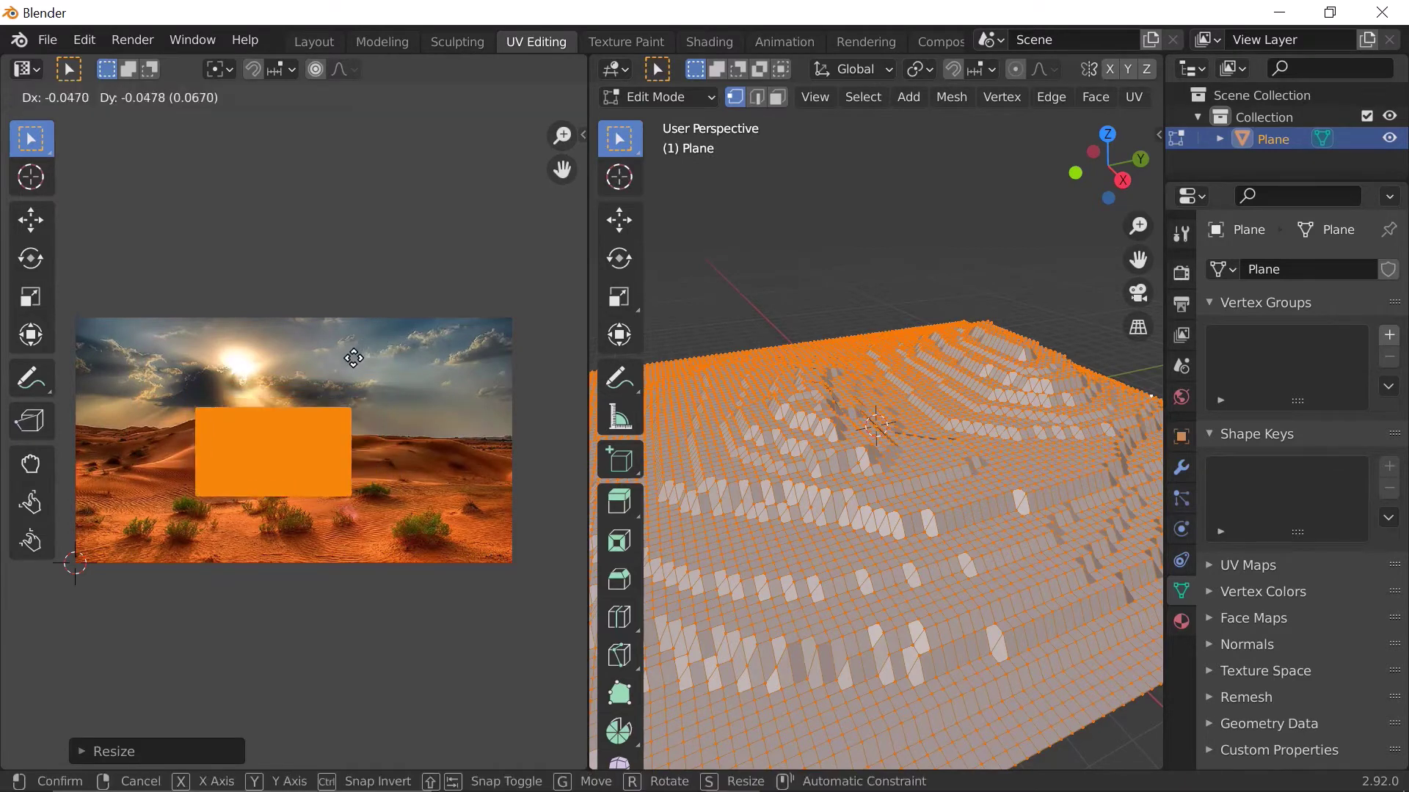
pyautogui.click(321, 391)
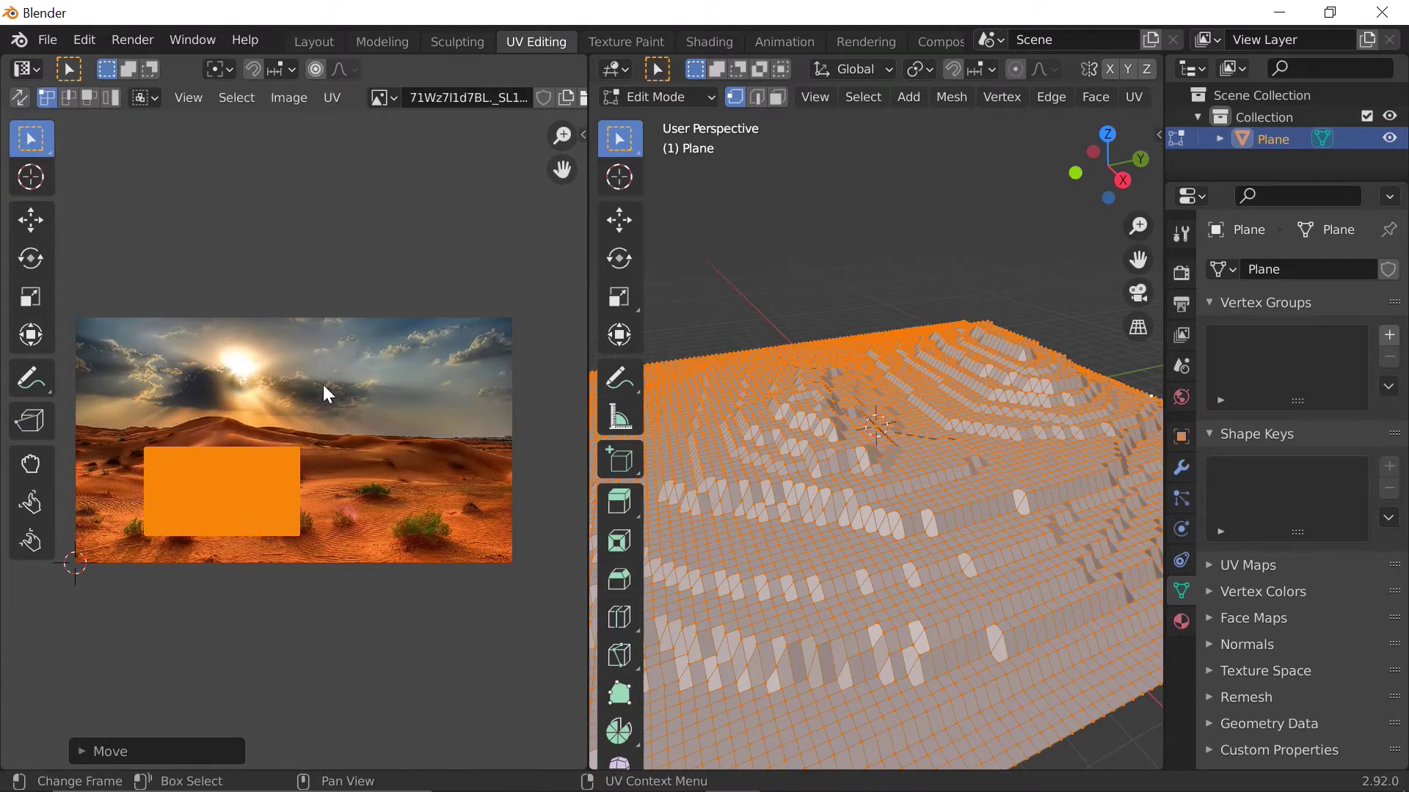
pyautogui.press('g')
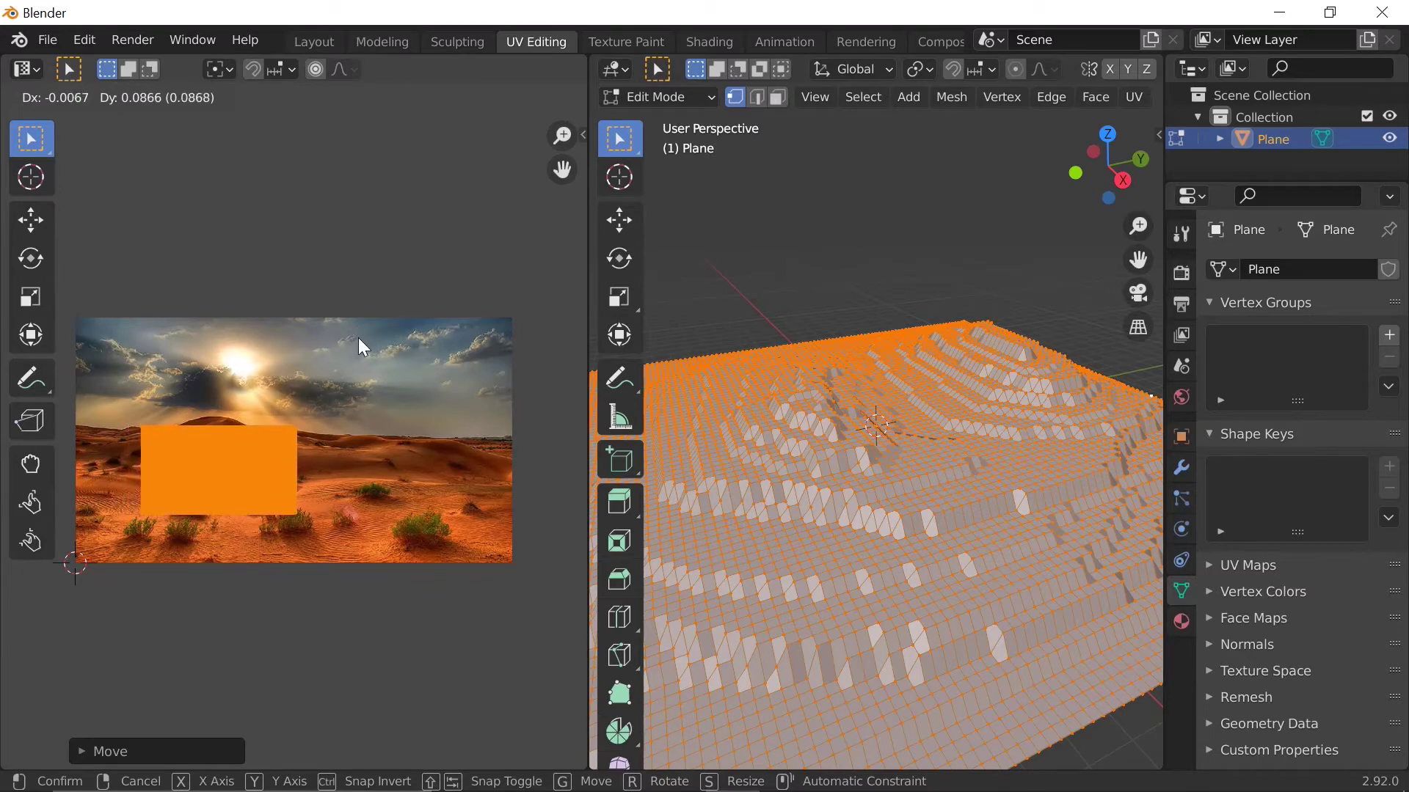
pyautogui.press('s')
pyautogui.click(343, 358)
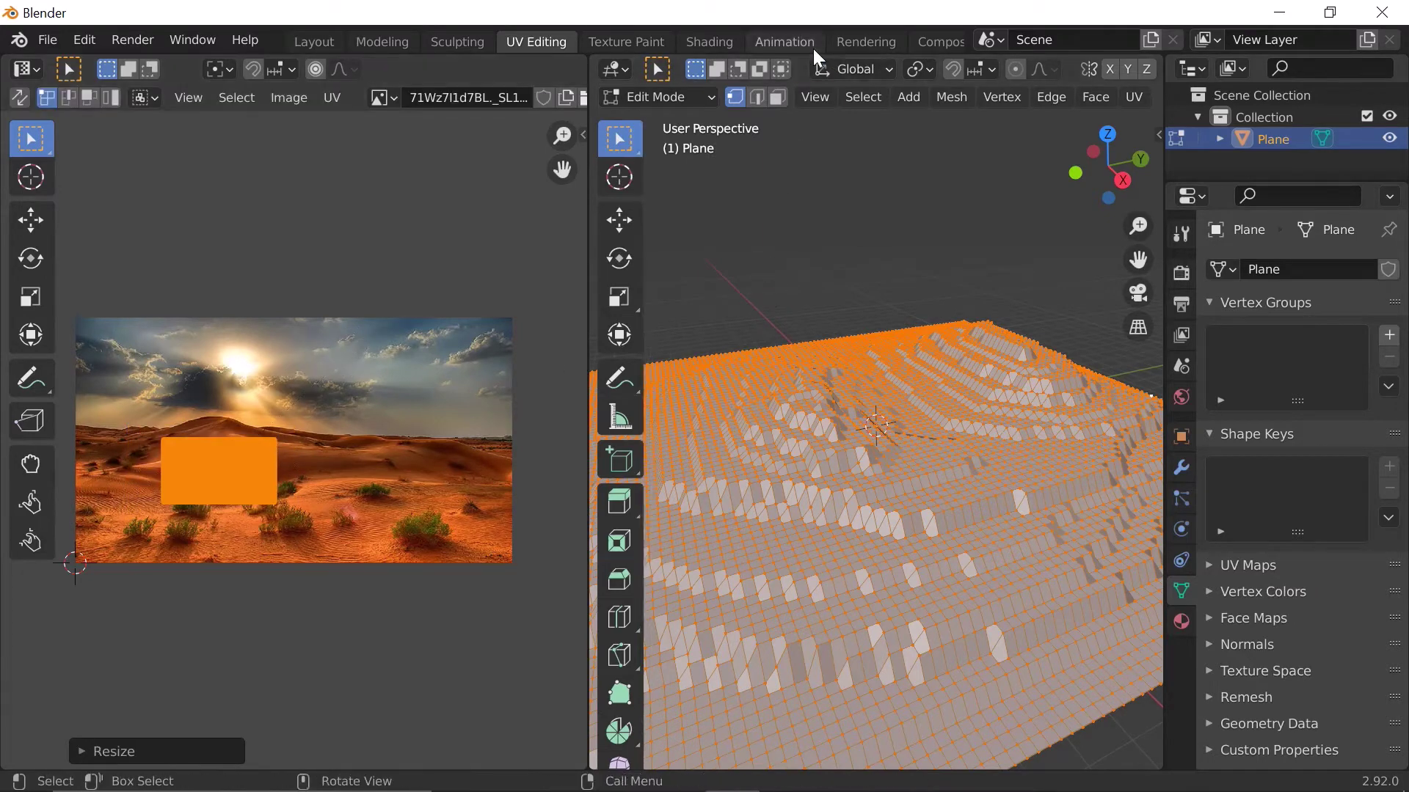
# Return to the Shading workspace and examine the remapped sand texture on the terrain from several angles.
pyautogui.click(710, 42)
pyautogui.moveTo(740, 321)
pyautogui.mouseDown(button='middle')
pyautogui.moveTo(887, 251)
pyautogui.moveTo(954, 273)
pyautogui.moveTo(869, 350)
pyautogui.moveTo(695, 360)
pyautogui.moveTo(257, 314)
pyautogui.mouseUp(button='middle')
pyautogui.scroll(5, 514, 279)
pyautogui.moveTo(565, 346); pyautogui.dragTo(831, 332, button='middle')
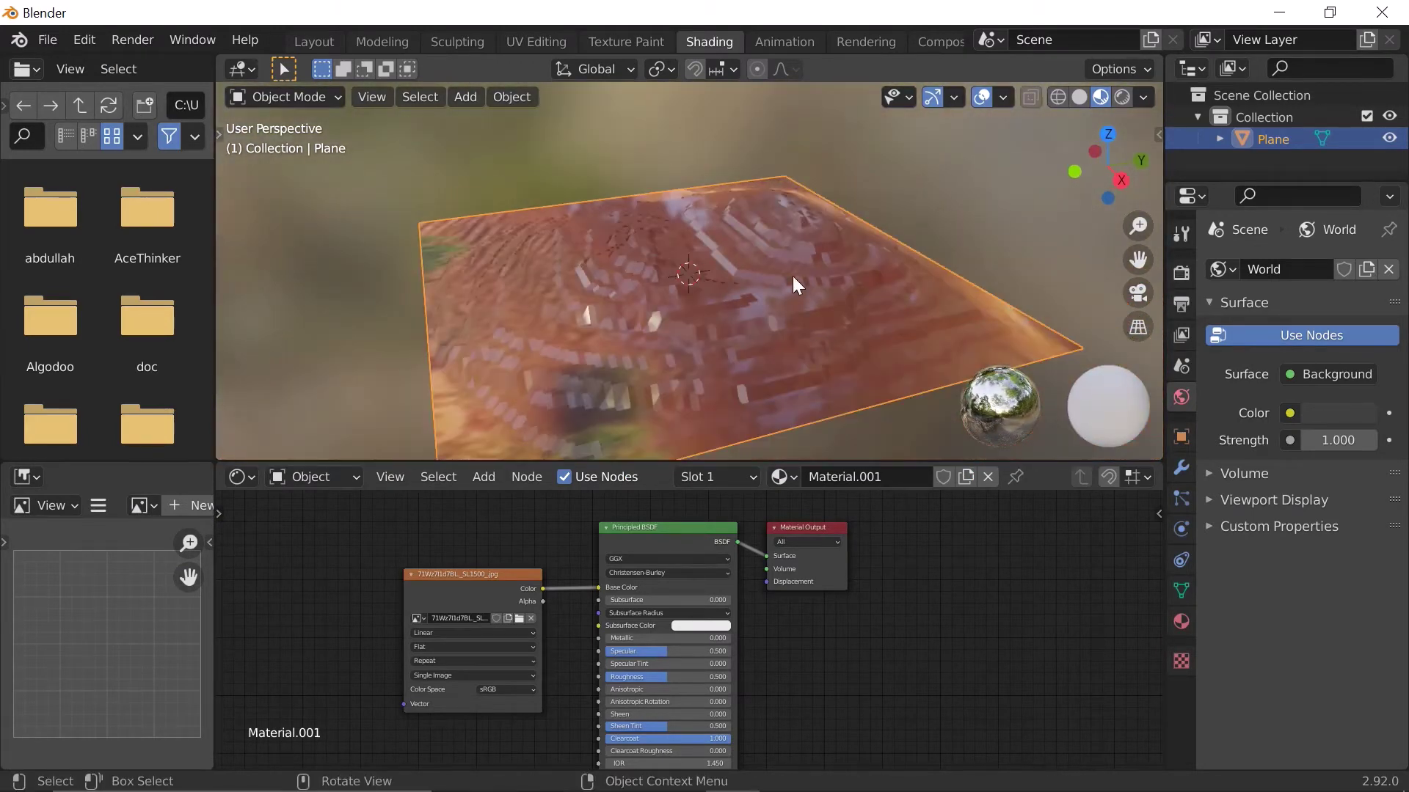
pyautogui.scroll(-3, 682, 294)
pyautogui.moveTo(691, 318); pyautogui.dragTo(631, 323, button='middle')
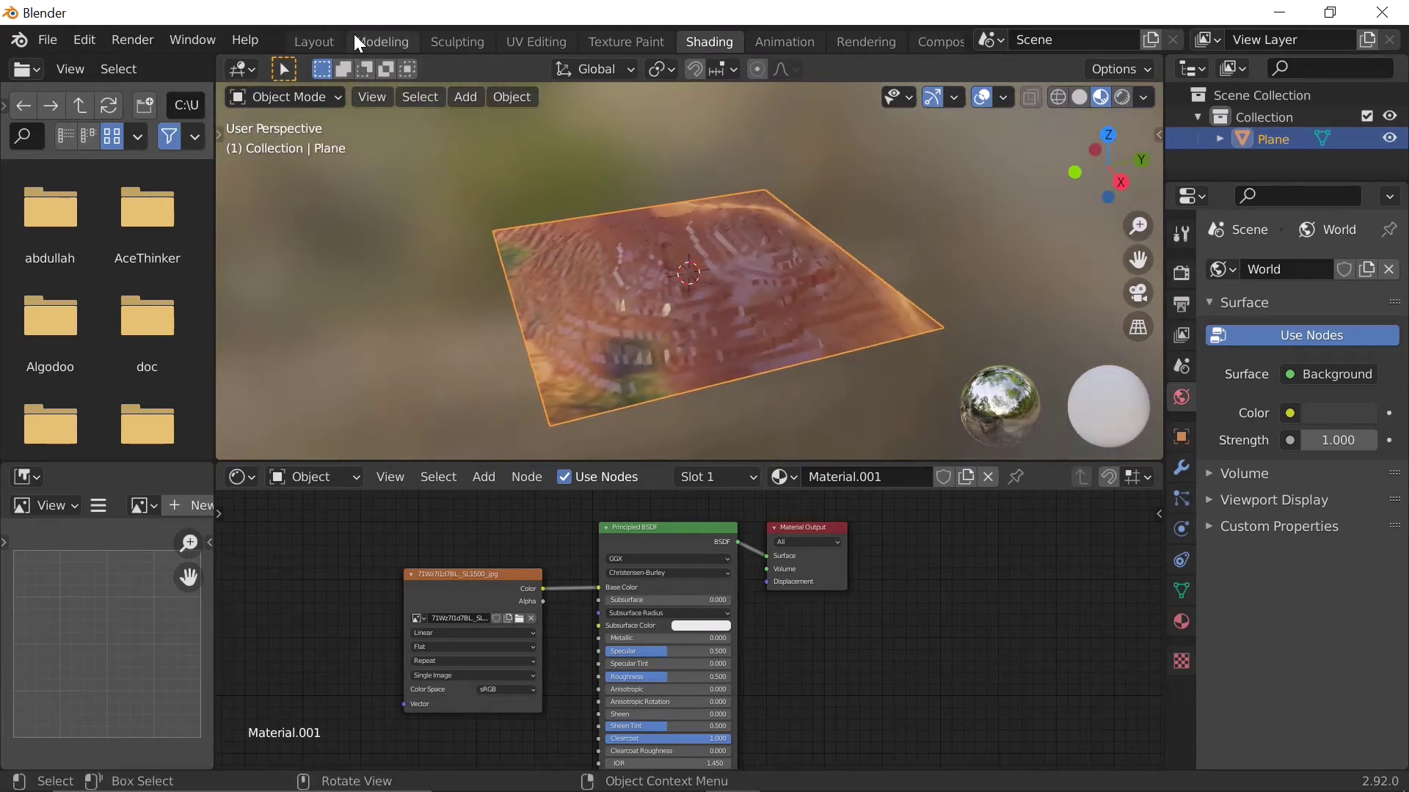